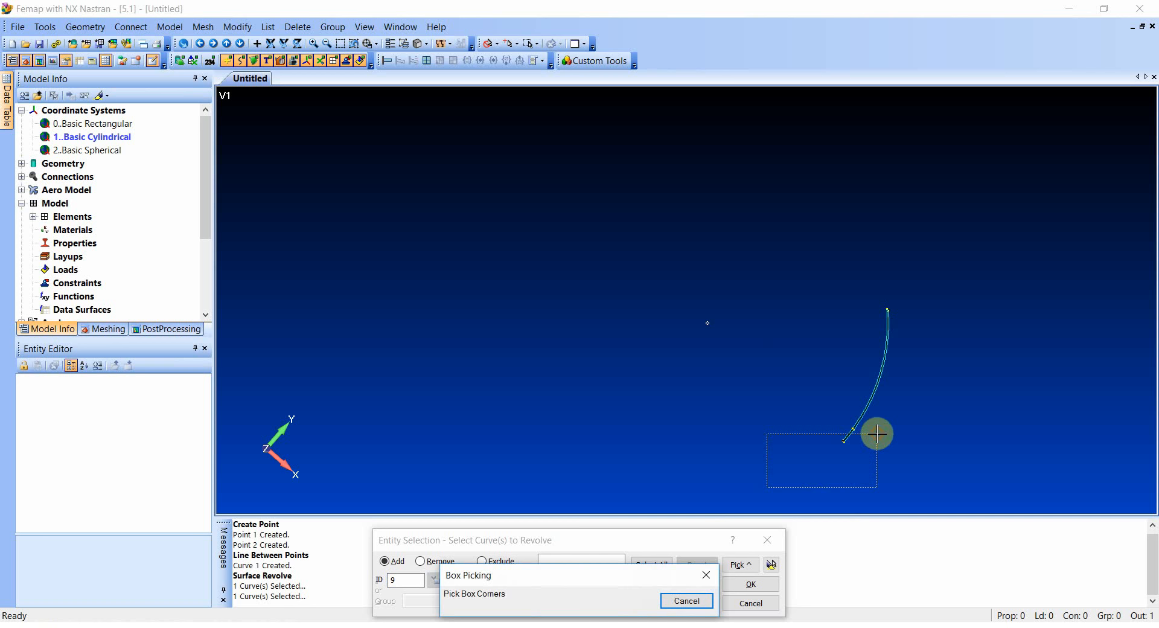
# - Revolve the curve at the lower end of the arc surface 5 degrees about the cylindrical-system axis from 0,0,0 to 0,0,-1
pyautogui.click(877, 433)
pyautogui.click(739, 584)
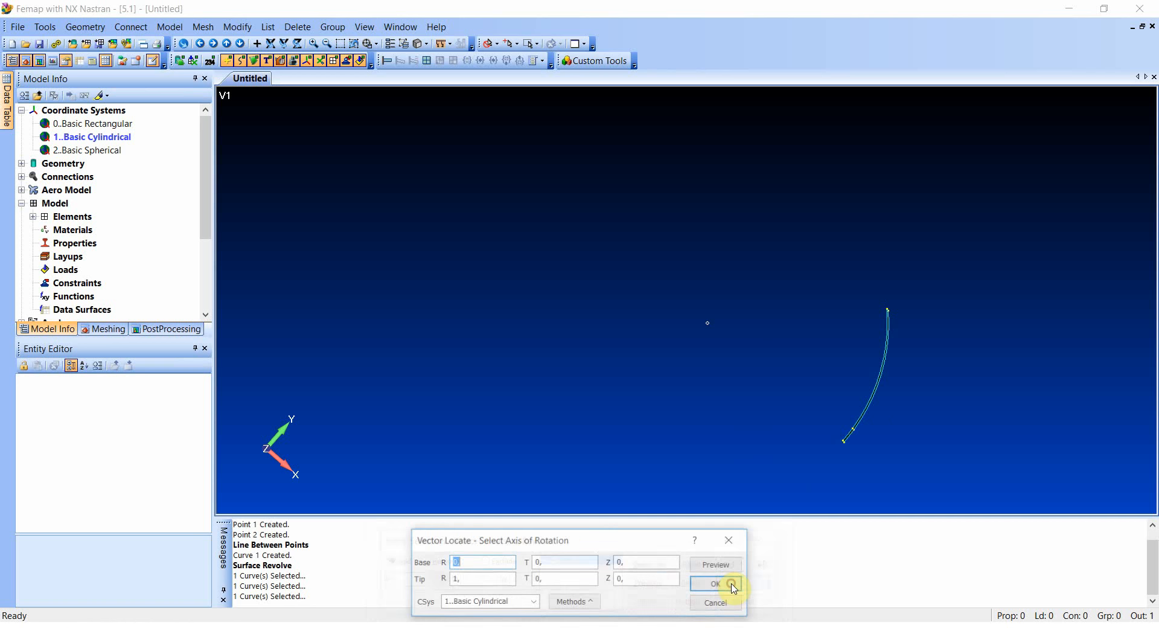
pyautogui.write('0')
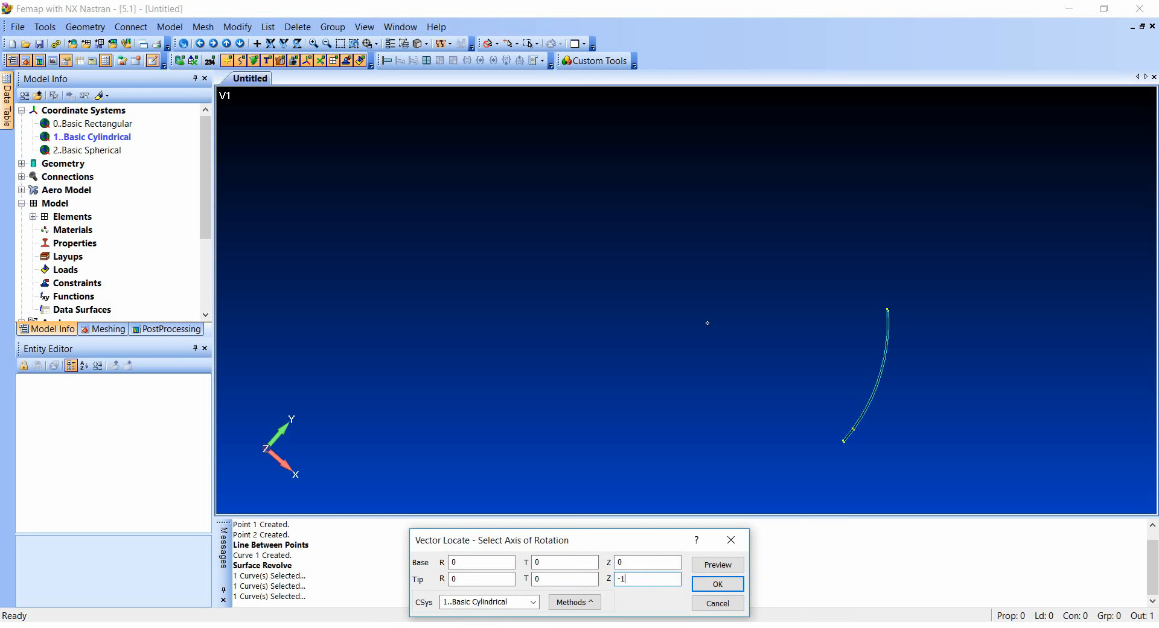
pyautogui.click(697, 588)
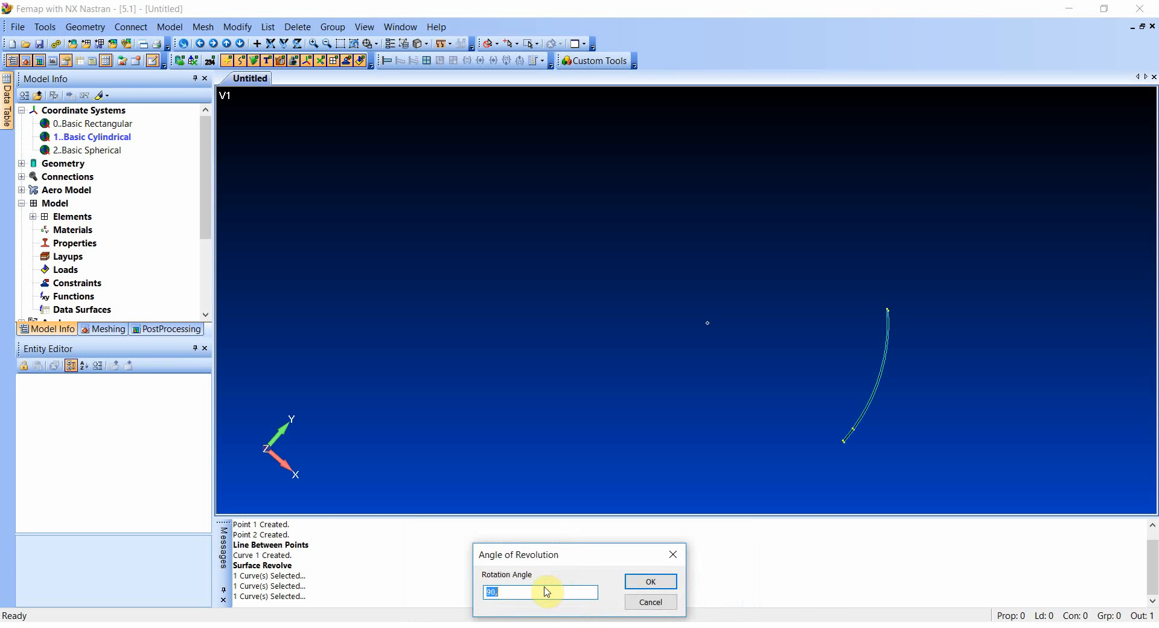
pyautogui.write('5')
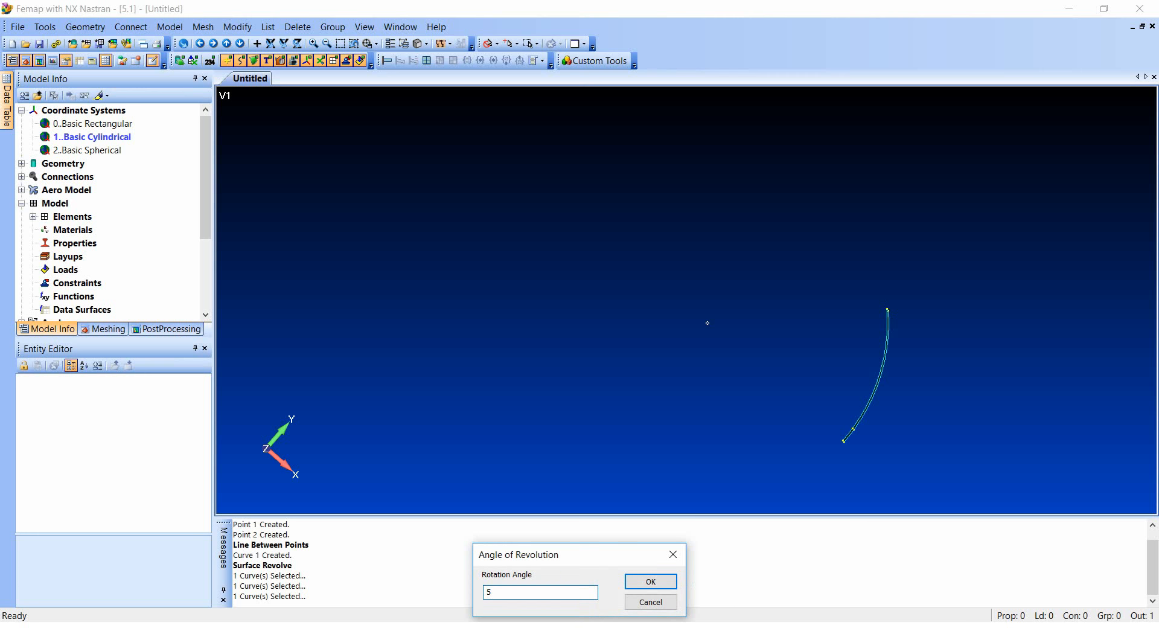
pyautogui.click(650, 581)
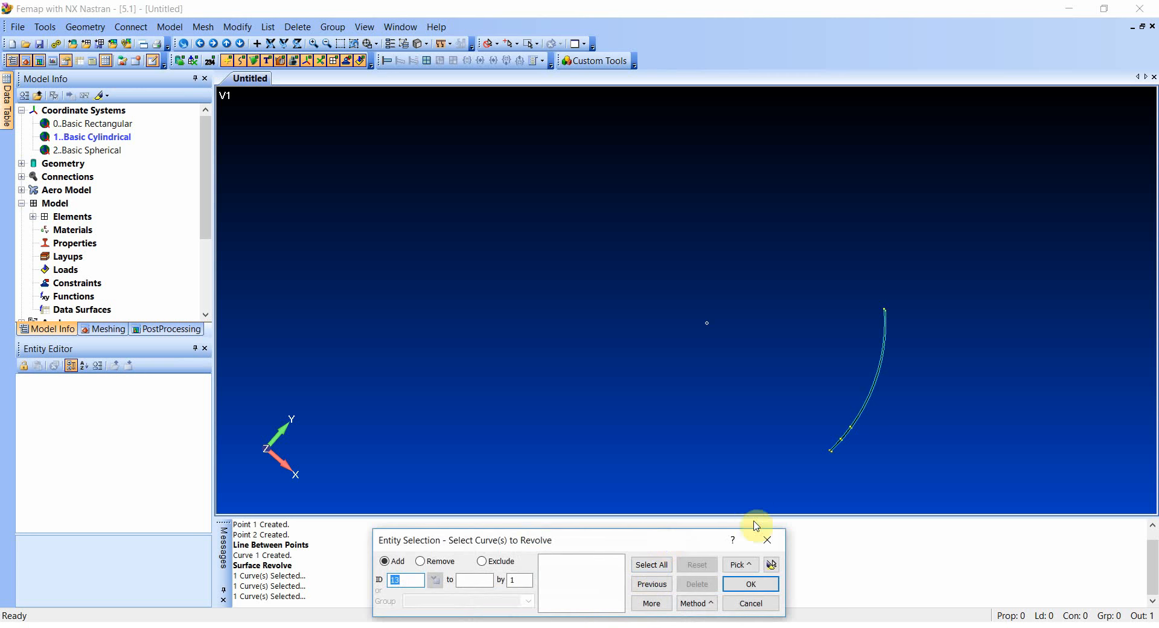
# - Revolve the end curve of the newest narrow strip 40 degrees about the axis from 0,0,0 to 0,0,-1
pyautogui.click(740, 565)
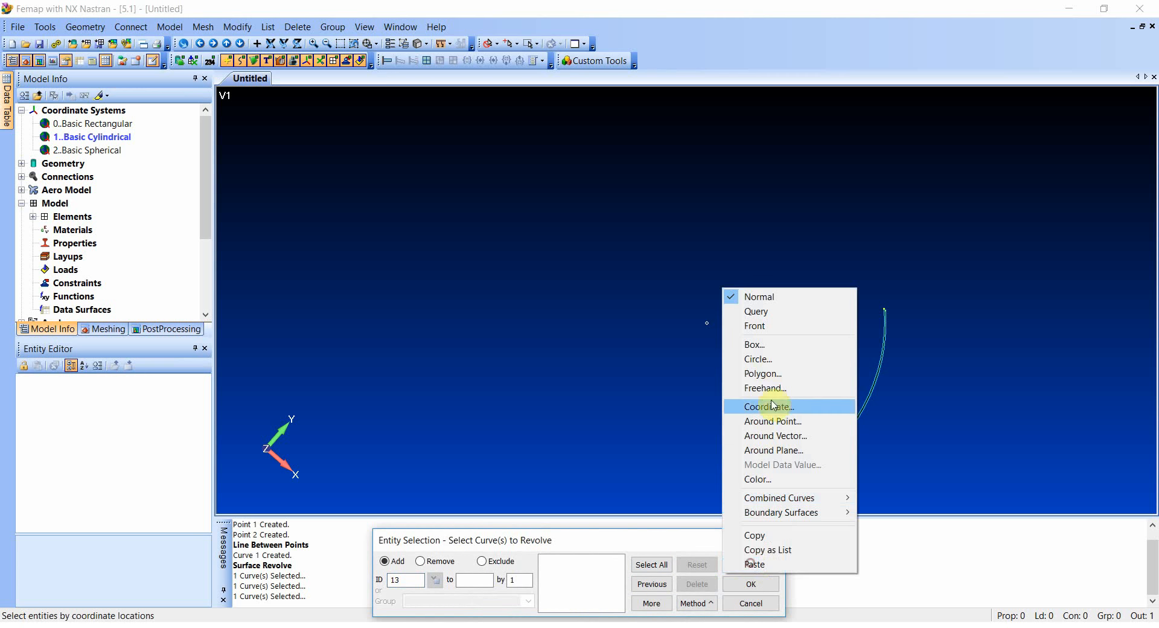
pyautogui.click(773, 346)
pyautogui.moveTo(771, 478); pyautogui.dragTo(857, 448)
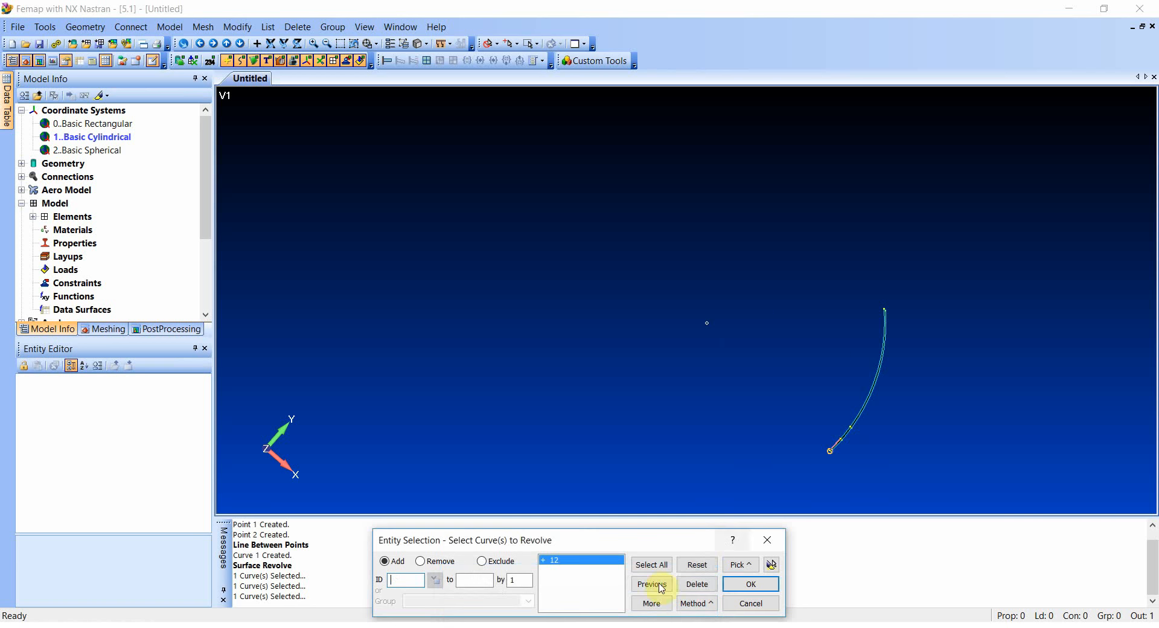
pyautogui.click(750, 584)
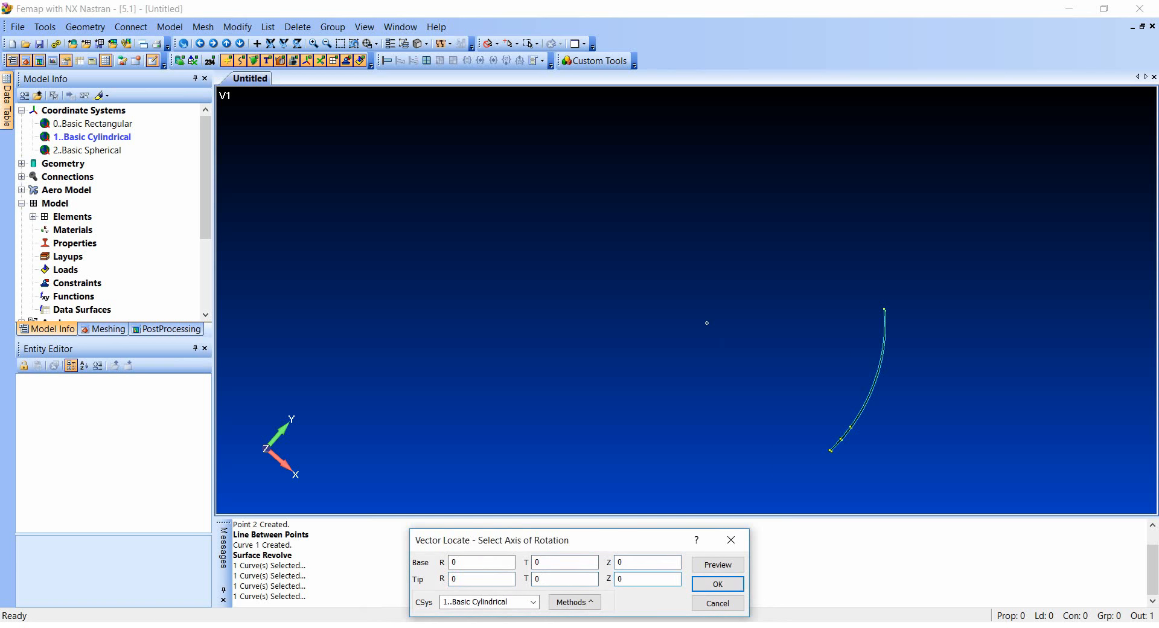
pyautogui.click(716, 583)
pyautogui.write('40')
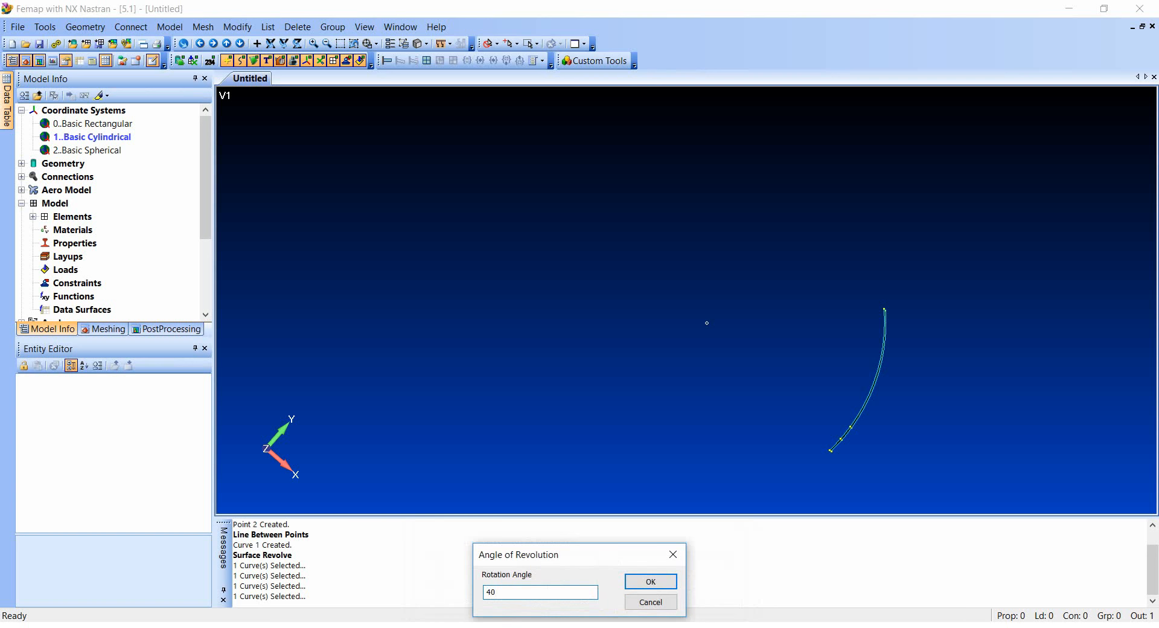
pyautogui.click(643, 584)
pyautogui.click(768, 538)
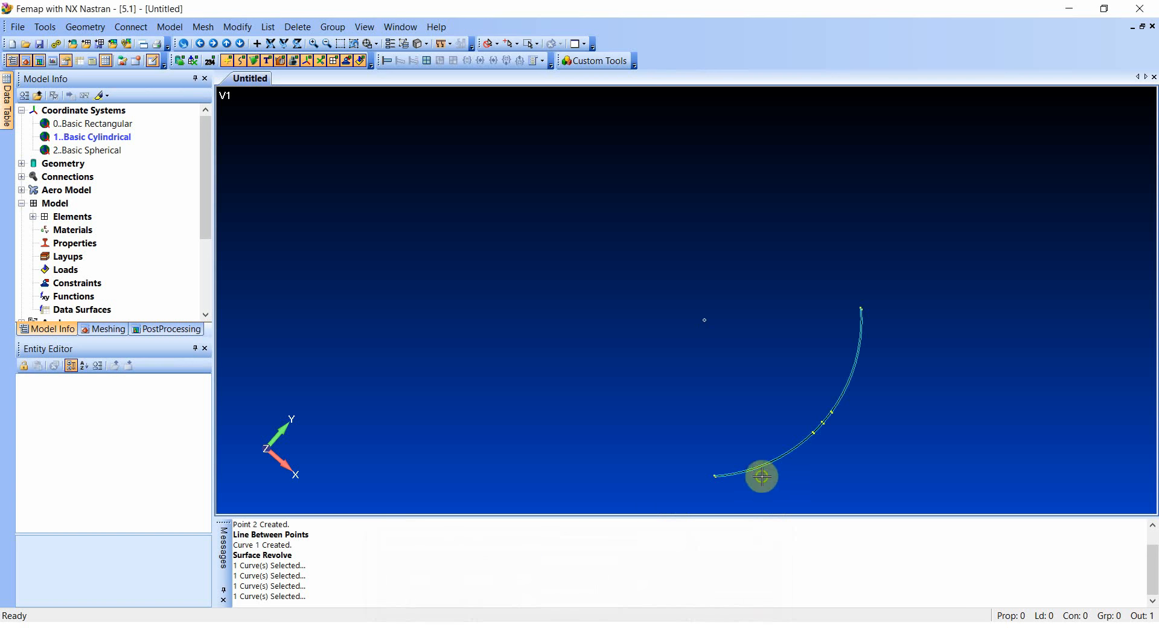
# - Start a new isotropic material and title it Steel
pyautogui.moveTo(760, 476); pyautogui.dragTo(756, 353, button='middle')
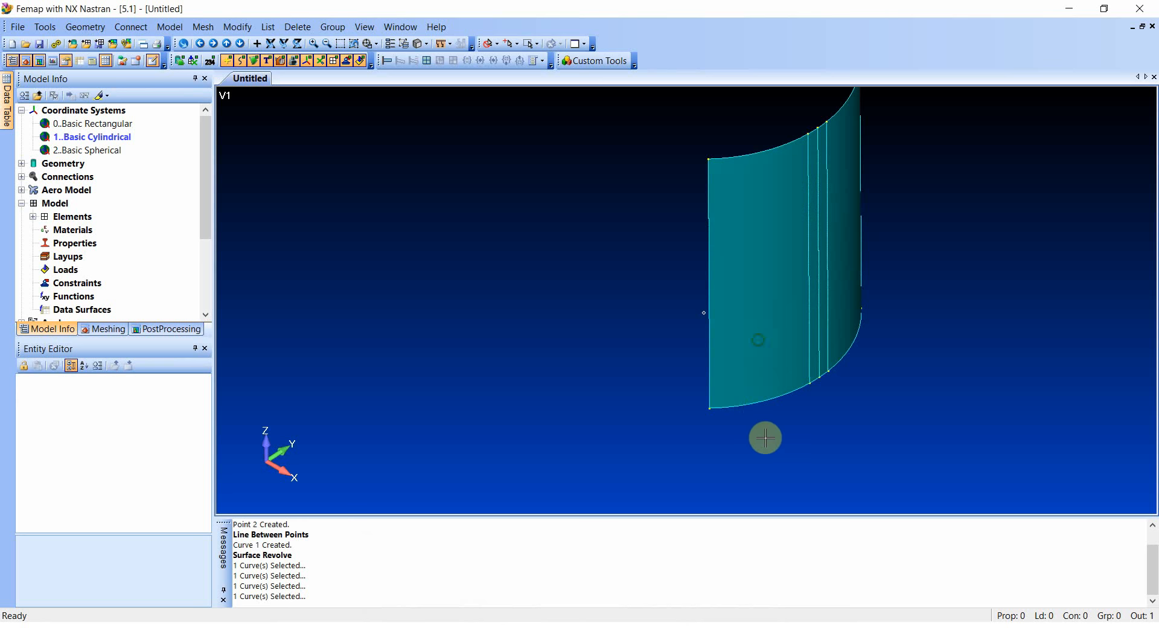
pyautogui.moveTo(798, 436); pyautogui.dragTo(697, 459, button='middle')
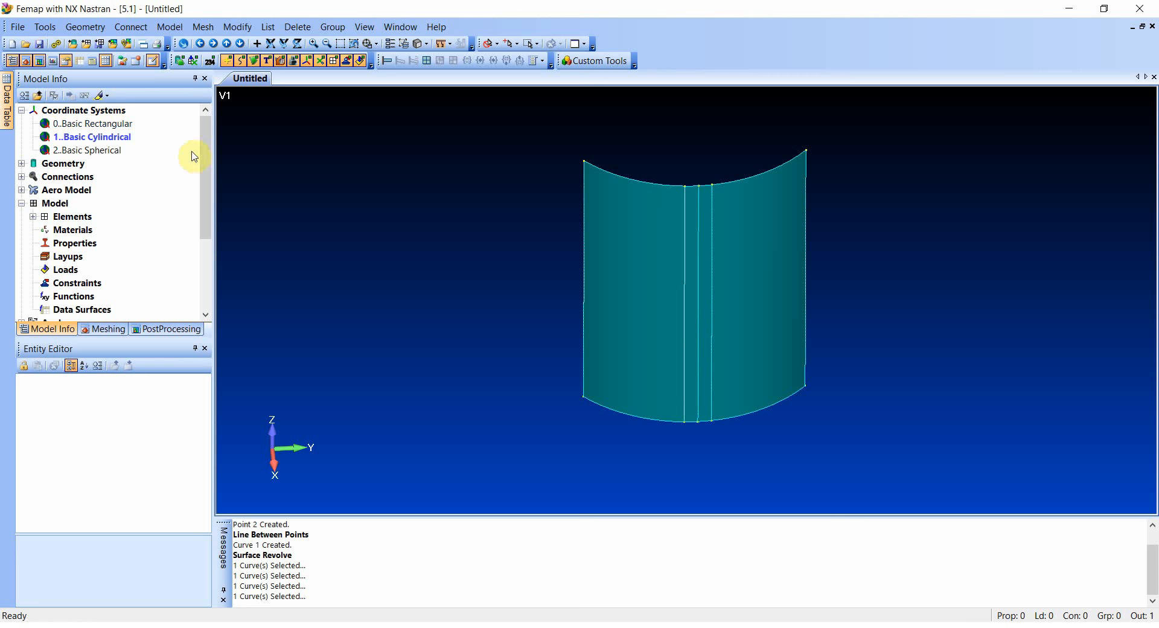
pyautogui.moveTo(205, 156); pyautogui.dragTo(207, 184)
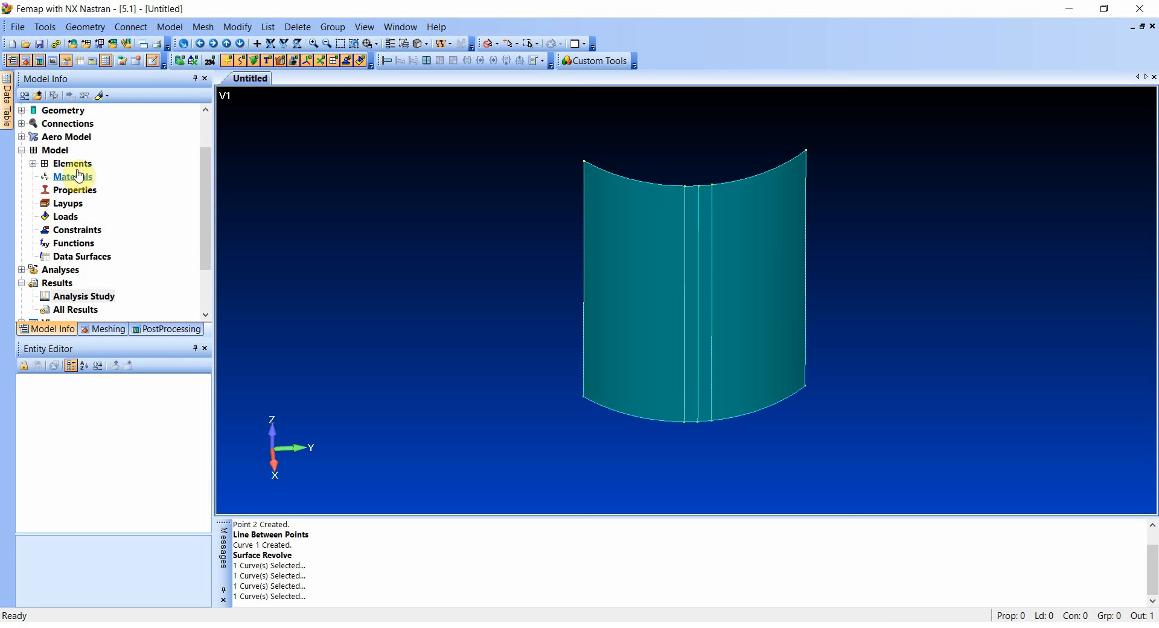
pyautogui.rightClick(79, 175)
pyautogui.click(110, 185)
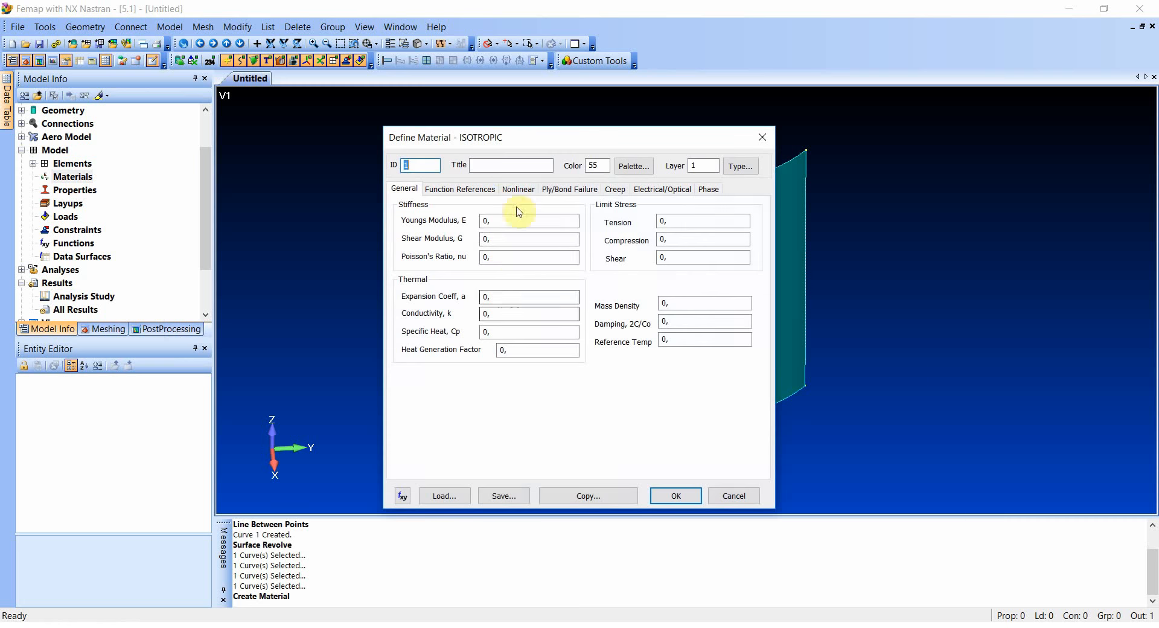
pyautogui.click(502, 166)
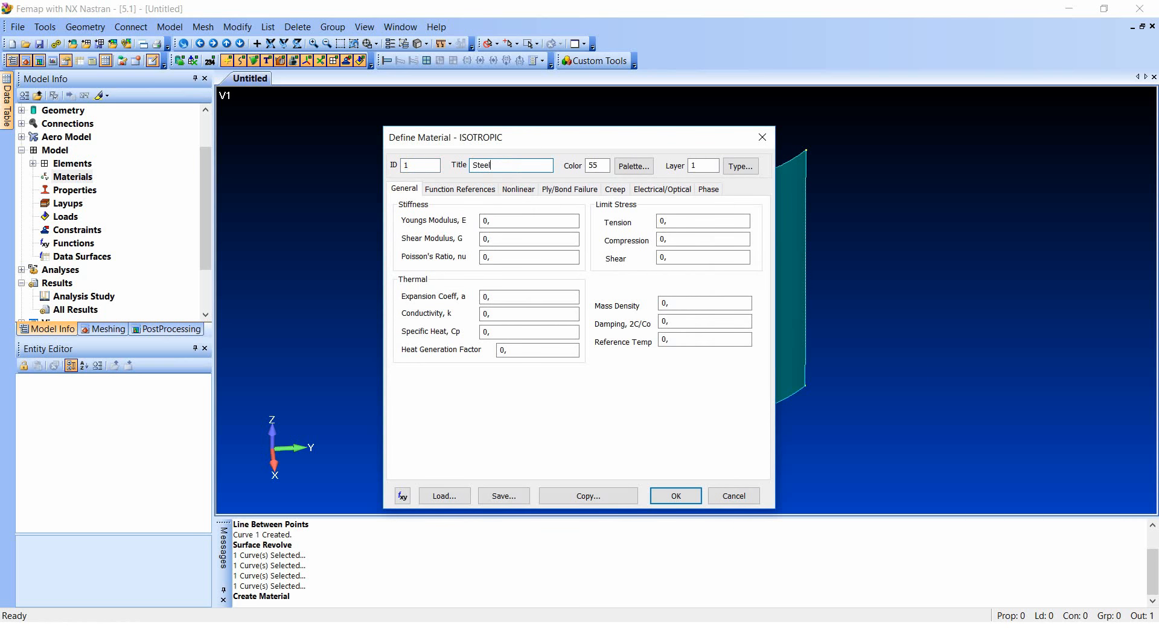
# - Give the Steel material a Young's modulus of 205e9 and a Poisson's ratio of 0,3, and create it
pyautogui.moveTo(507, 222); pyautogui.dragTo(476, 223)
pyautogui.click(492, 225)
pyautogui.press('Tab')
pyautogui.press('Tab')
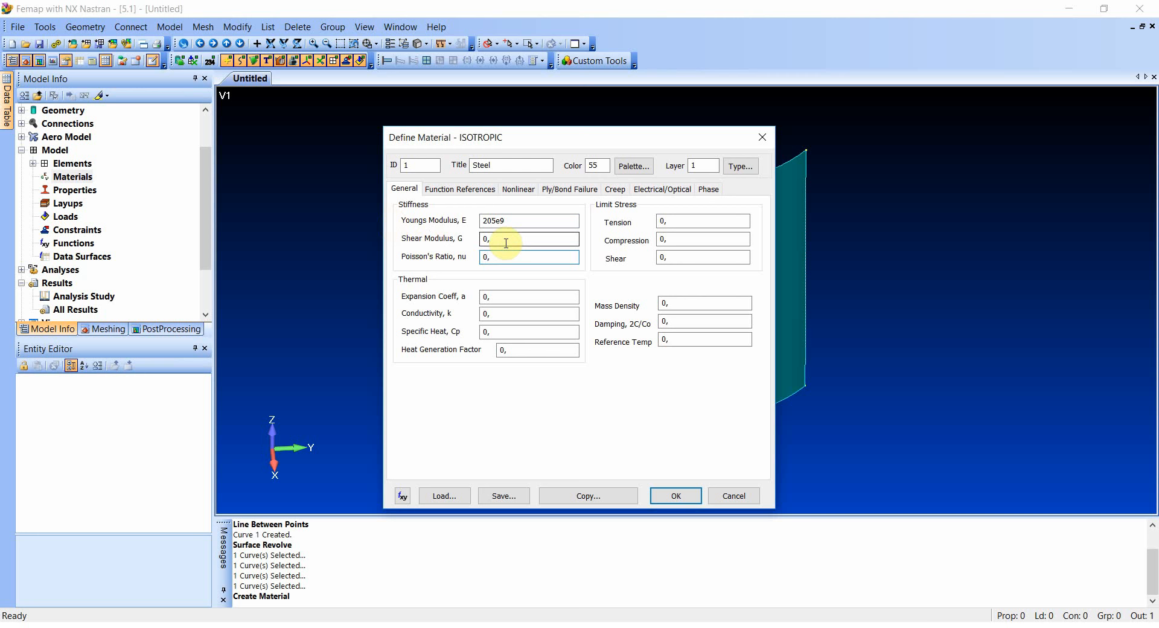
pyautogui.write('3')
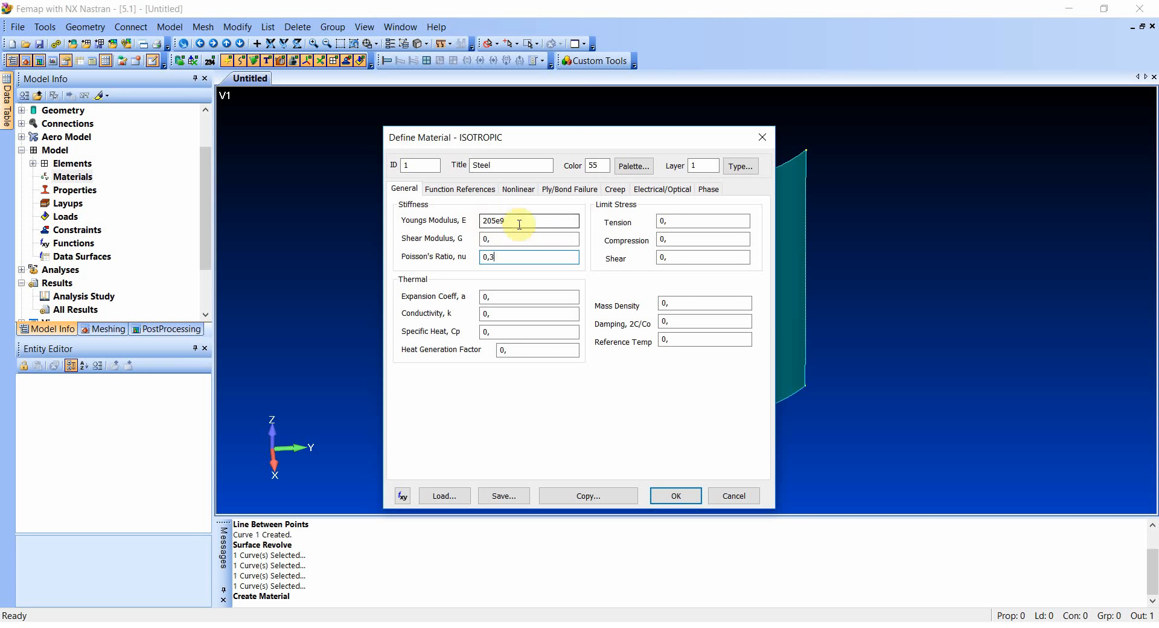
pyautogui.click(515, 190)
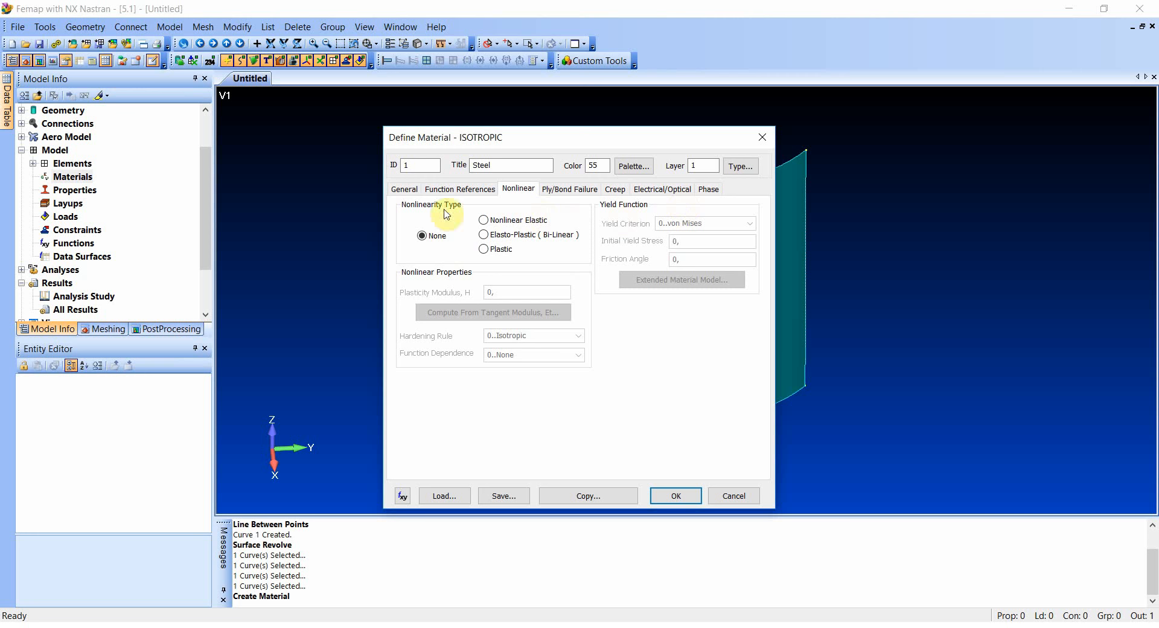
pyautogui.click(401, 190)
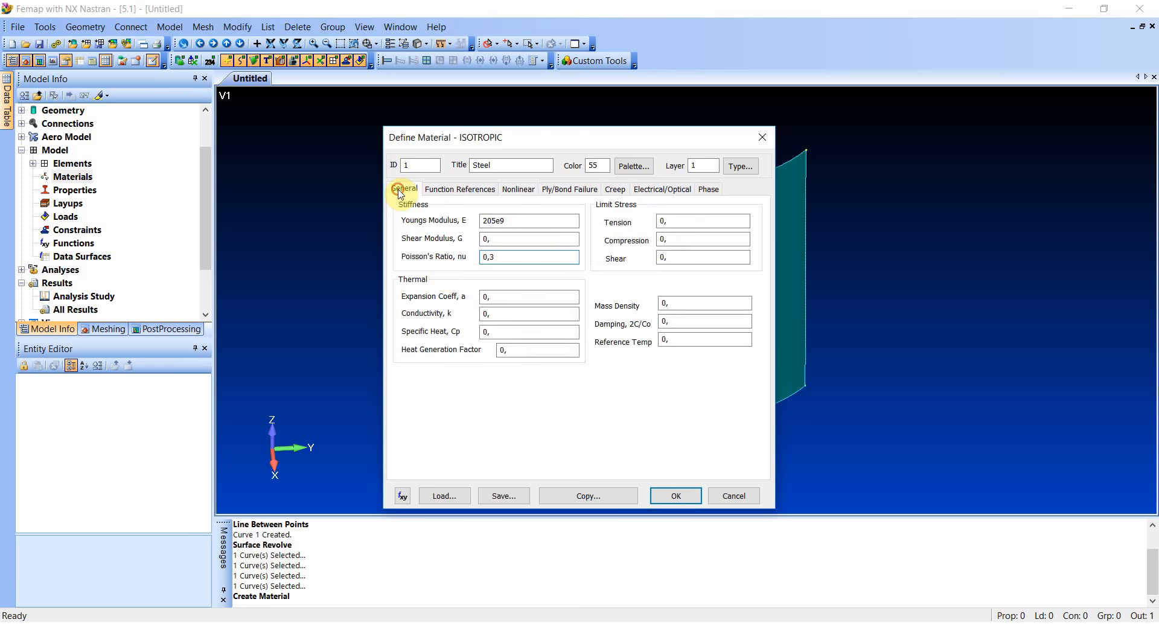
pyautogui.click(677, 495)
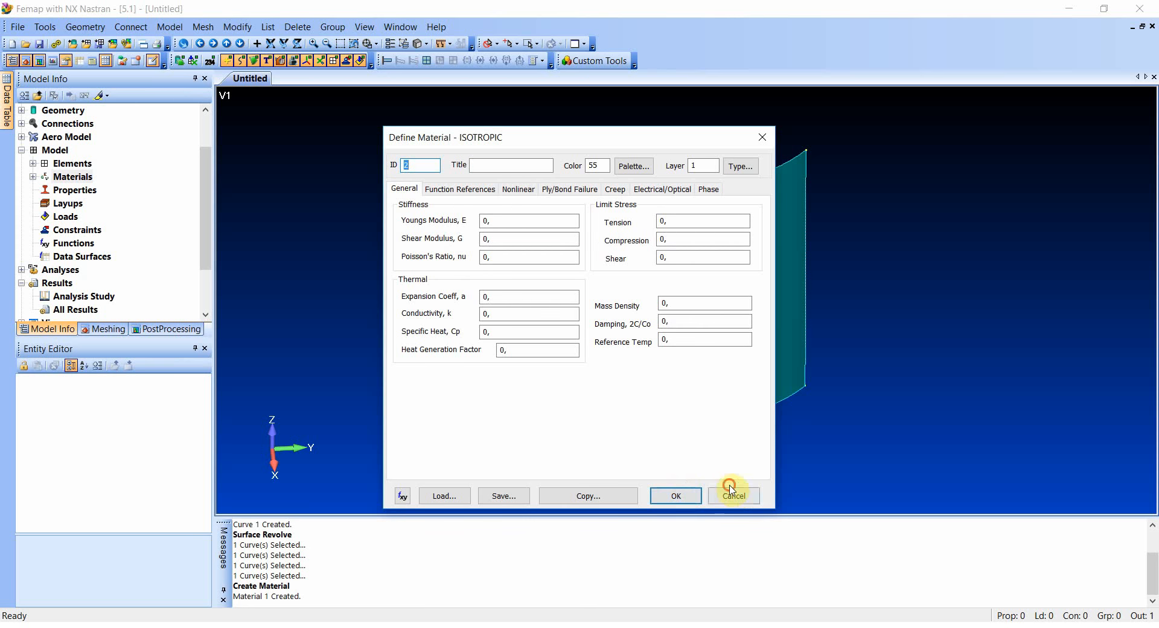
pyautogui.click(732, 492)
# - Create a plate property titled "t = 1mm" with the Steel material and a thickness of 0,001
pyautogui.rightClick(84, 191)
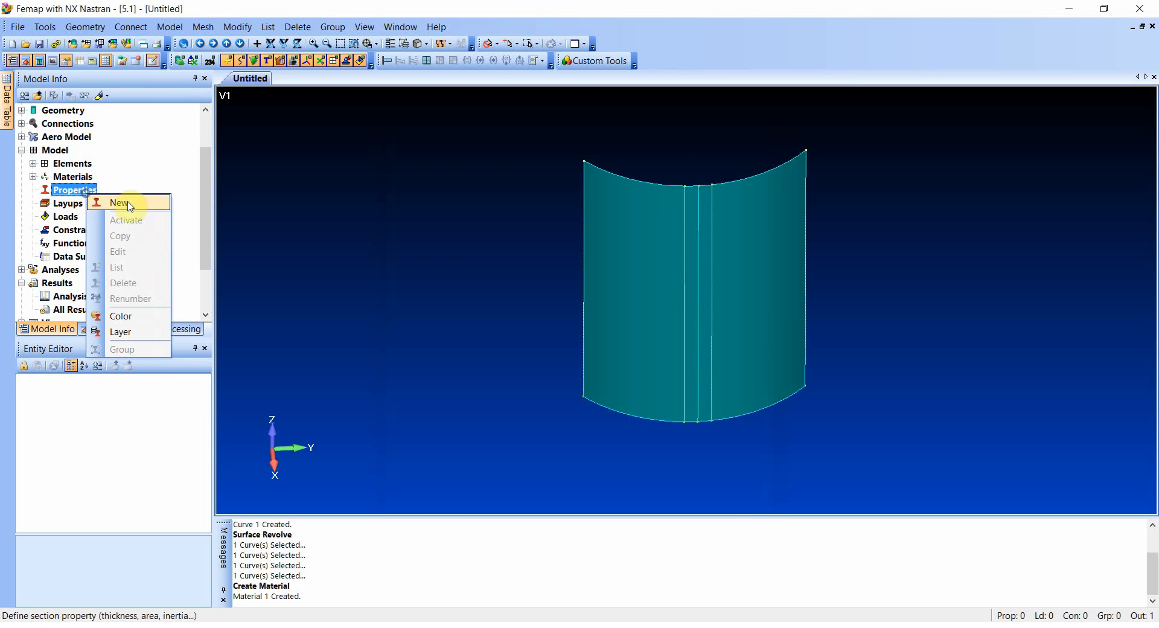
pyautogui.click(126, 200)
pyautogui.click(510, 208)
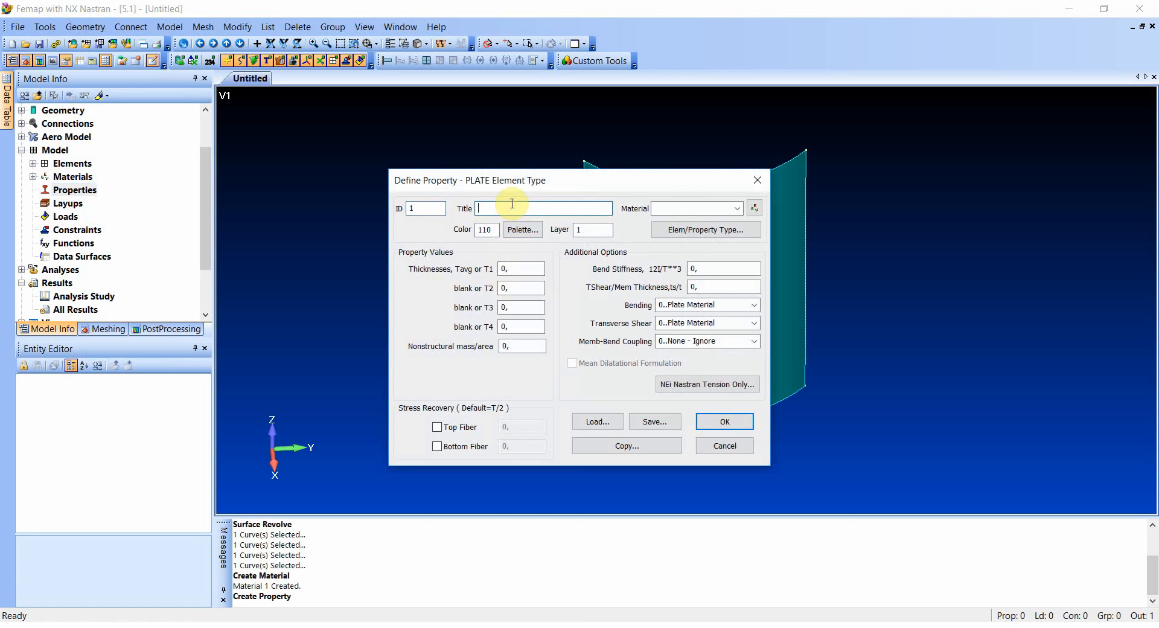
pyautogui.write('t = 1mm')
pyautogui.click(737, 208)
pyautogui.click(657, 223)
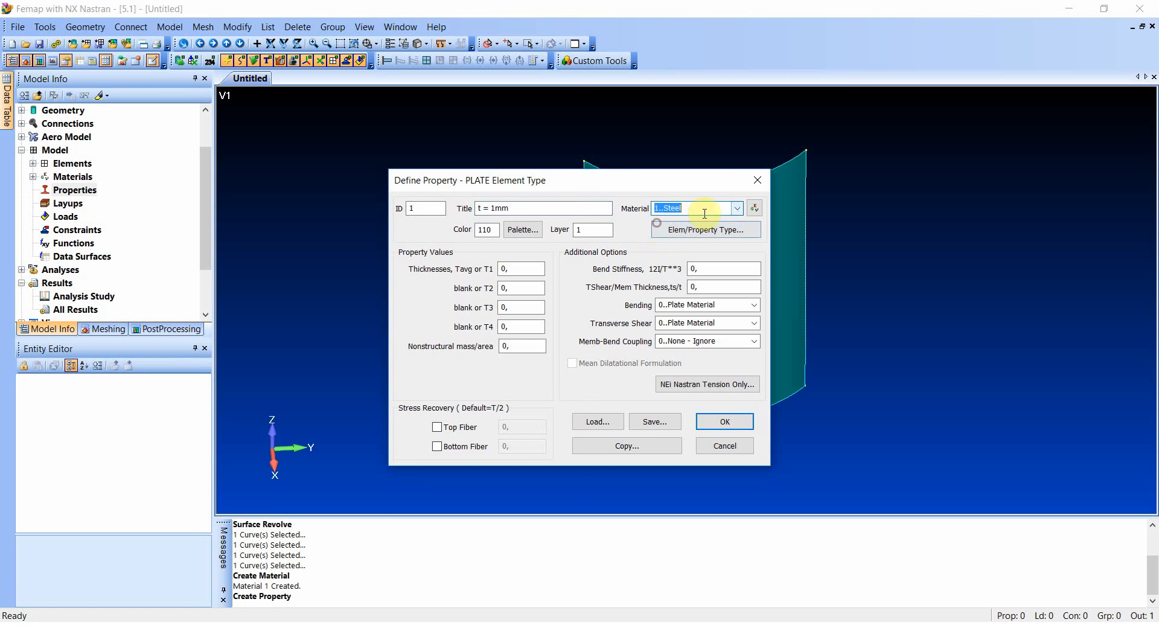
pyautogui.click(512, 272)
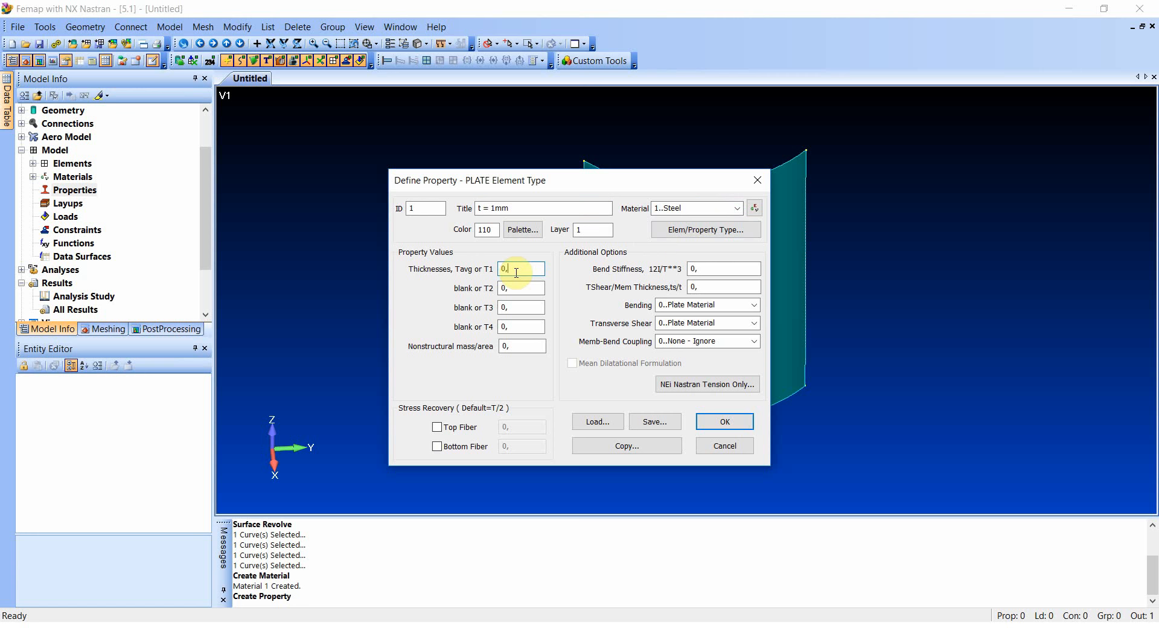
pyautogui.write('001')
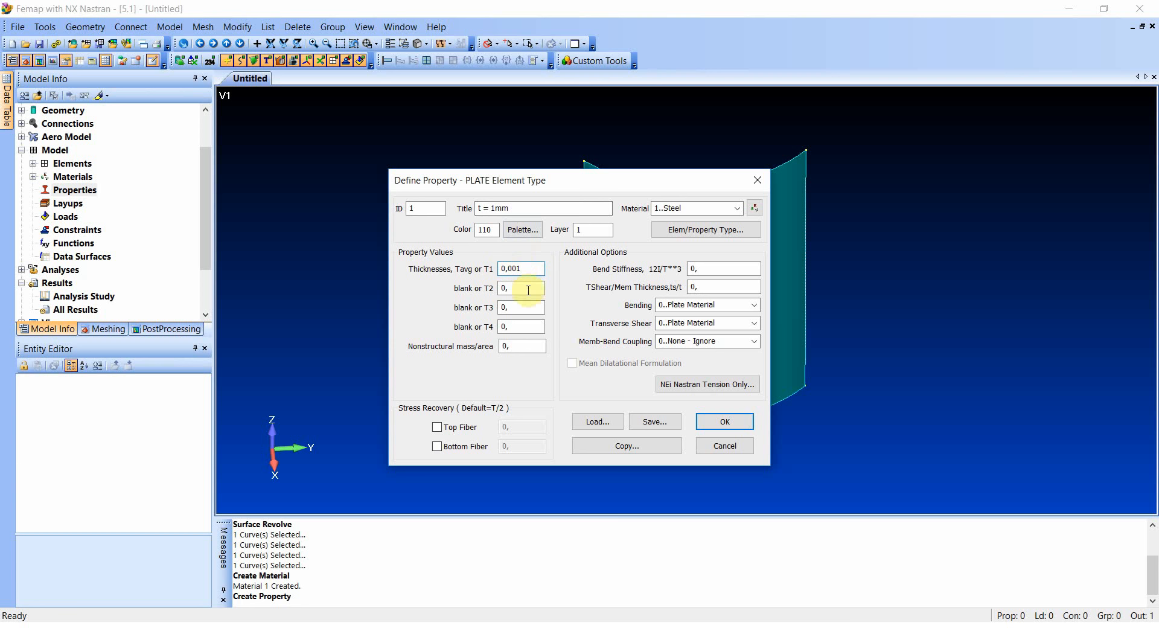
pyautogui.click(715, 421)
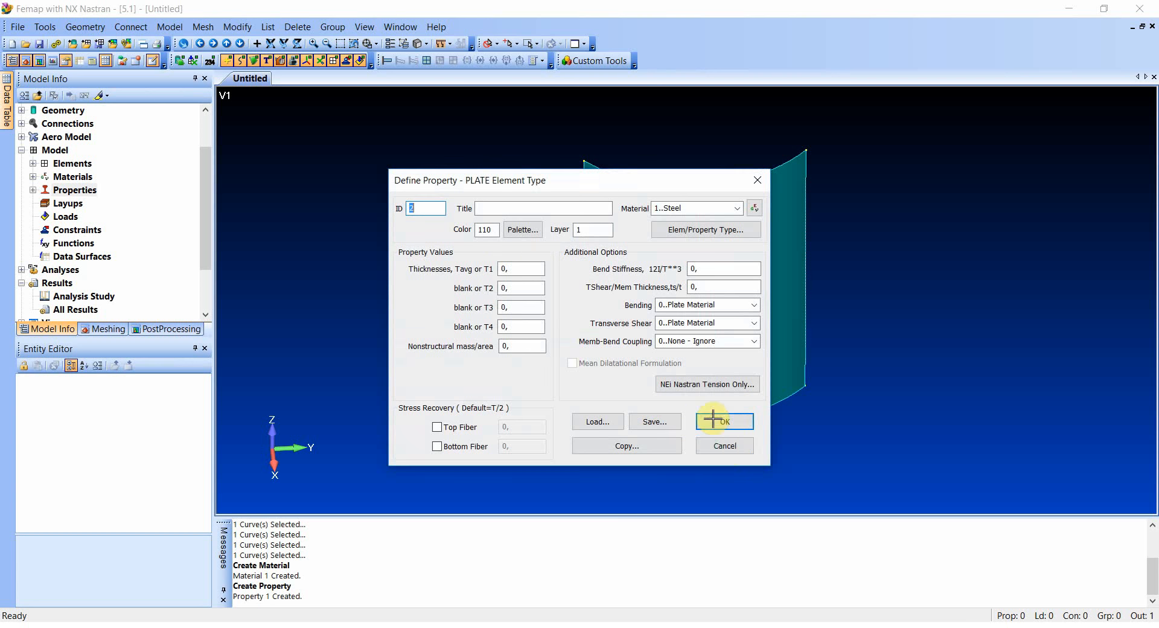
pyautogui.click(724, 446)
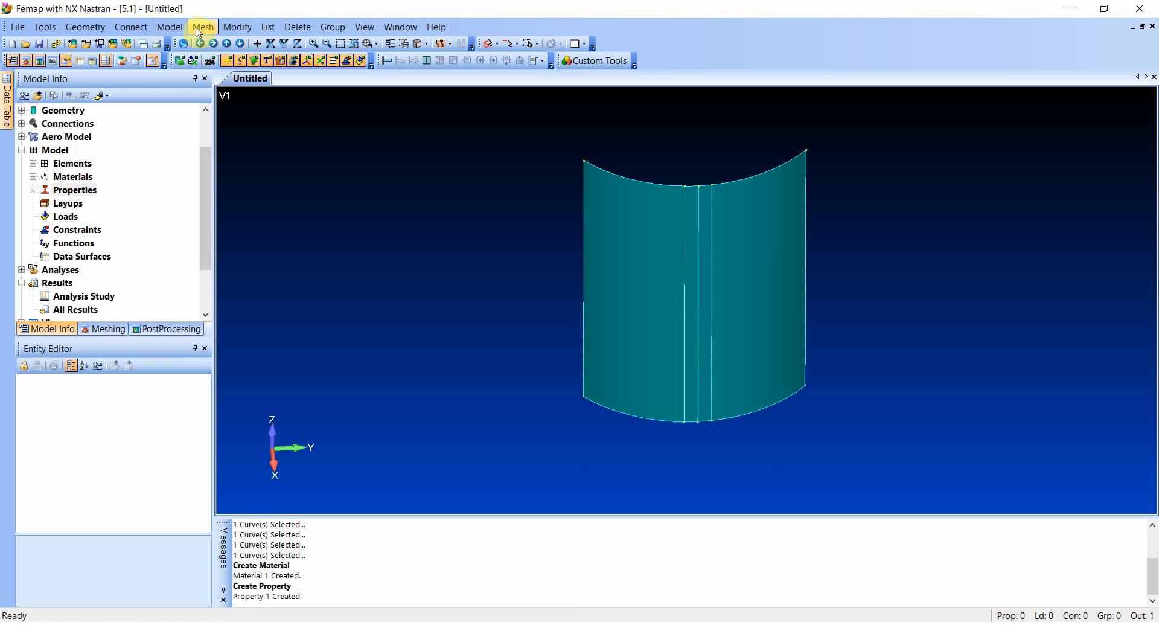
# - Assign the "t = 1mm" property as the mesh attribute of all surfaces, keeping the quad mesher
pyautogui.click(214, 34)
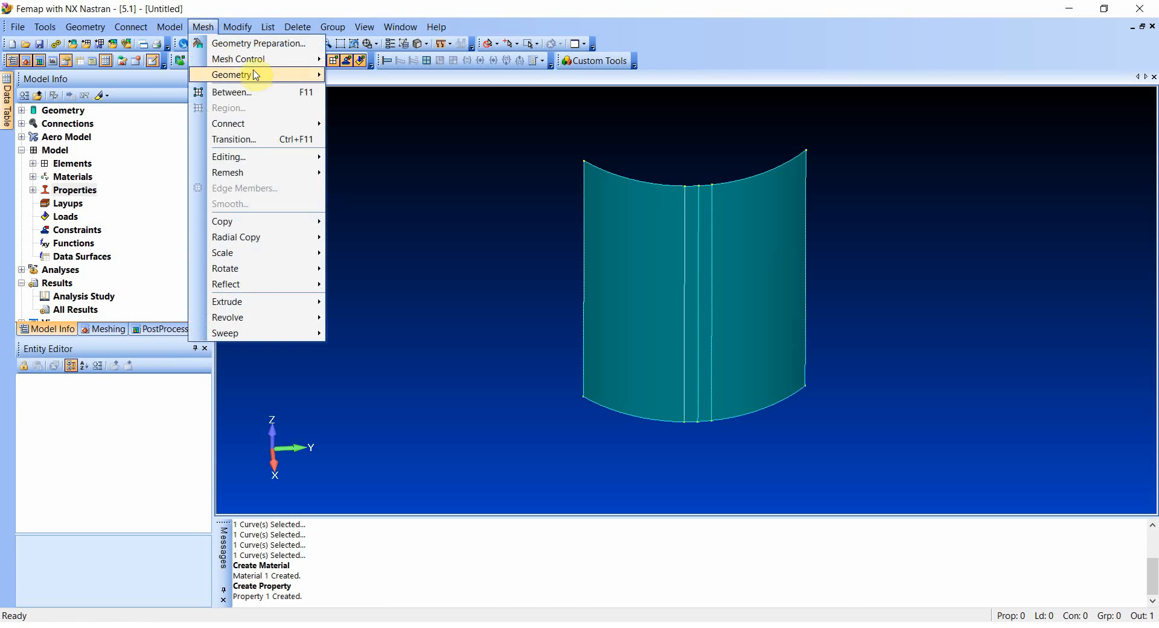
pyautogui.moveTo(260, 58)
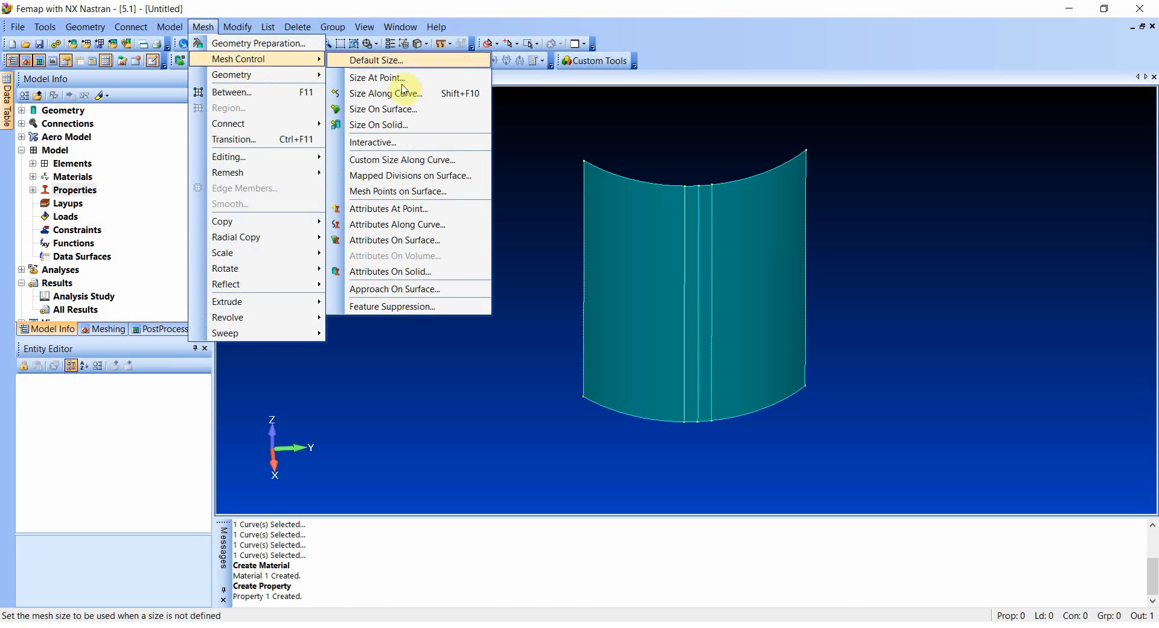
pyautogui.click(386, 240)
pyautogui.click(651, 563)
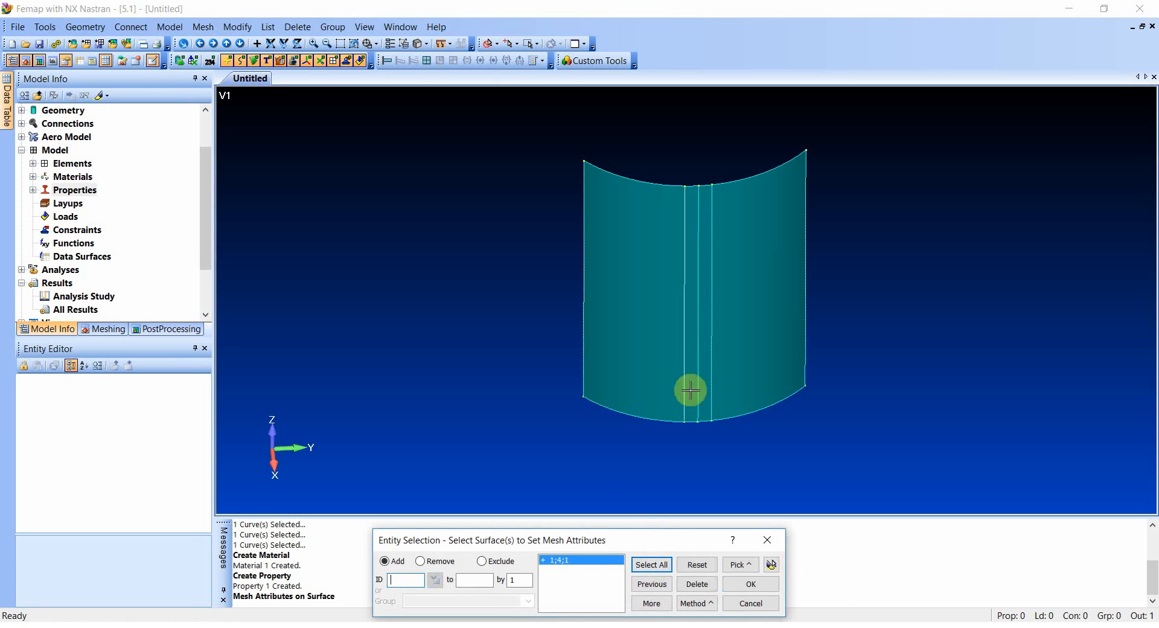
pyautogui.click(750, 584)
pyautogui.click(683, 337)
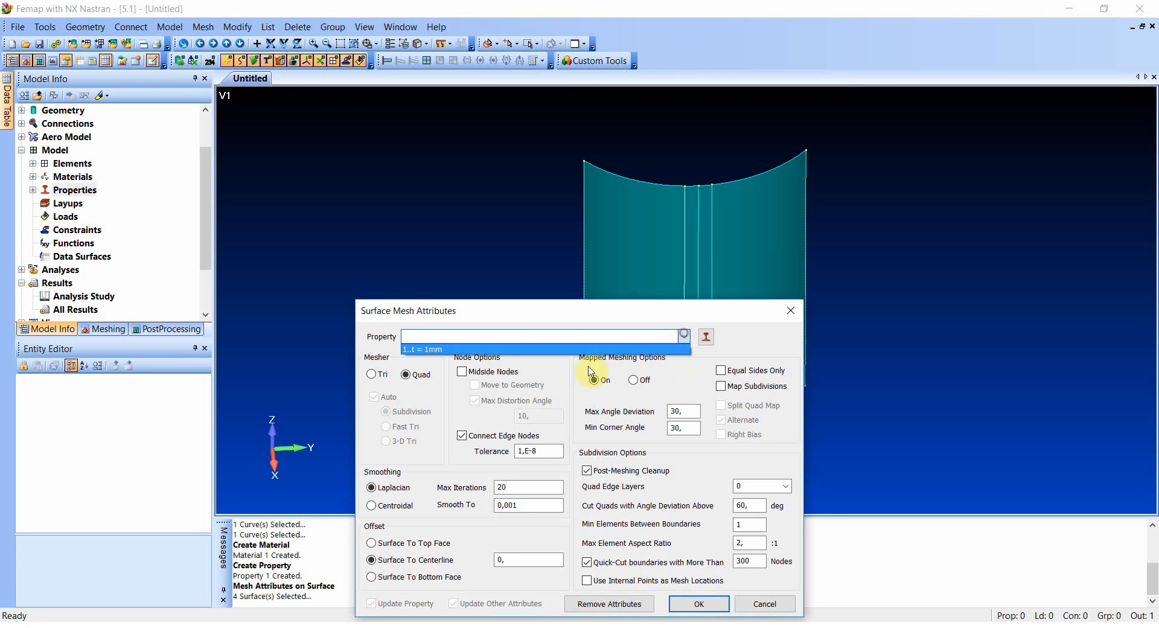
pyautogui.click(432, 346)
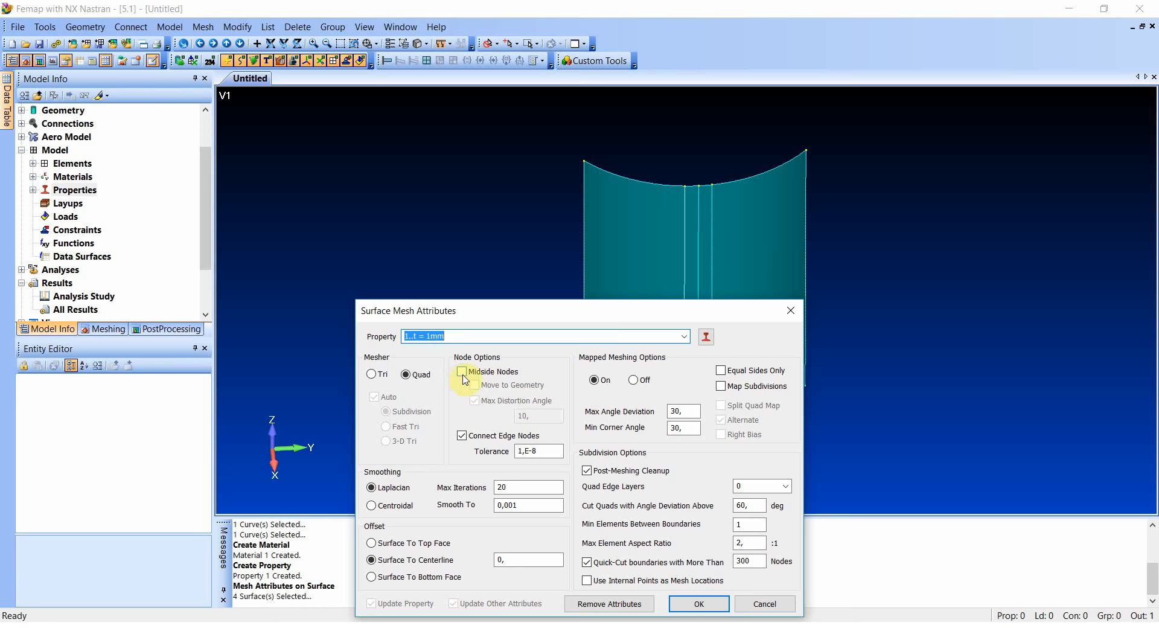
pyautogui.click(698, 603)
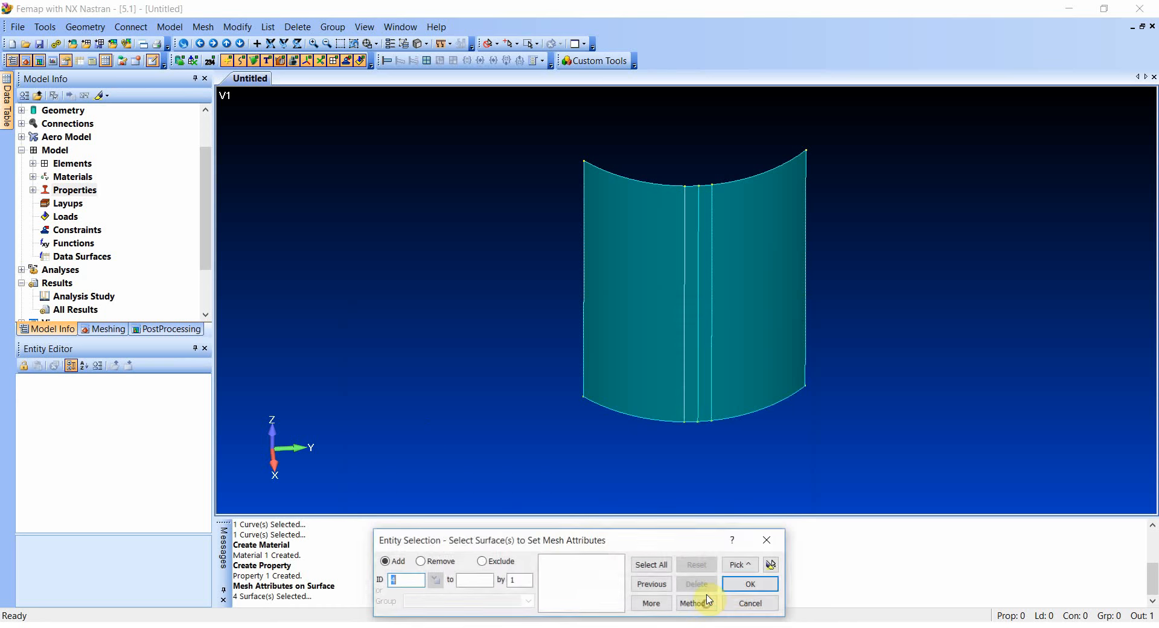
pyautogui.click(750, 603)
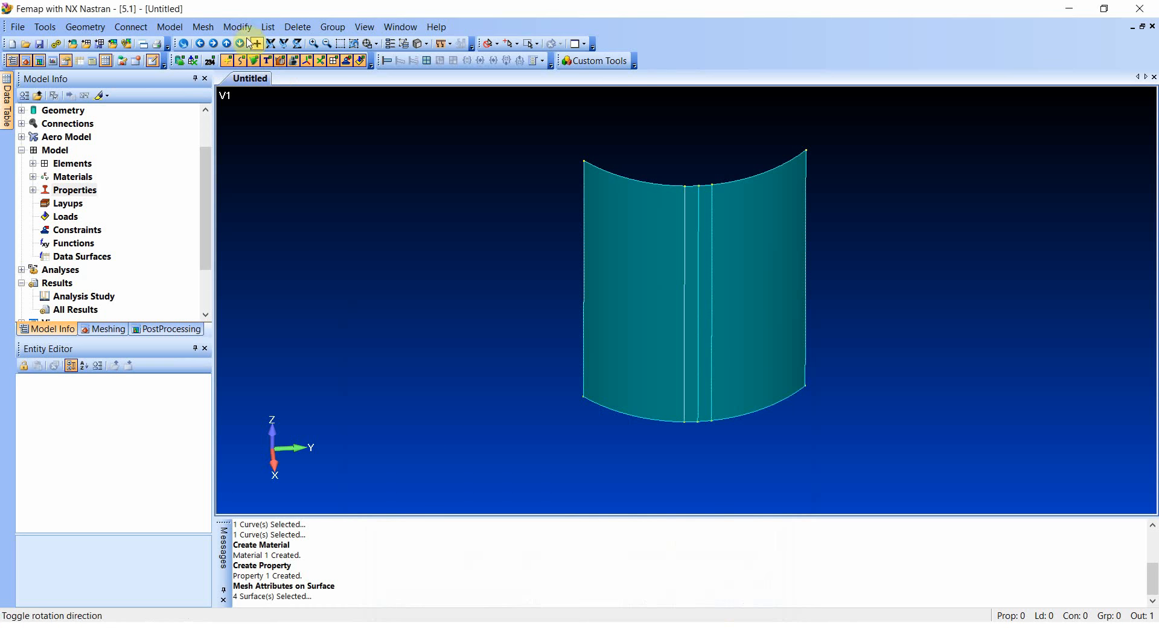
# - Set the default mesh element size to 0,01
pyautogui.click(202, 27)
pyautogui.moveTo(226, 59)
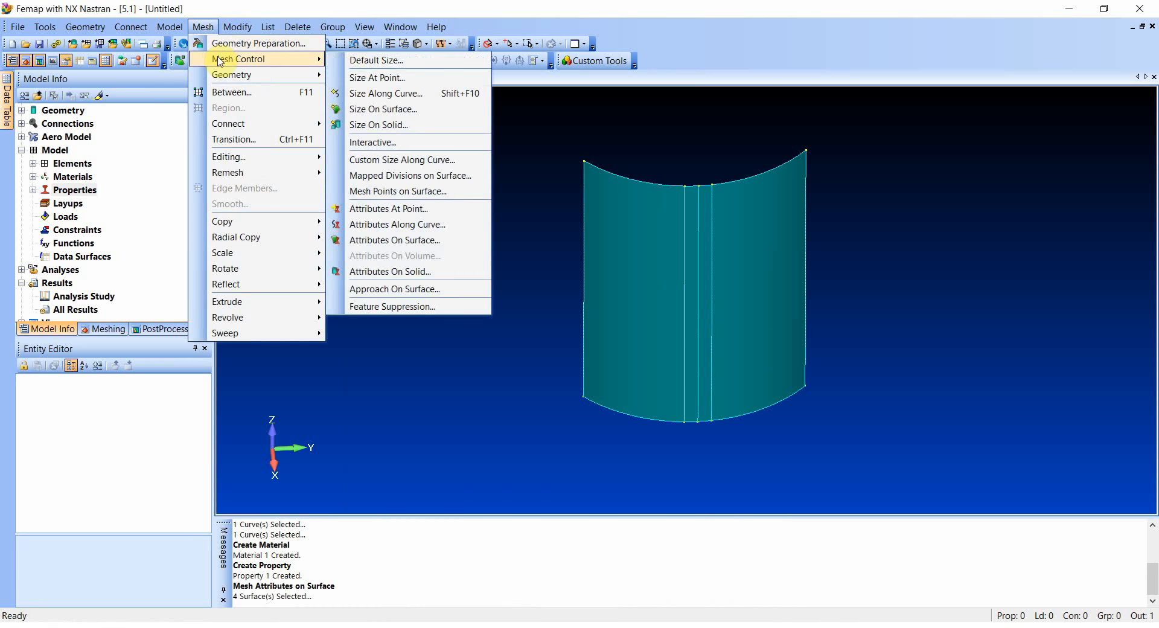
pyautogui.click(391, 60)
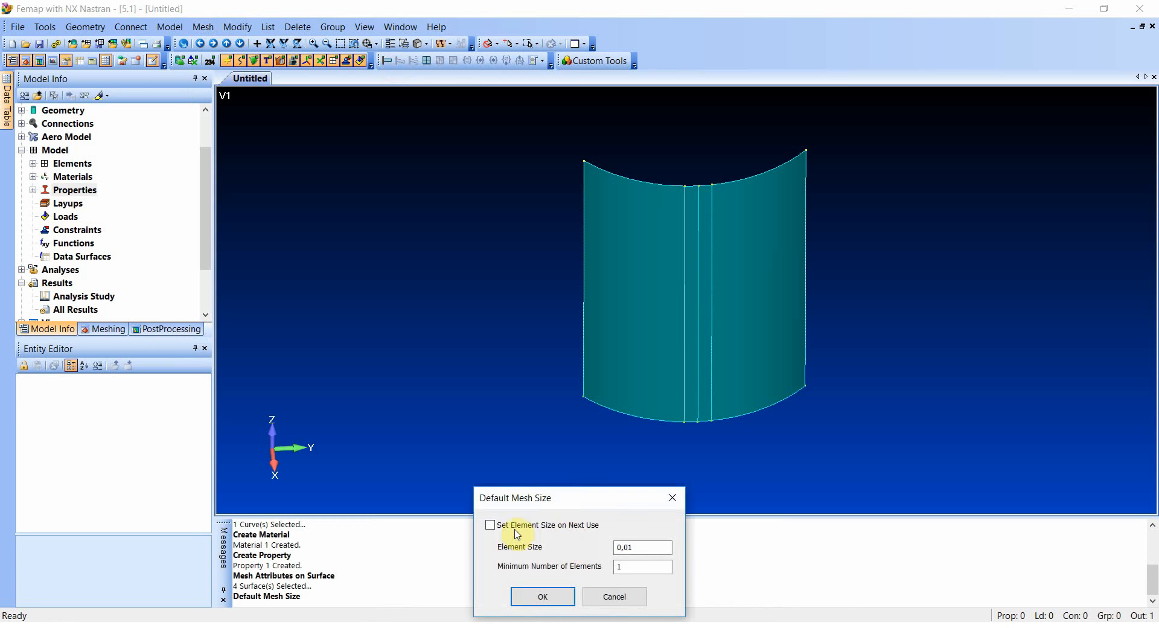
pyautogui.doubleClick(639, 546)
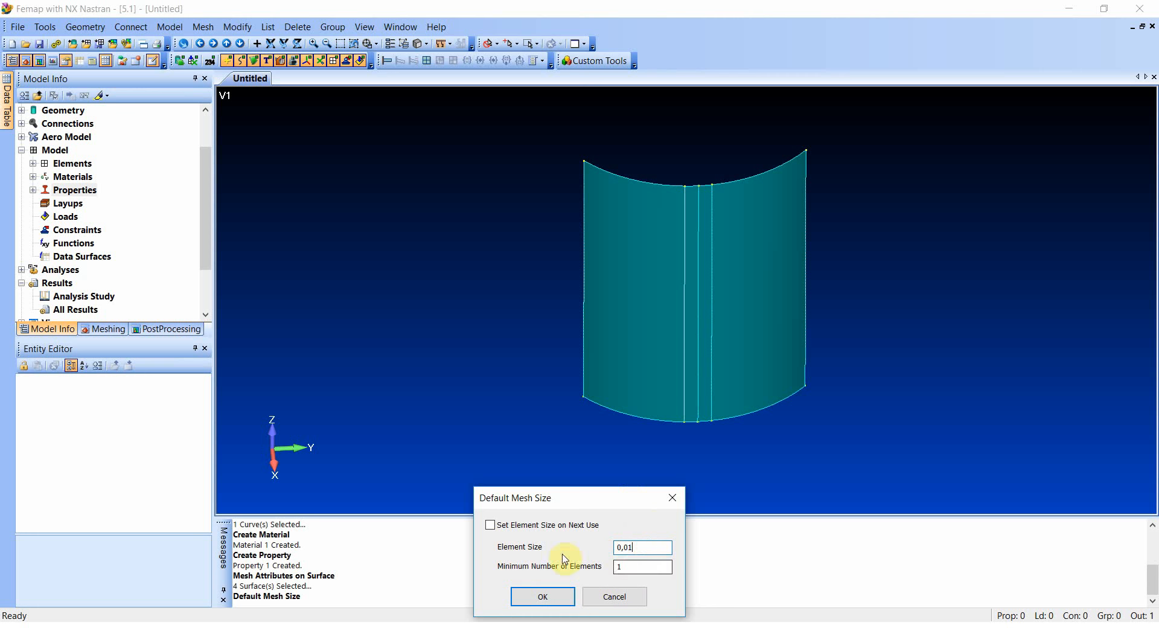
pyautogui.click(539, 596)
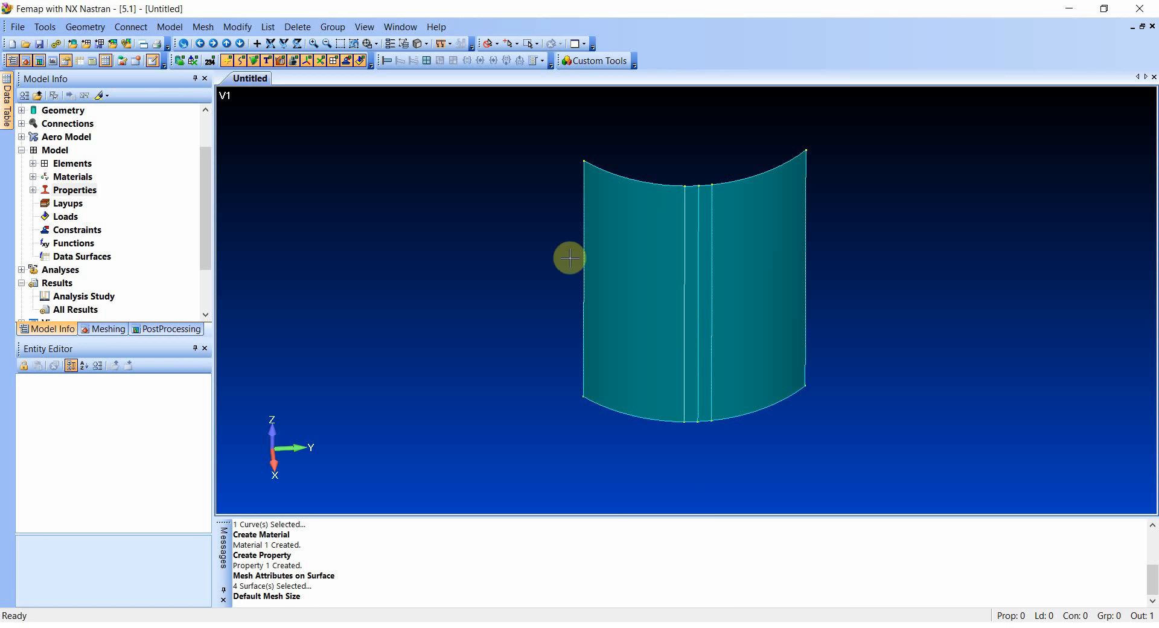
# - Create a new standard load set titled LC1
pyautogui.rightClick(68, 218)
pyautogui.click(95, 228)
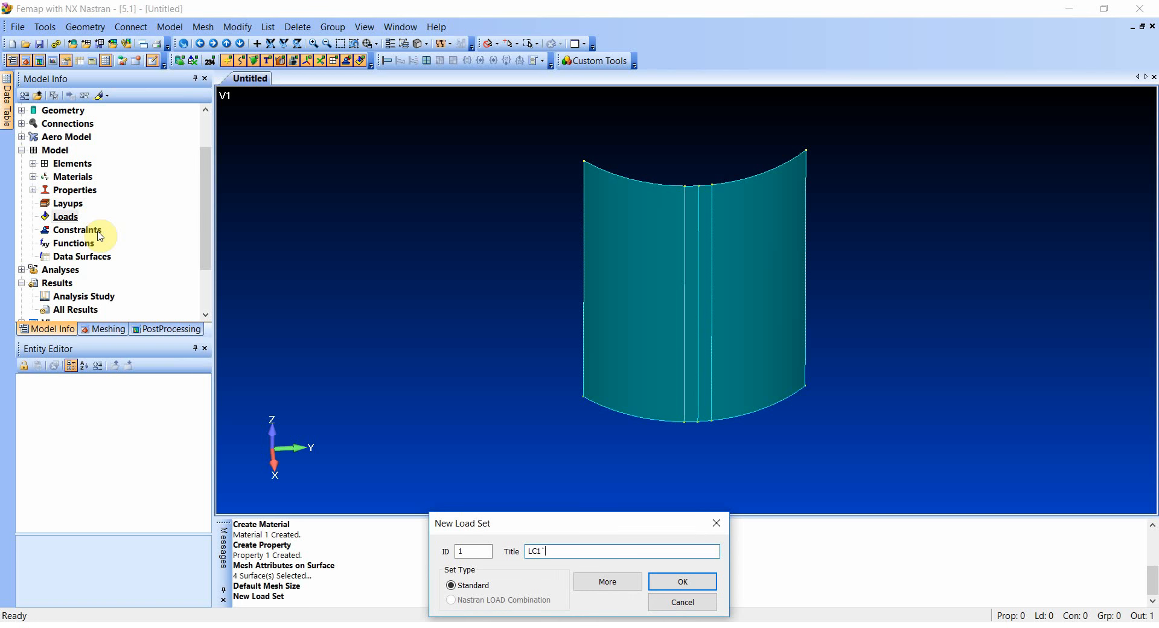
pyautogui.write('LC1`')
pyautogui.press('BackSpace')
pyautogui.click(681, 582)
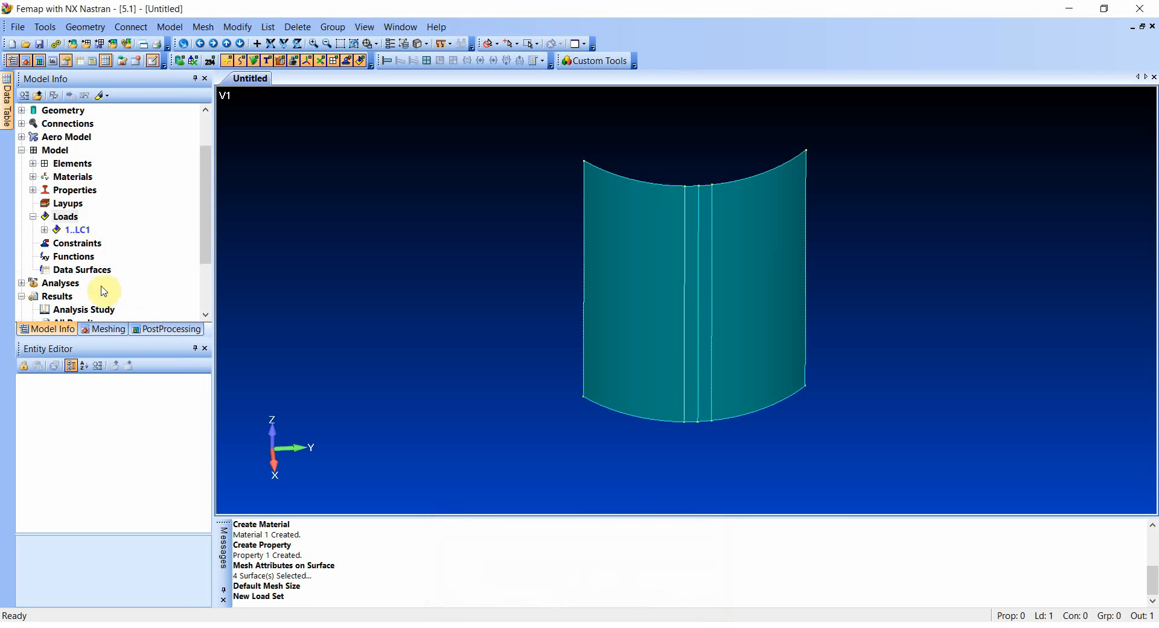
# - Start a load on curves in load set LC1 and select the four curves along the shell's top edge
pyautogui.click(44, 230)
pyautogui.rightClick(87, 245)
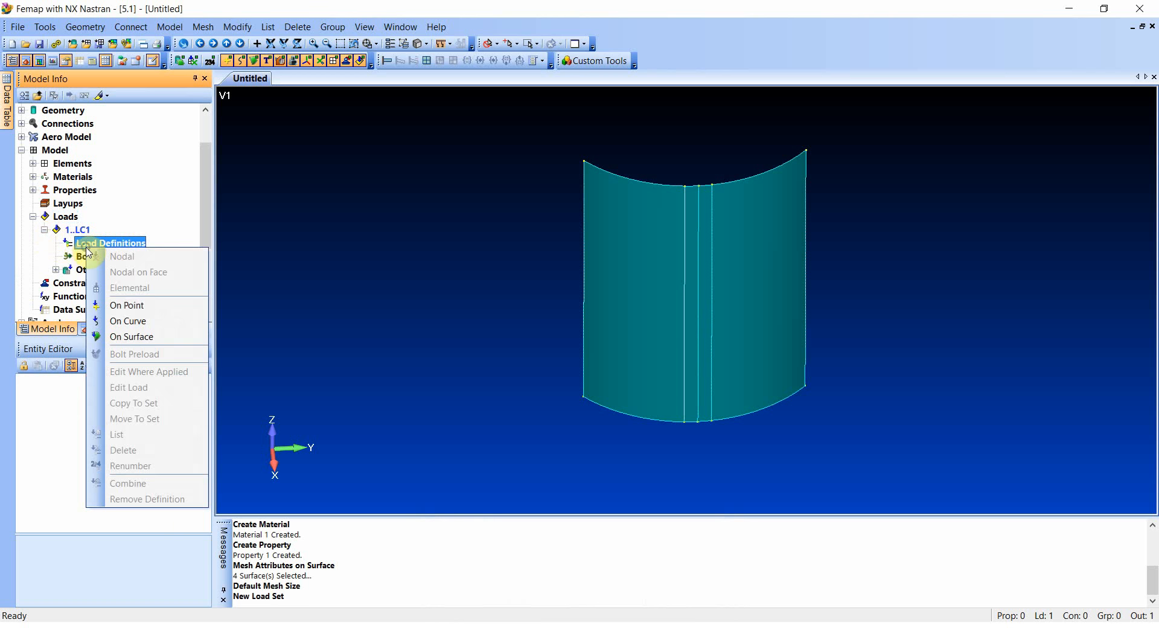
pyautogui.click(135, 320)
pyautogui.click(695, 187)
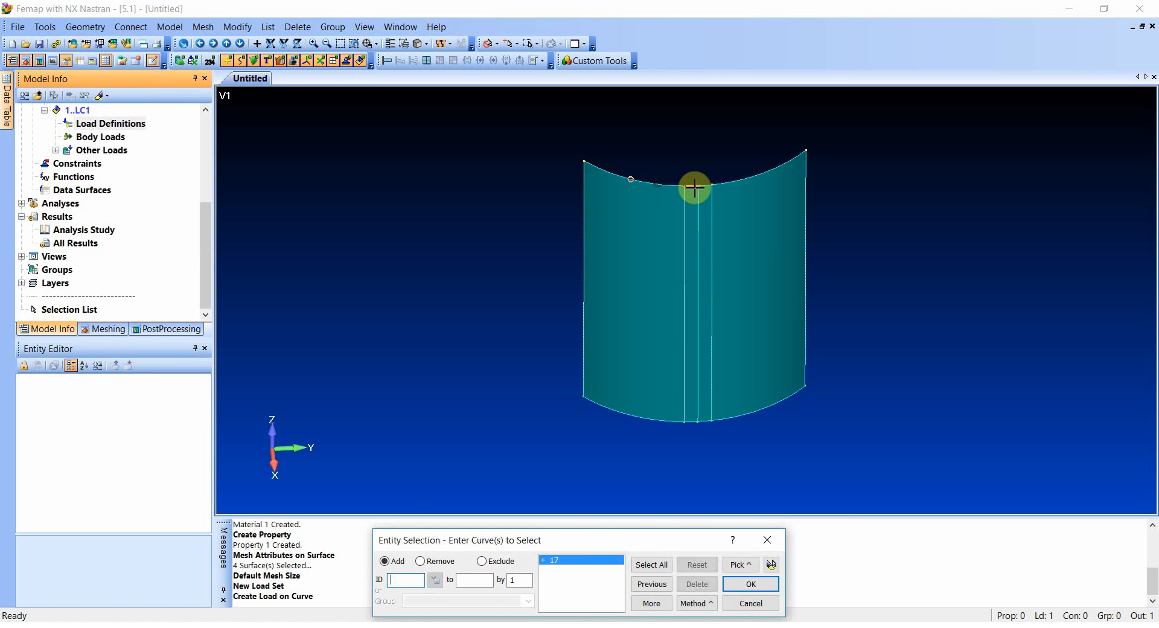
pyautogui.click(691, 186)
pyautogui.click(704, 184)
pyautogui.click(763, 173)
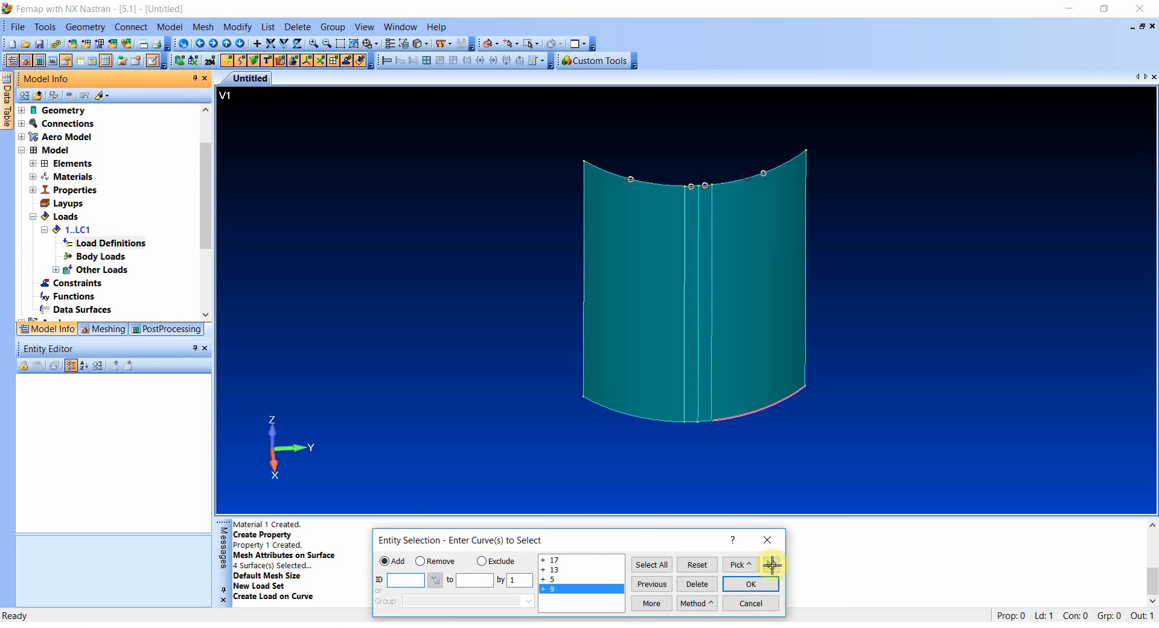
pyautogui.click(750, 585)
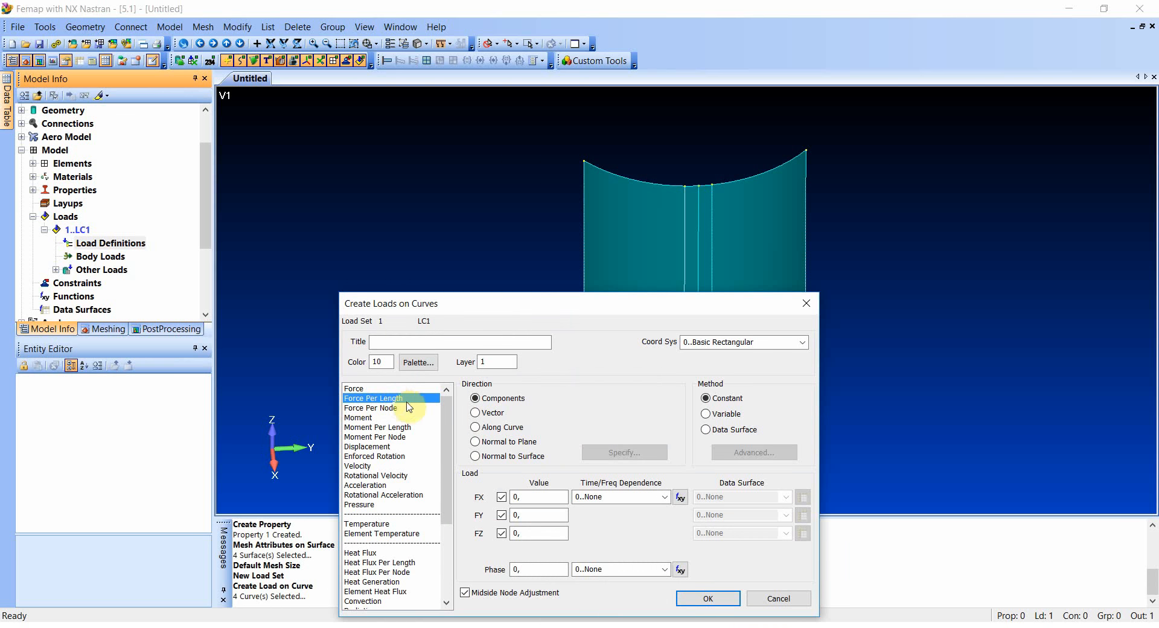
# - Create a force per length titled "50 kN /m" in the Basic Cylindrical coordinate system with FZ set to -50000
pyautogui.click(404, 341)
pyautogui.write('50 kN /m')
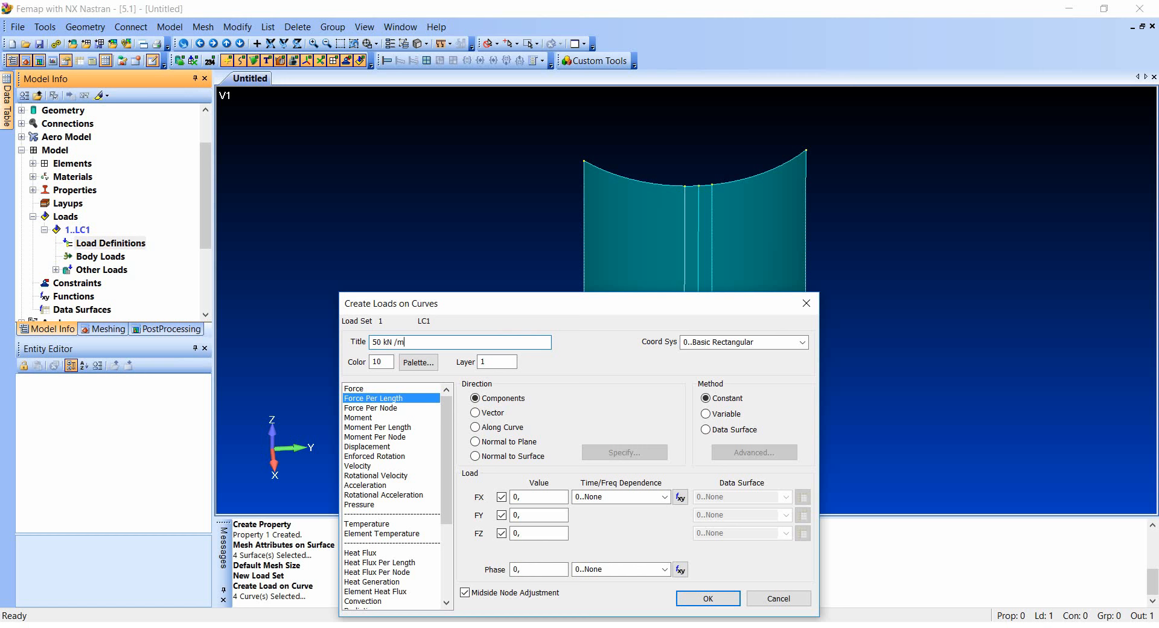
pyautogui.click(802, 342)
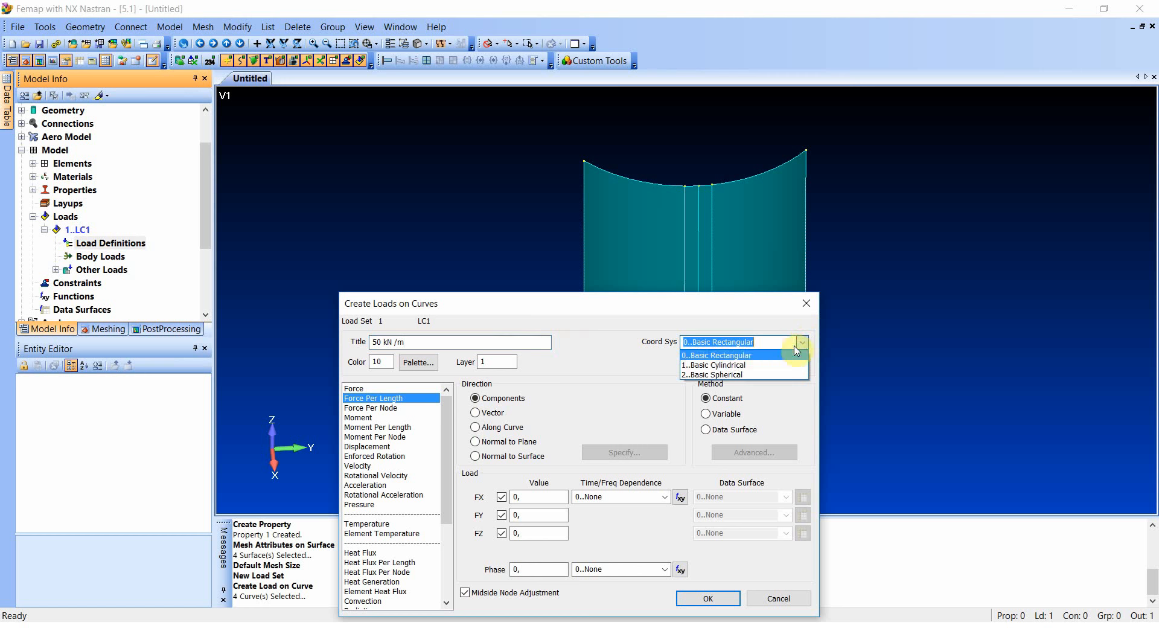
pyautogui.click(765, 366)
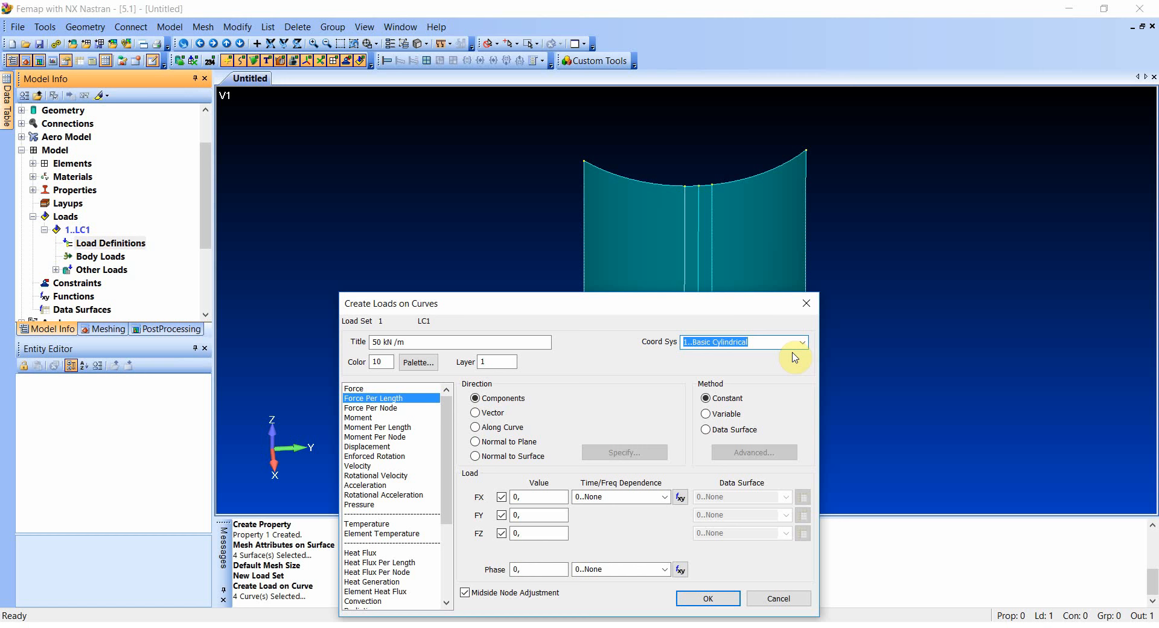
pyautogui.moveTo(533, 532); pyautogui.dragTo(457, 527)
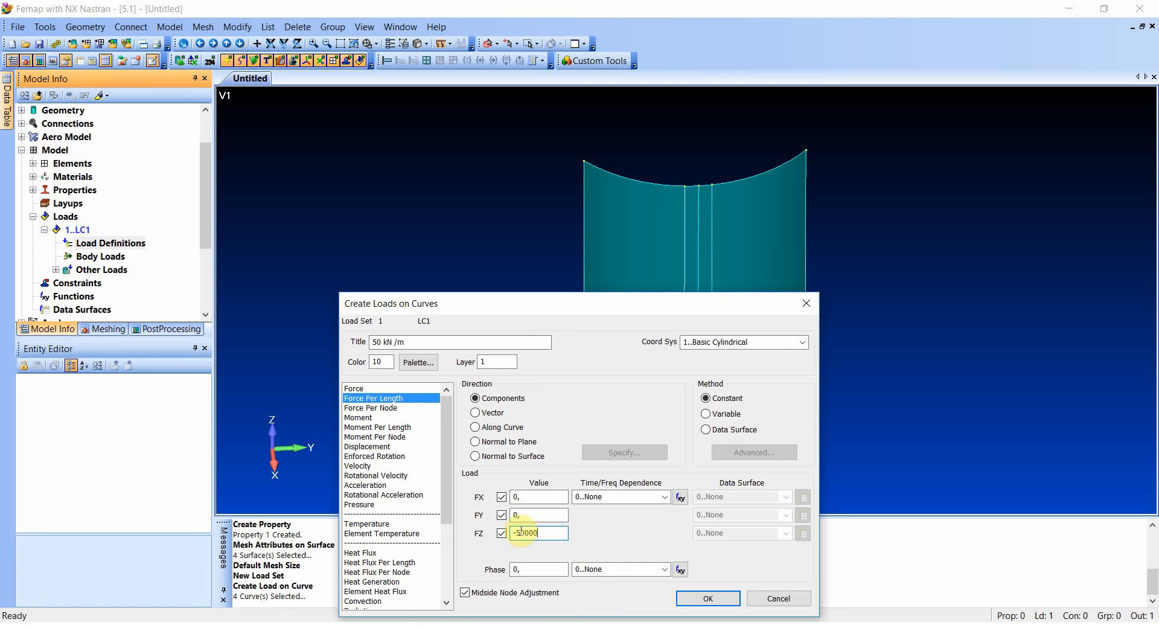
pyautogui.click(709, 599)
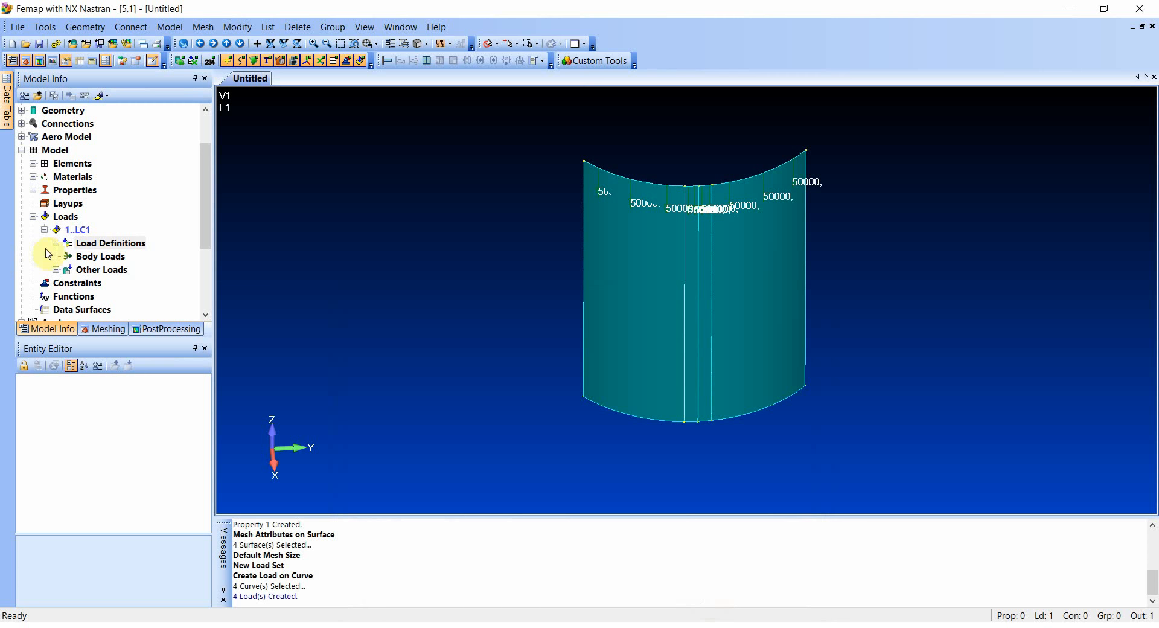
# - Create a new standard constraint set titled BC
pyautogui.rightClick(58, 288)
pyautogui.click(72, 296)
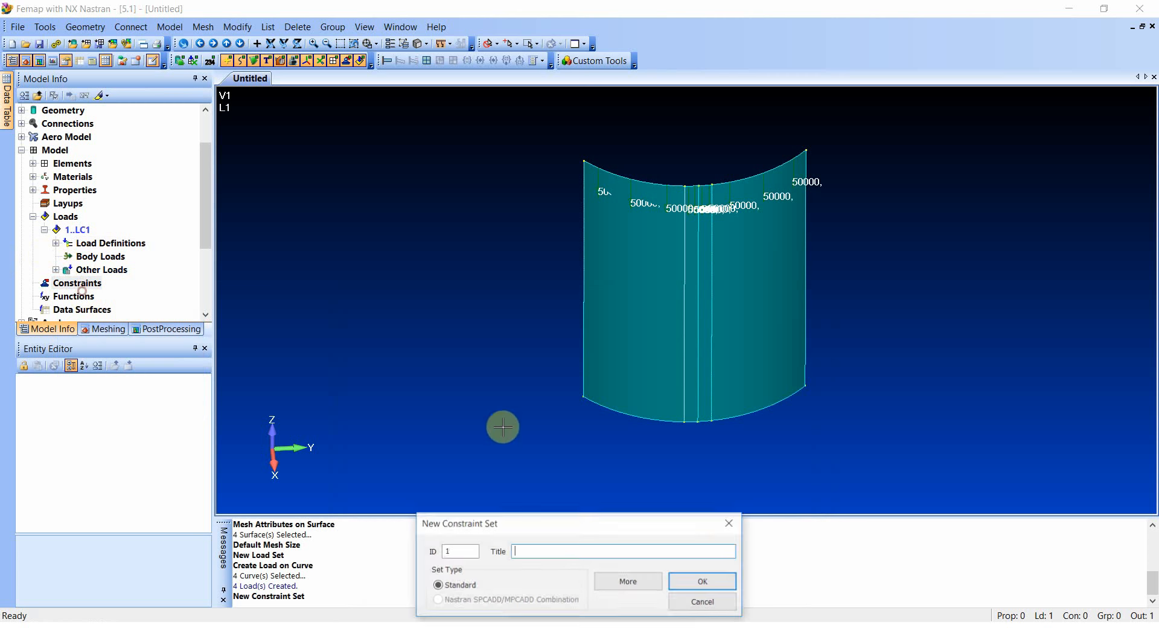
pyautogui.click(541, 553)
pyautogui.write('BC')
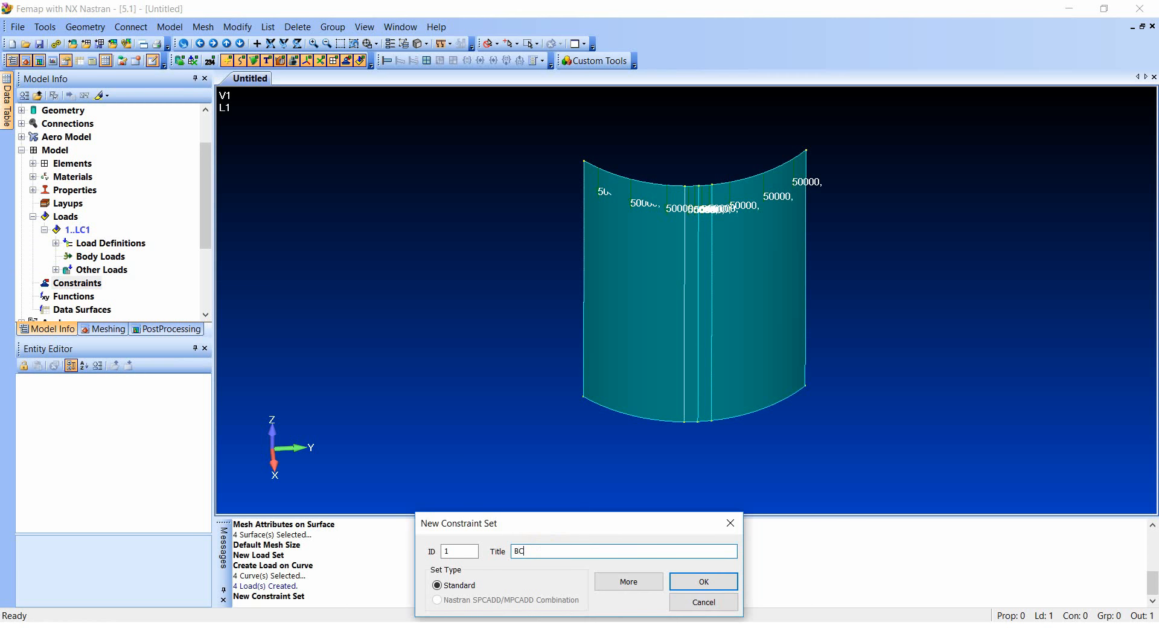
pyautogui.click(704, 581)
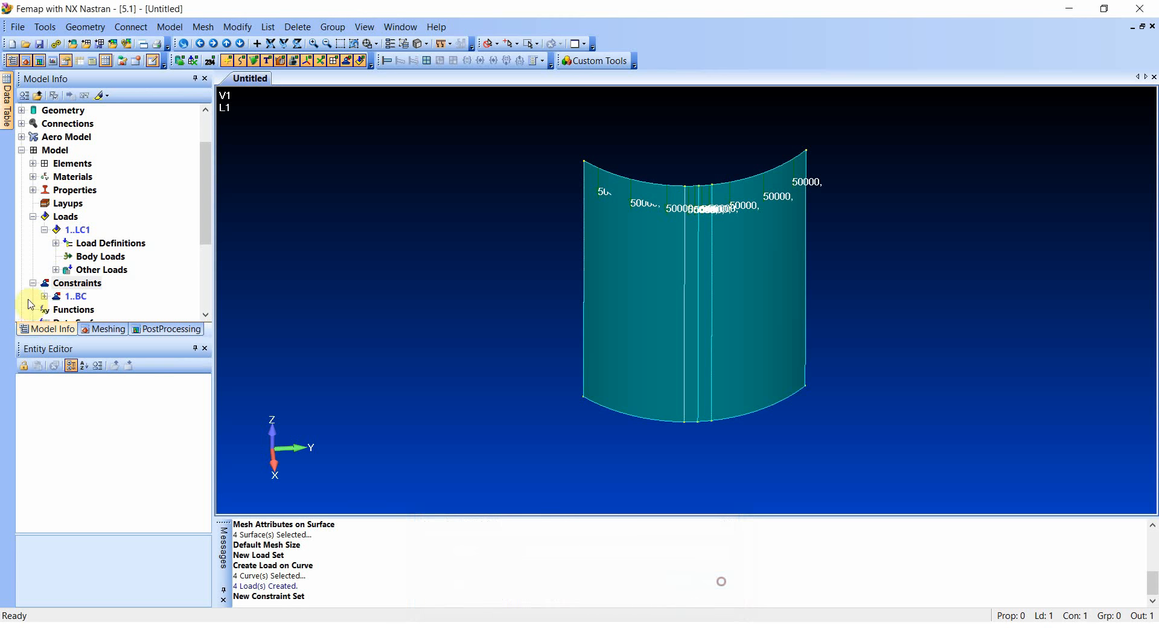
# - Start a constraint on curves in set BC and select the shell's two outer vertical edges
pyautogui.rightClick(81, 296)
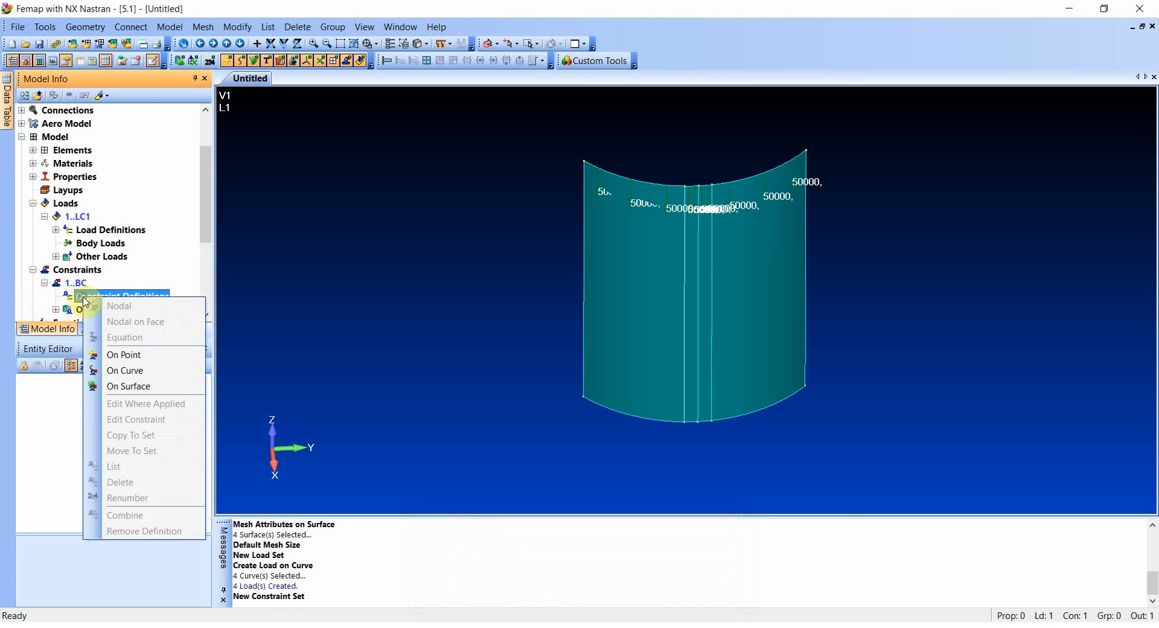
pyautogui.click(125, 370)
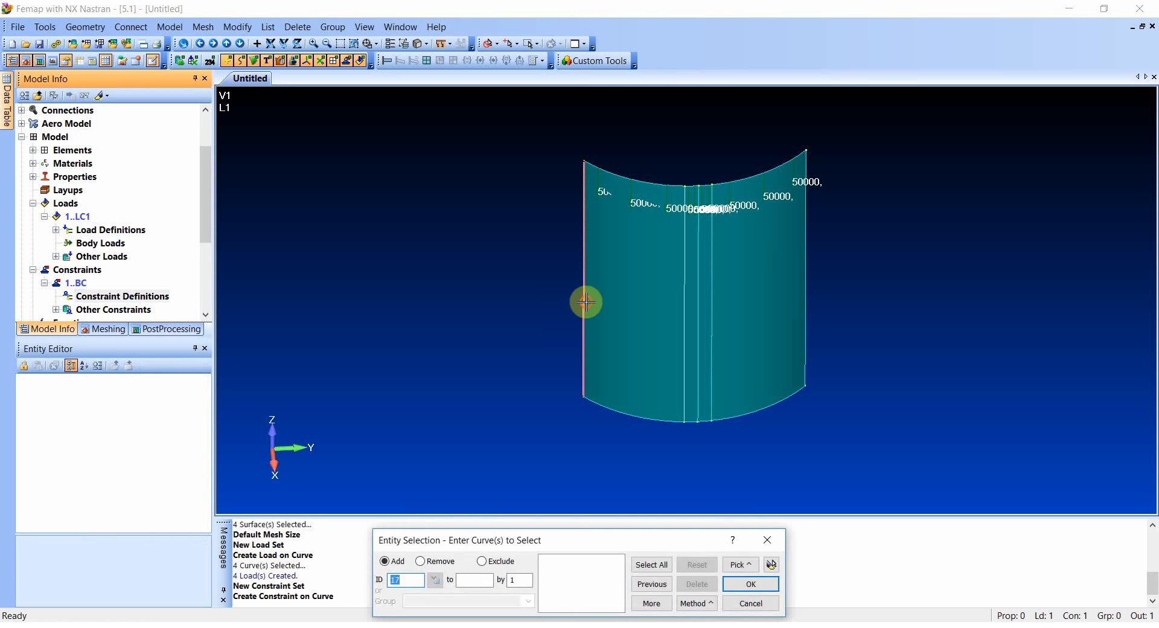
pyautogui.click(807, 266)
pyautogui.click(751, 583)
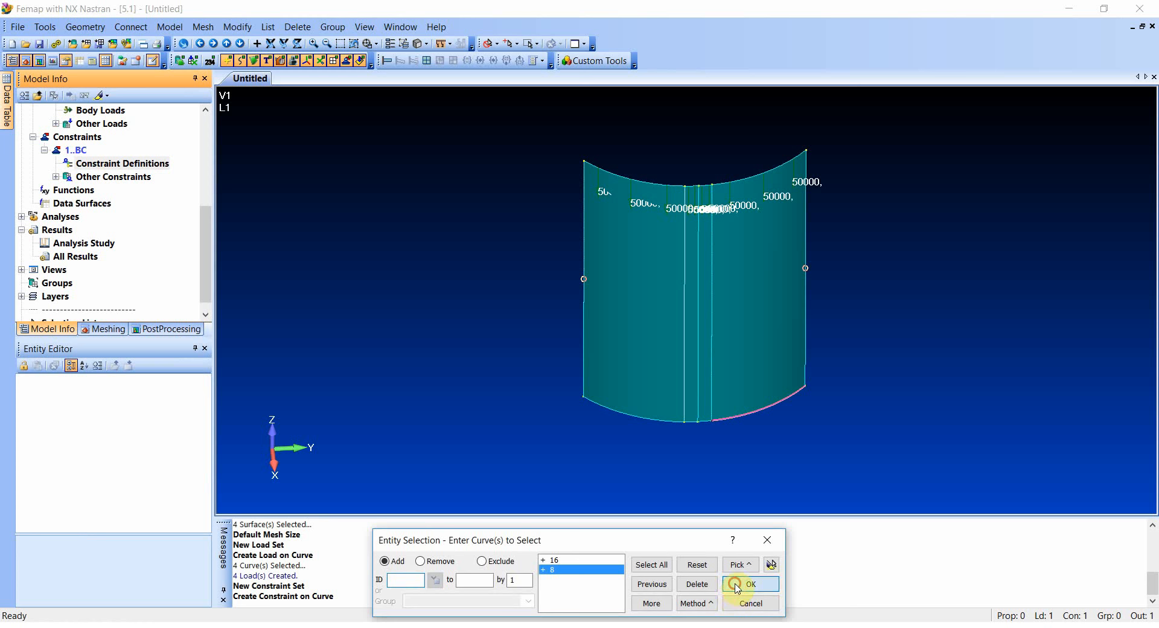
# - Create the side-edge constraint titled Symmetry in the Basic Cylindrical system, fixing TT, RR and RZ
pyautogui.click(487, 325)
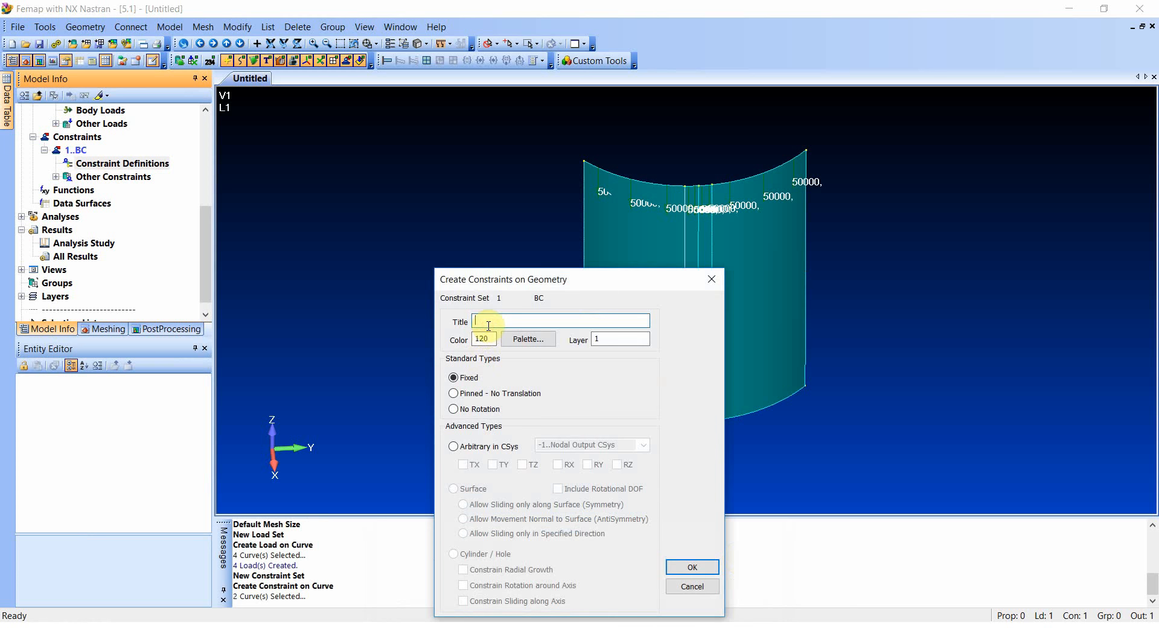
pyautogui.write('Symmetry')
pyautogui.click(453, 446)
pyautogui.click(642, 445)
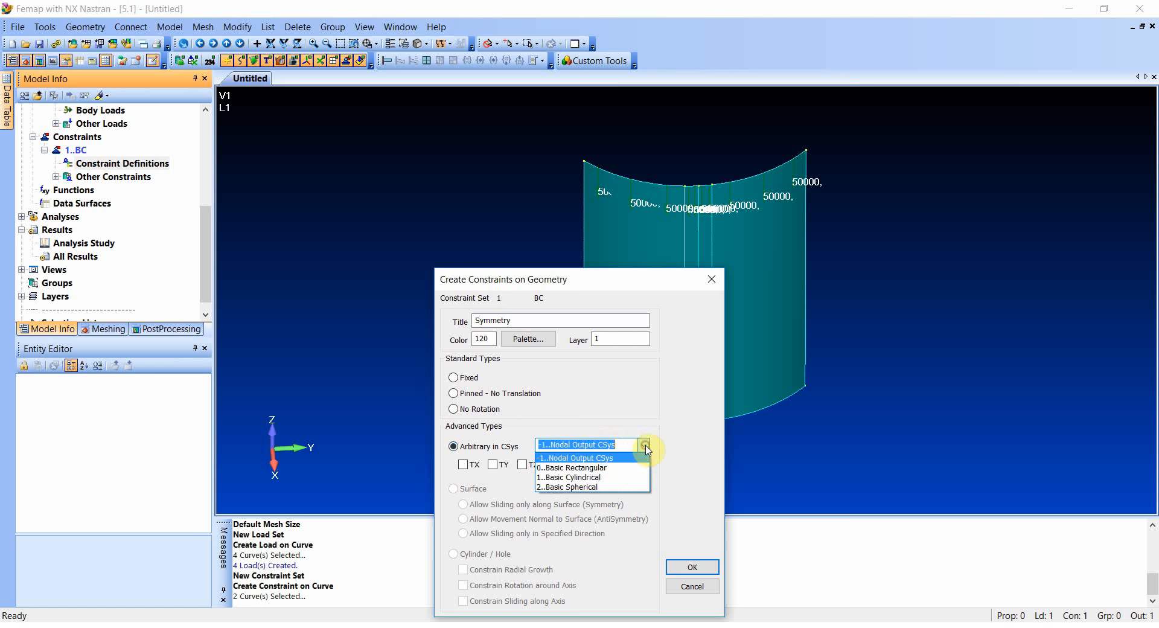
pyautogui.click(589, 477)
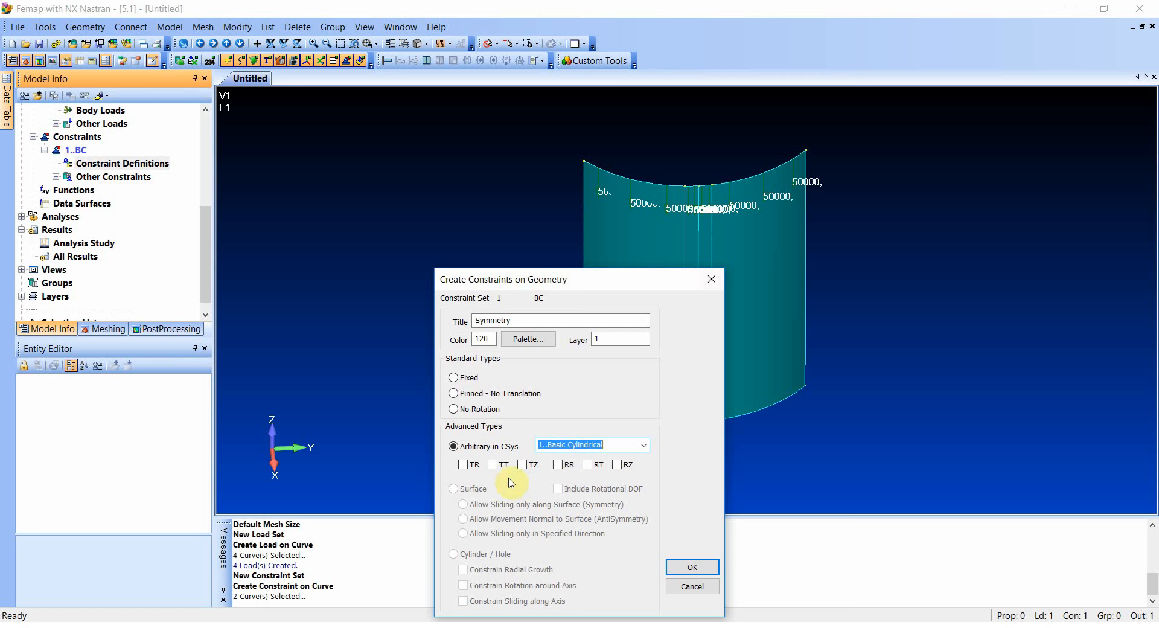
pyautogui.click(494, 464)
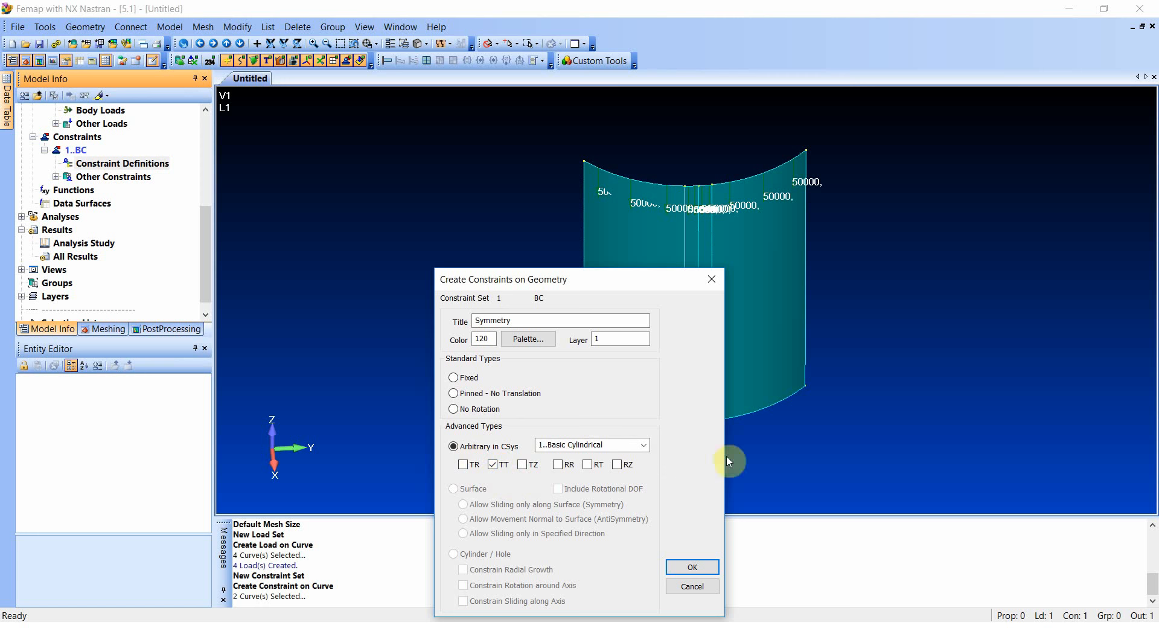
pyautogui.click(558, 465)
pyautogui.click(691, 567)
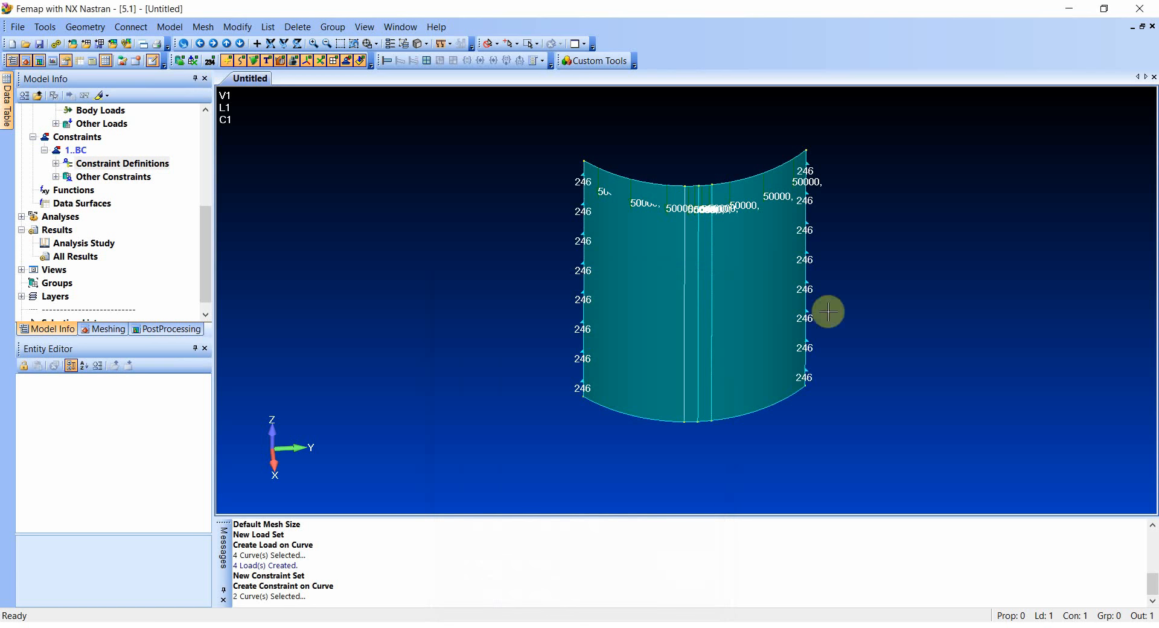
# - Start another constraint on curves in set BC and select the four curves along the shell's top edge
pyautogui.rightClick(93, 163)
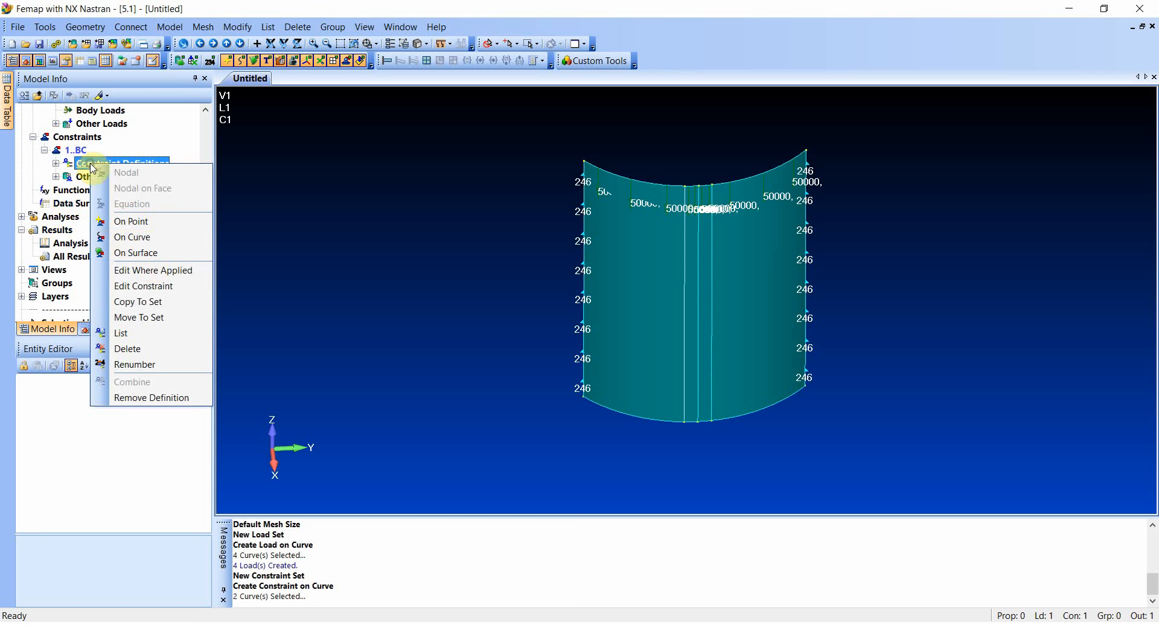
pyautogui.click(133, 237)
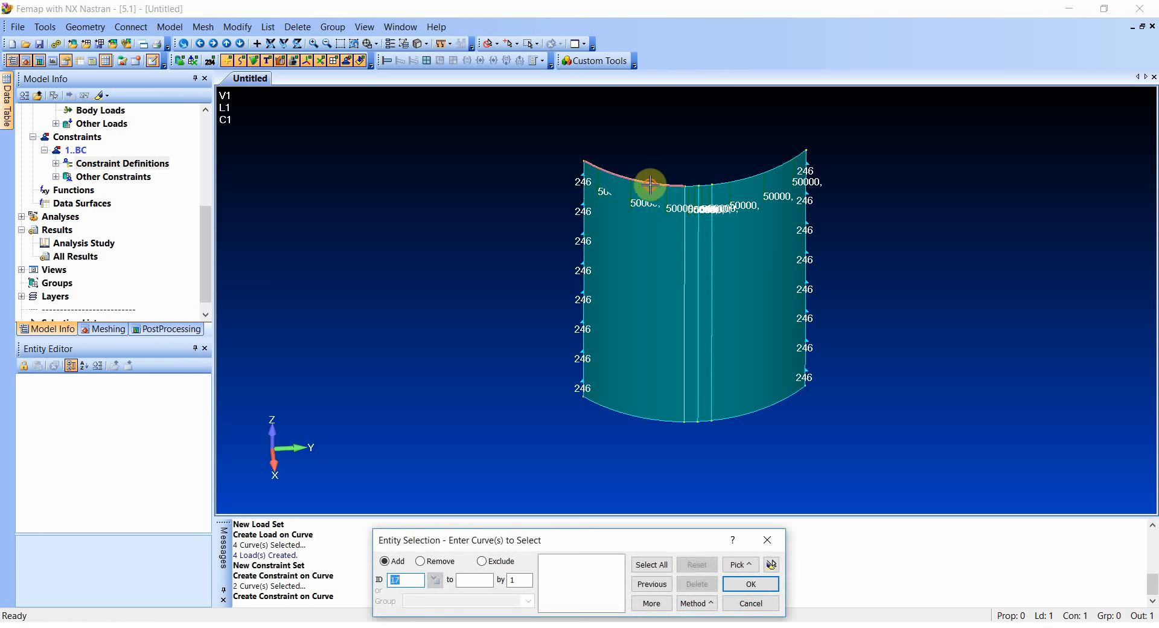
pyautogui.click(699, 185)
pyautogui.click(697, 185)
pyautogui.click(704, 184)
pyautogui.click(735, 182)
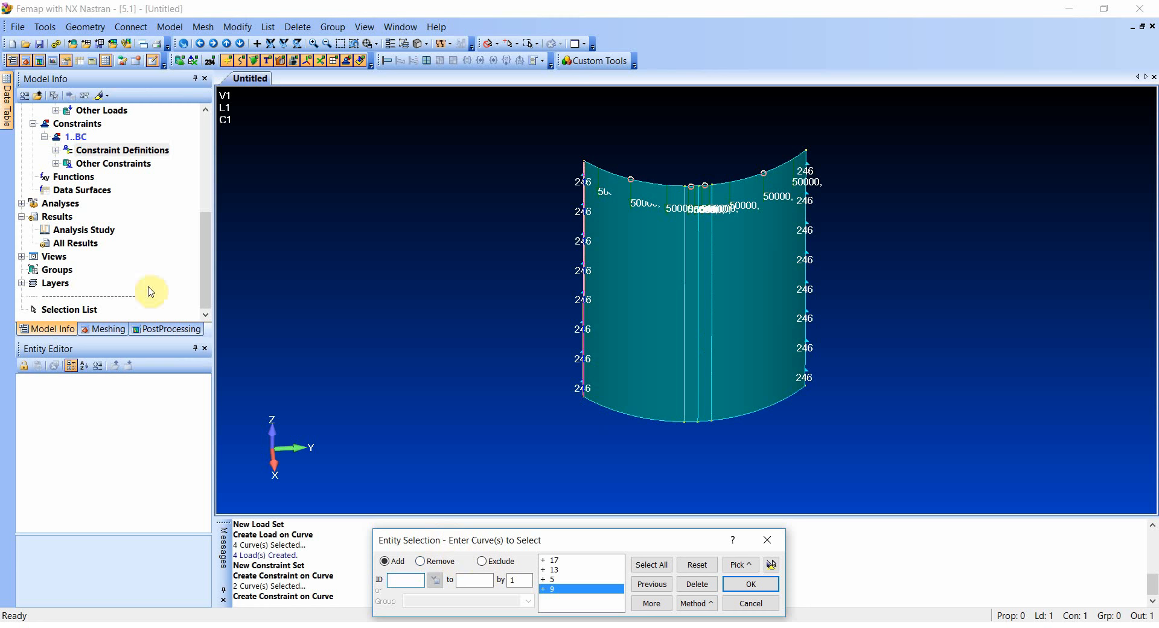
pyautogui.click(750, 584)
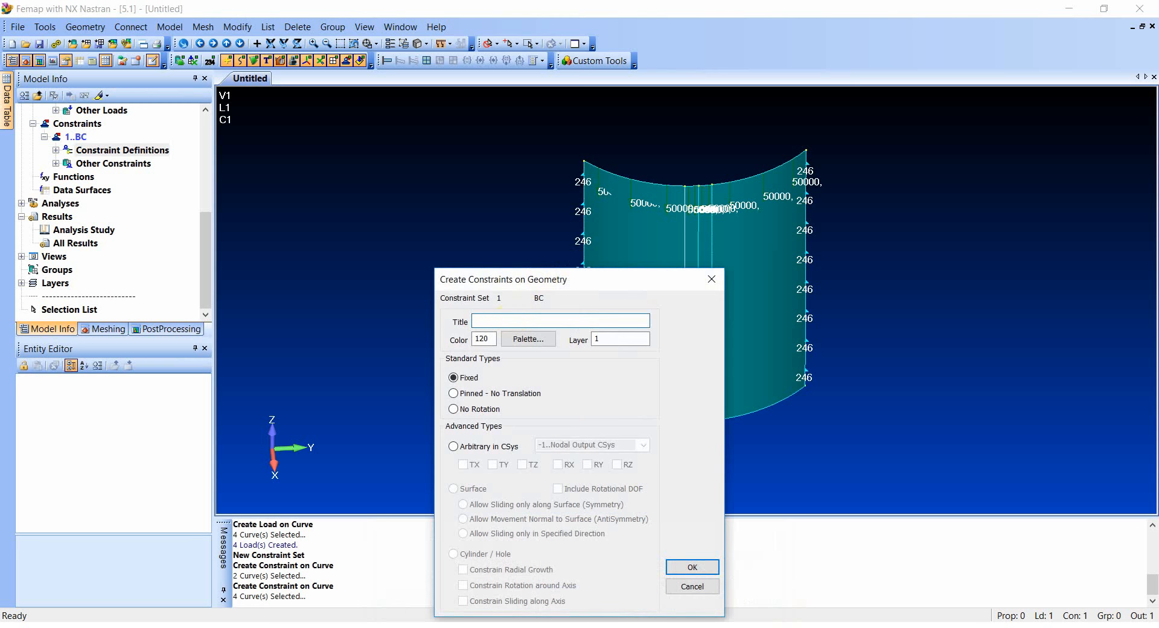
# - Create the top-edge constraint titled Top in the Basic Cylindrical system, fixing only TR
pyautogui.click(454, 446)
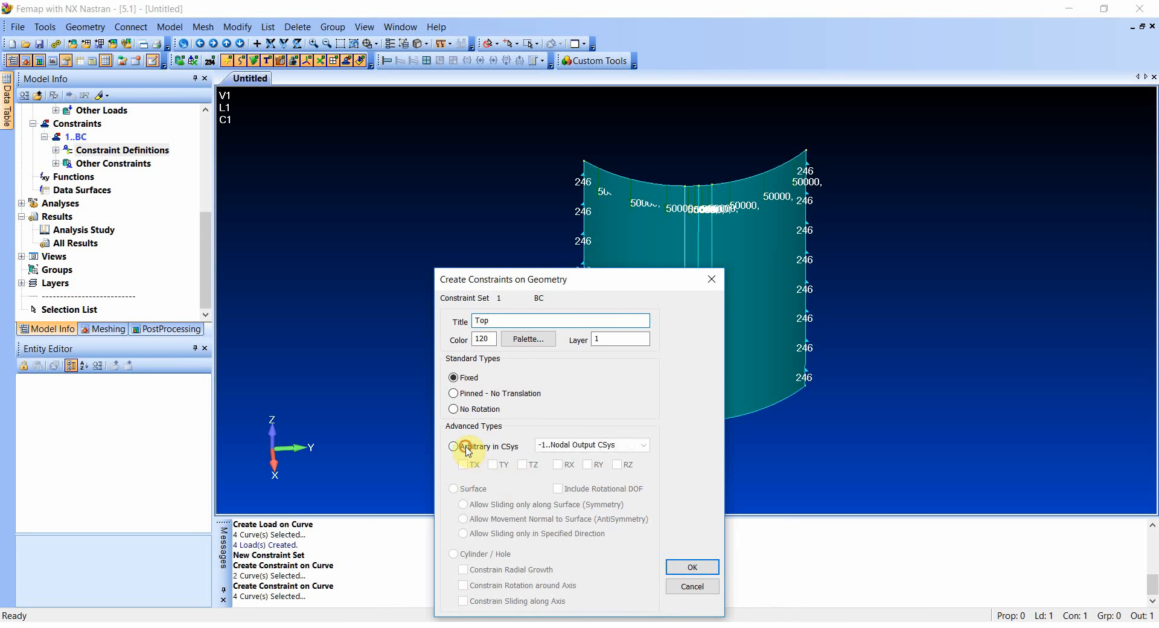
pyautogui.click(643, 445)
pyautogui.click(607, 477)
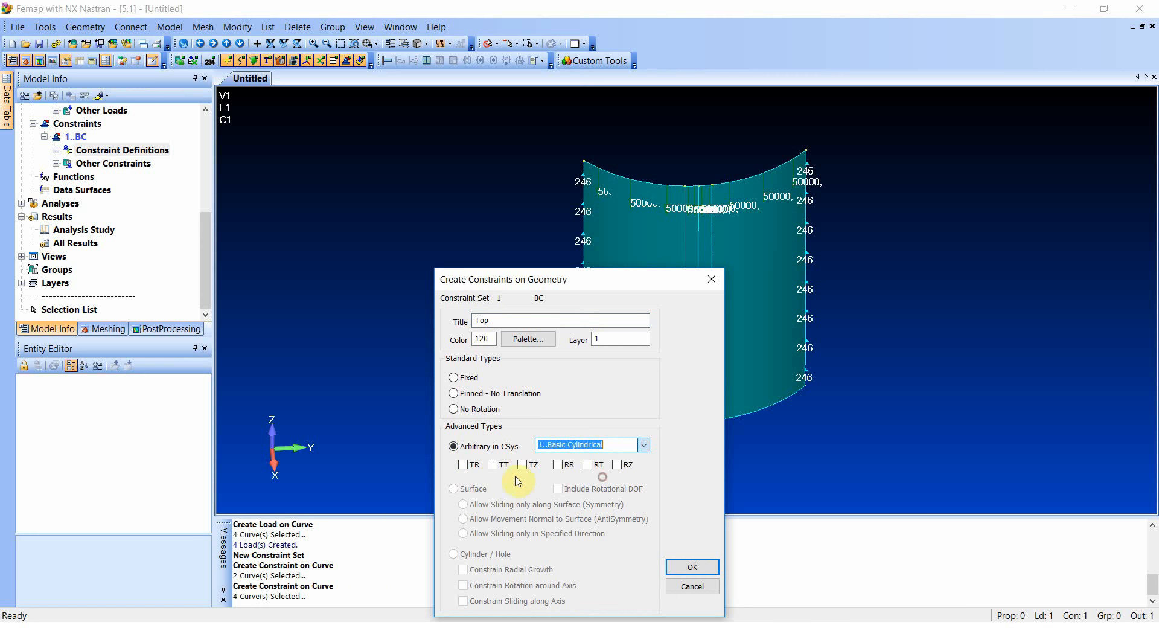
pyautogui.click(473, 465)
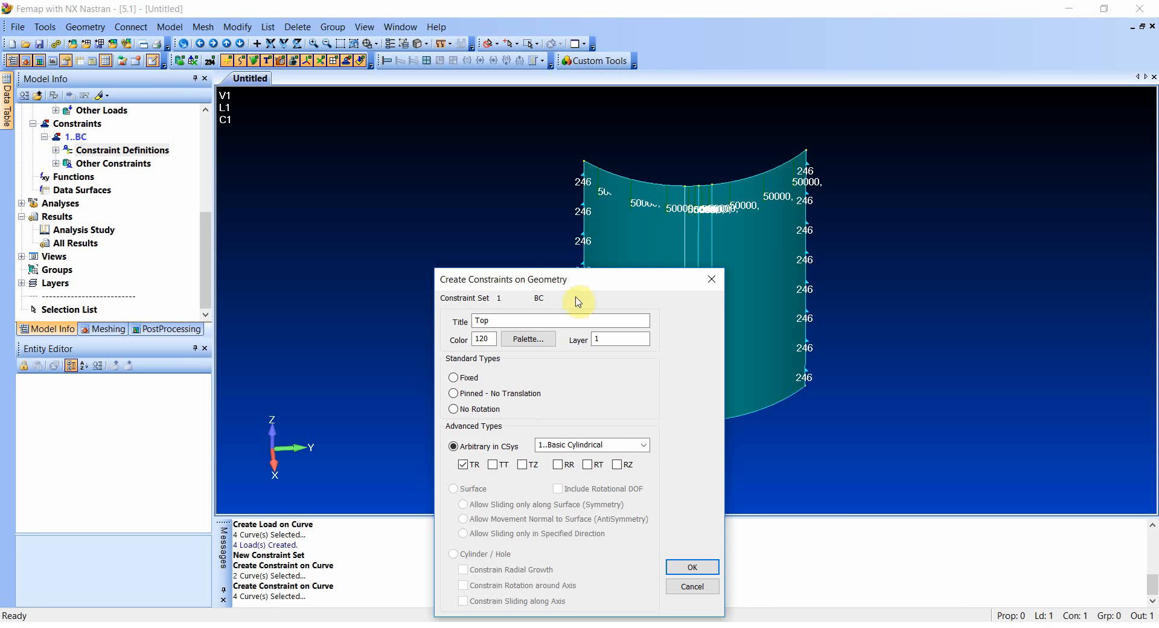
pyautogui.click(688, 567)
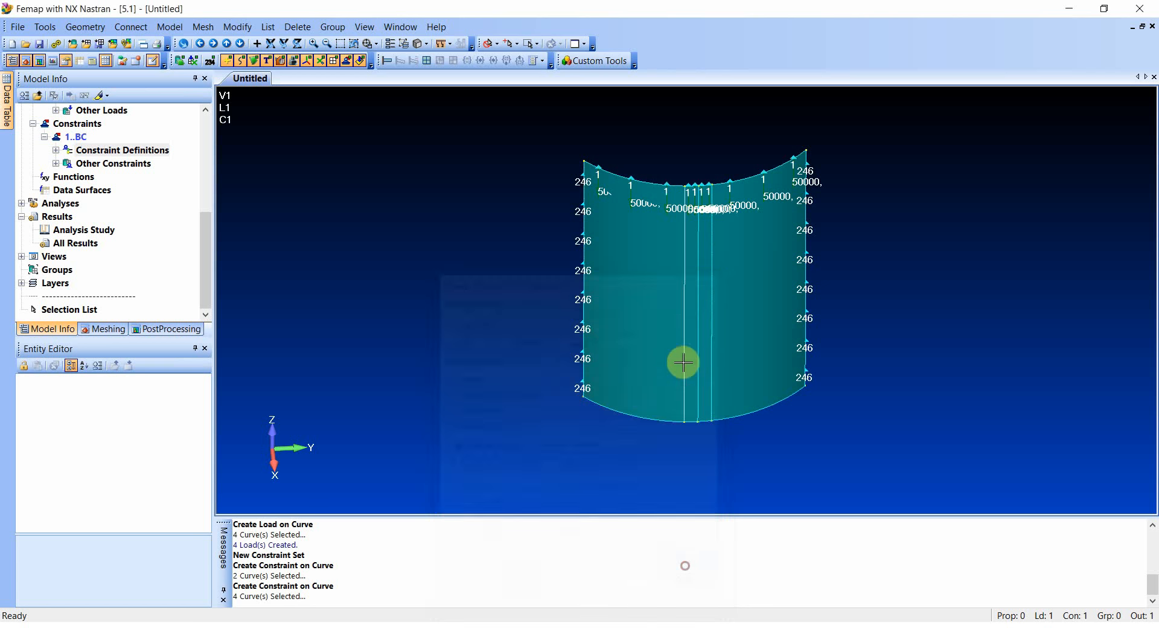
# - Start a constraint on curves in set BC and select the two long outer curves along the shell's bottom edge
pyautogui.rightClick(95, 152)
pyautogui.click(137, 223)
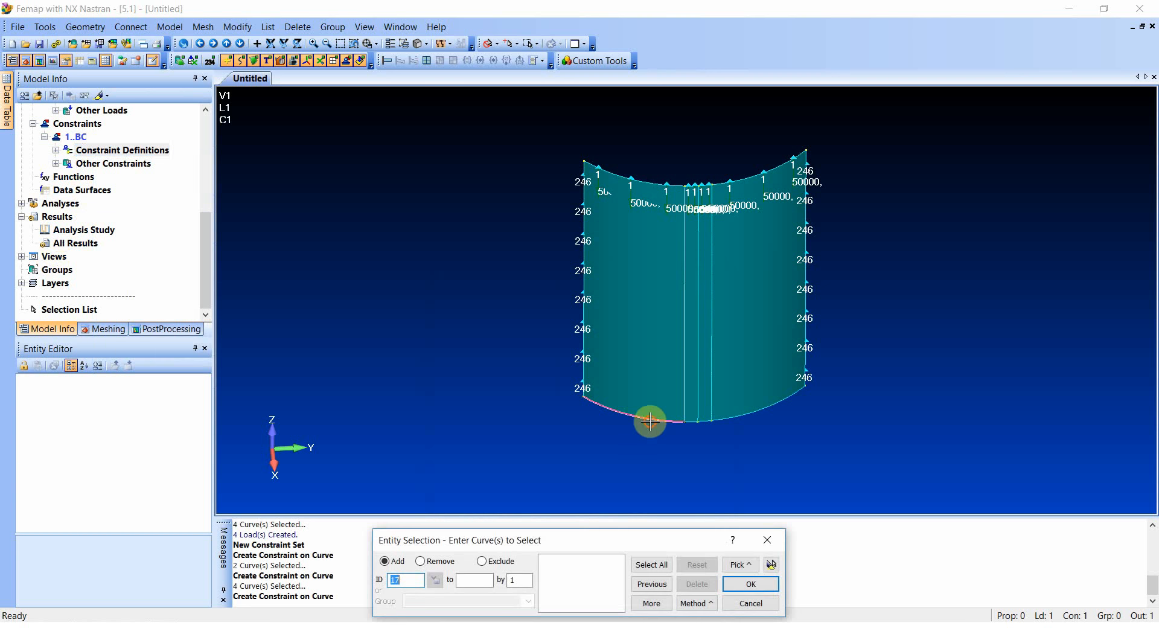
pyautogui.click(650, 420)
pyautogui.click(789, 410)
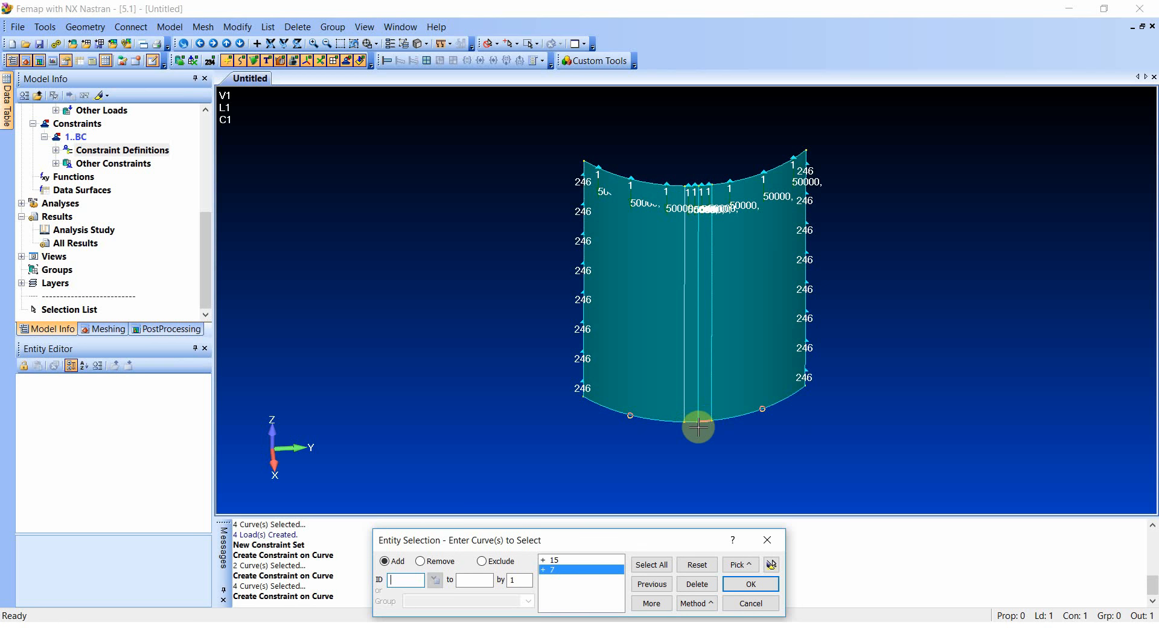
pyautogui.click(735, 584)
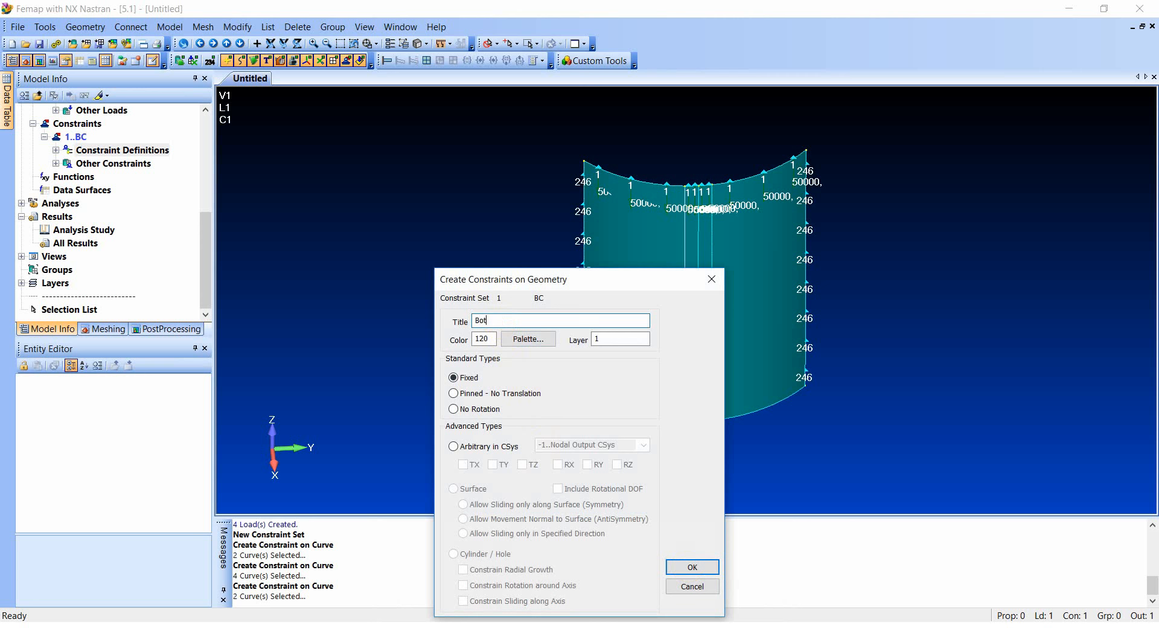
# - Create the bottom-edge constraint titled Bot in the Basic Cylindrical system, fixing only TR
pyautogui.click(453, 446)
pyautogui.click(643, 445)
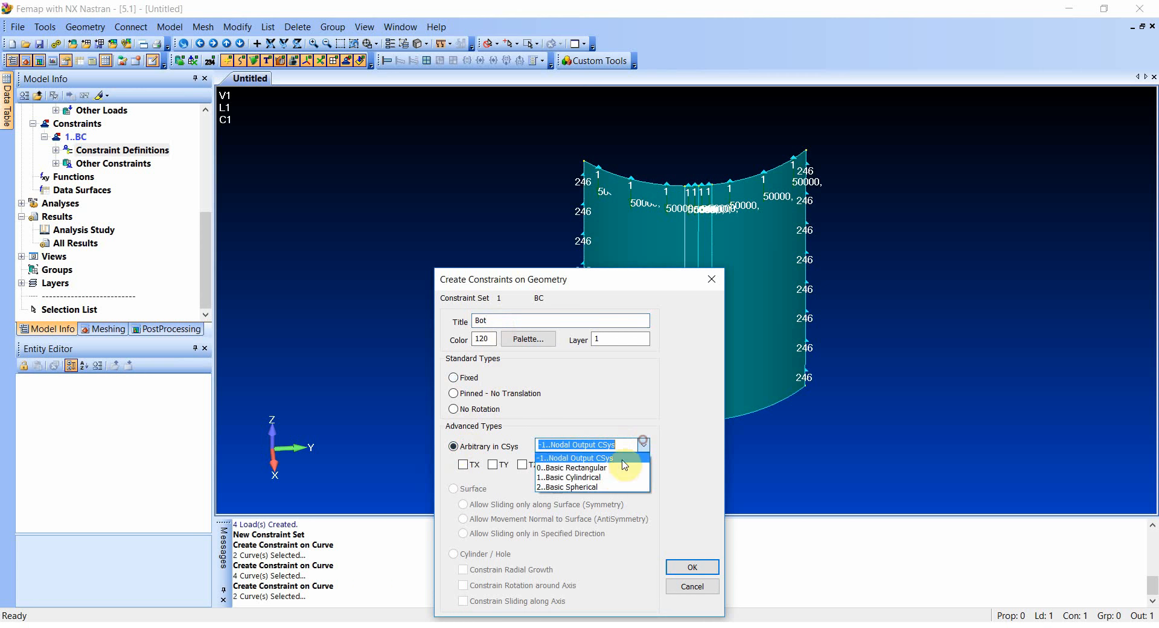
pyautogui.click(602, 477)
pyautogui.click(468, 469)
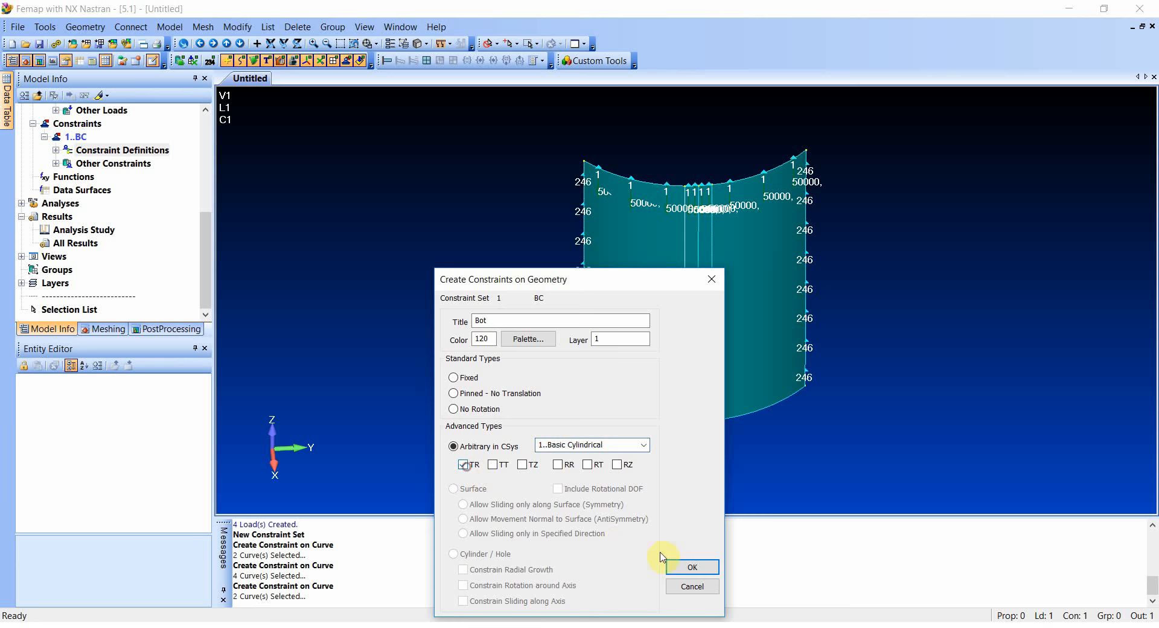
pyautogui.click(688, 566)
# - Start another constraint on curves in set BC and select the two short middle curves of the bottom edge
pyautogui.rightClick(107, 151)
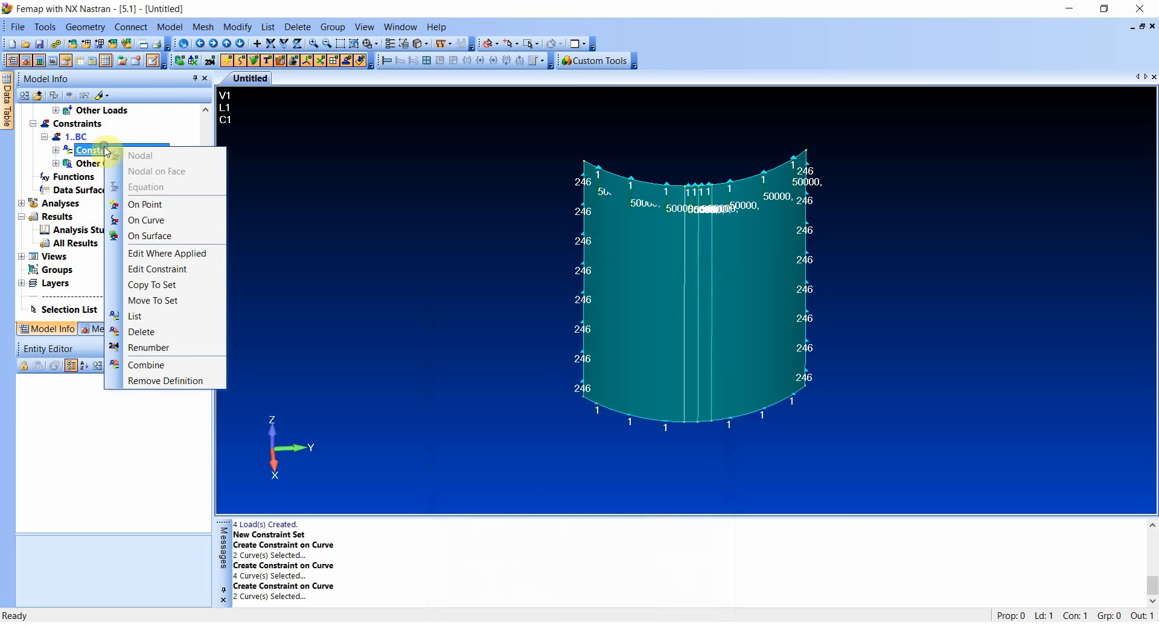
pyautogui.click(148, 222)
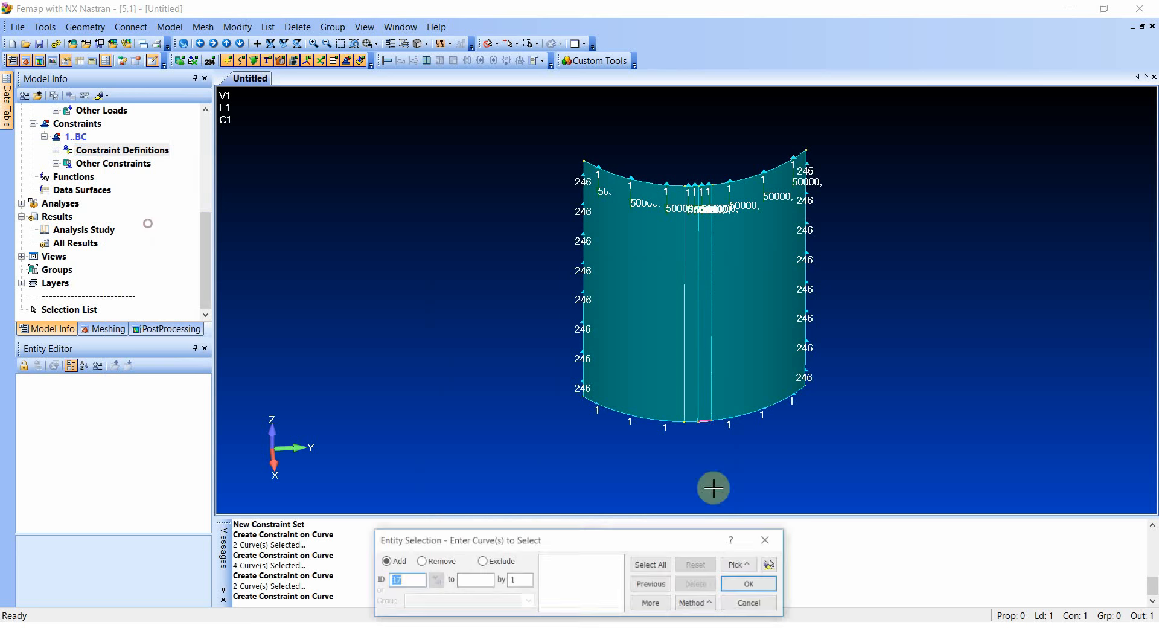
pyautogui.click(690, 421)
pyautogui.click(704, 422)
pyautogui.click(749, 583)
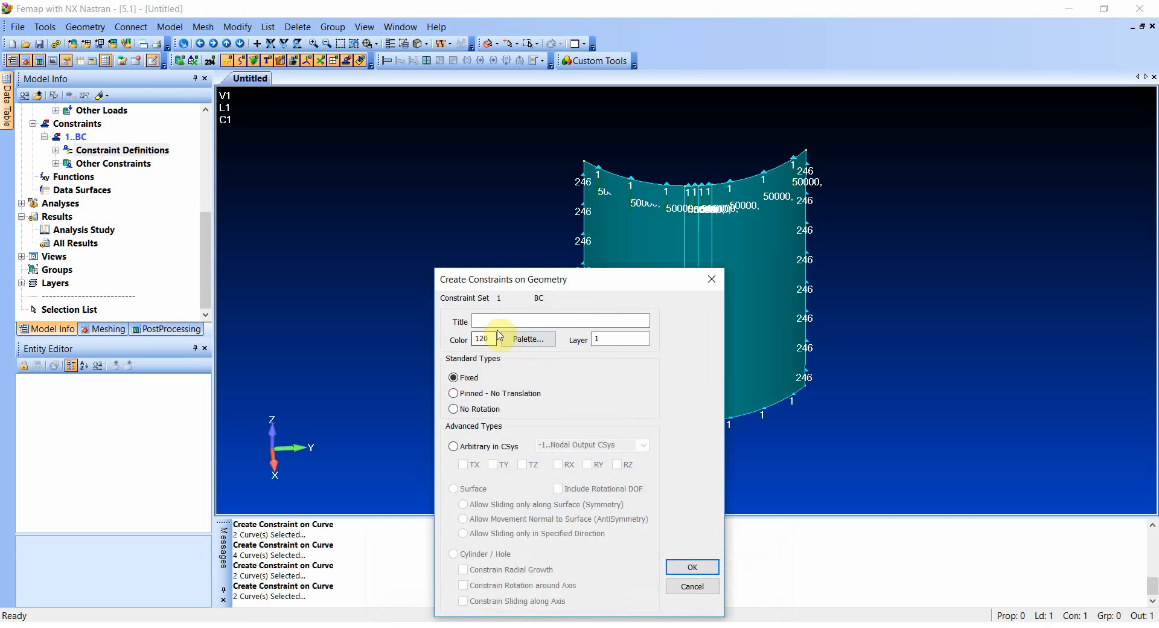
# - Create the constraint titled Support in the Basic Cylindrical system, fixing TR, TT and TZ
pyautogui.click(501, 320)
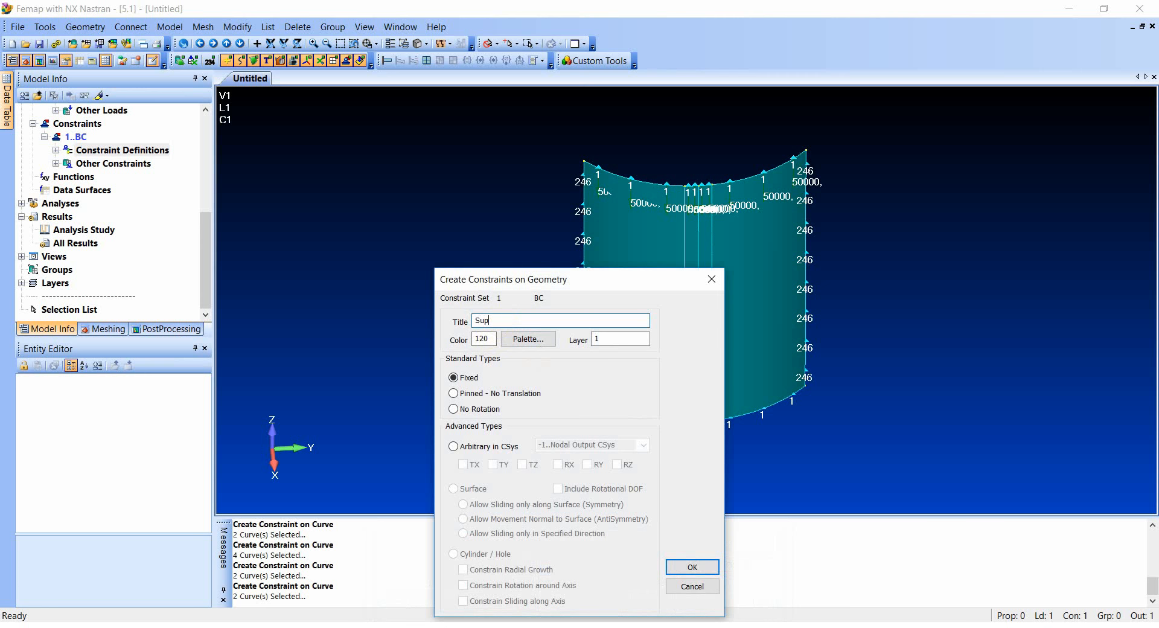
pyautogui.click(456, 447)
pyautogui.click(644, 445)
pyautogui.click(573, 478)
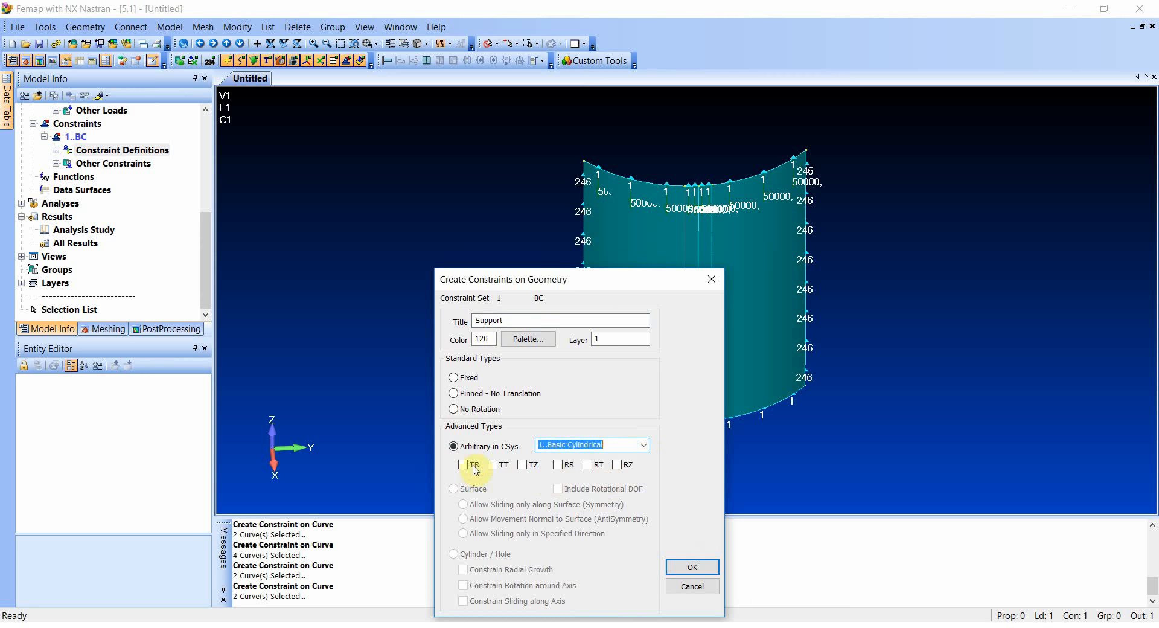
pyautogui.click(464, 464)
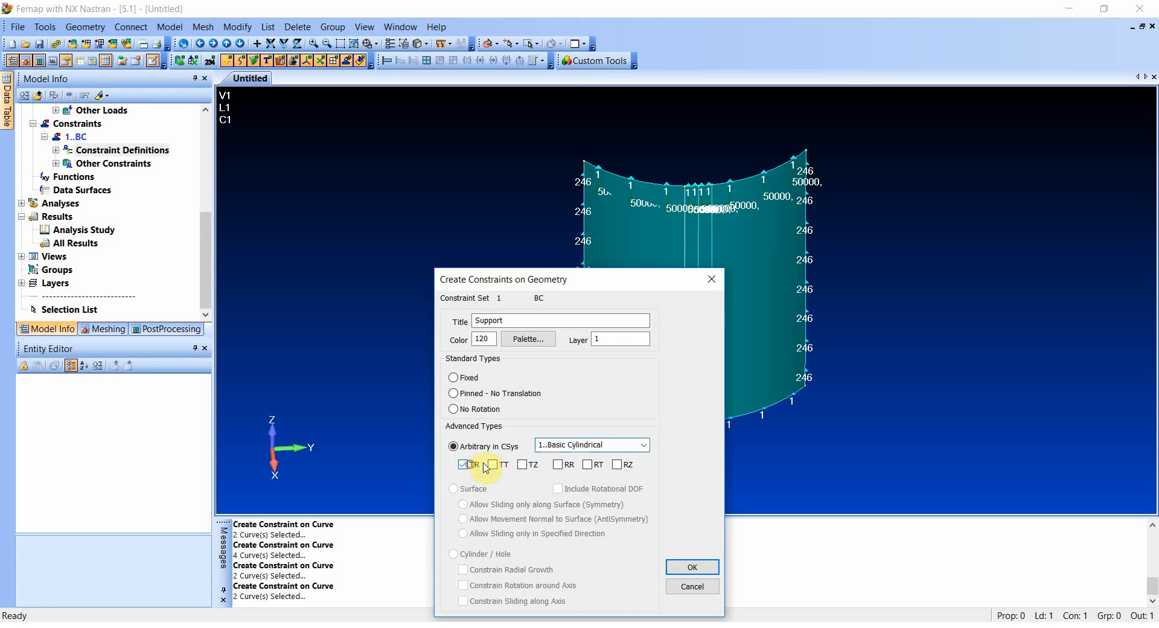
pyautogui.click(680, 567)
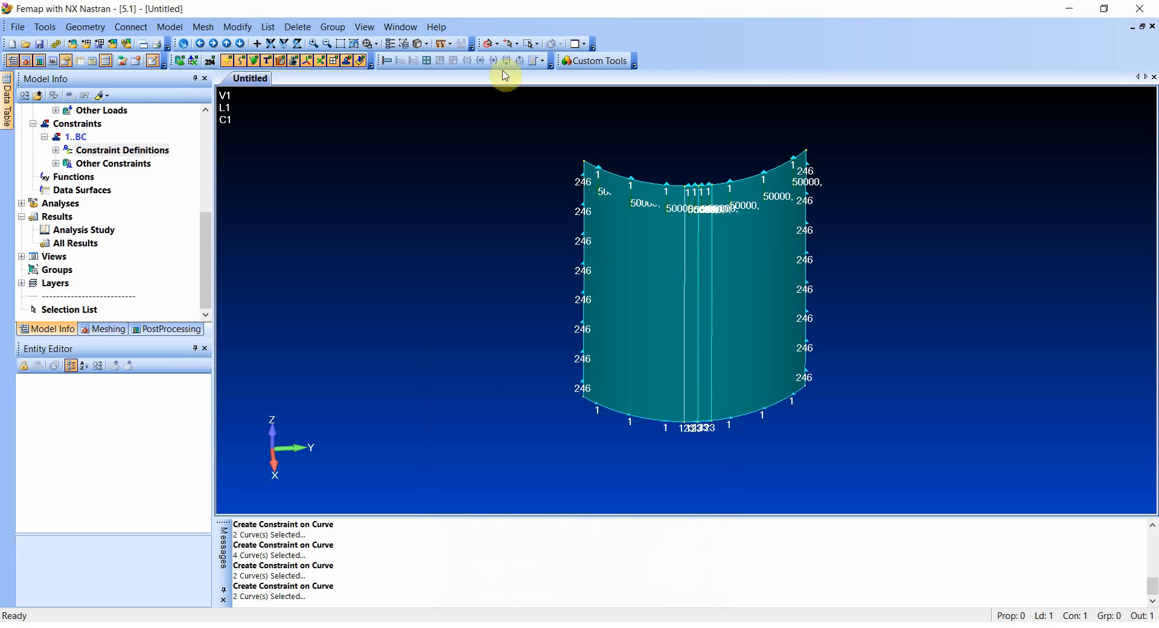
# - Preview the surface direction arrows to check the normals of the shell surfaces, without keeping the display setting
pyautogui.moveTo(726, 372); pyautogui.dragTo(725, 387, button='middle')
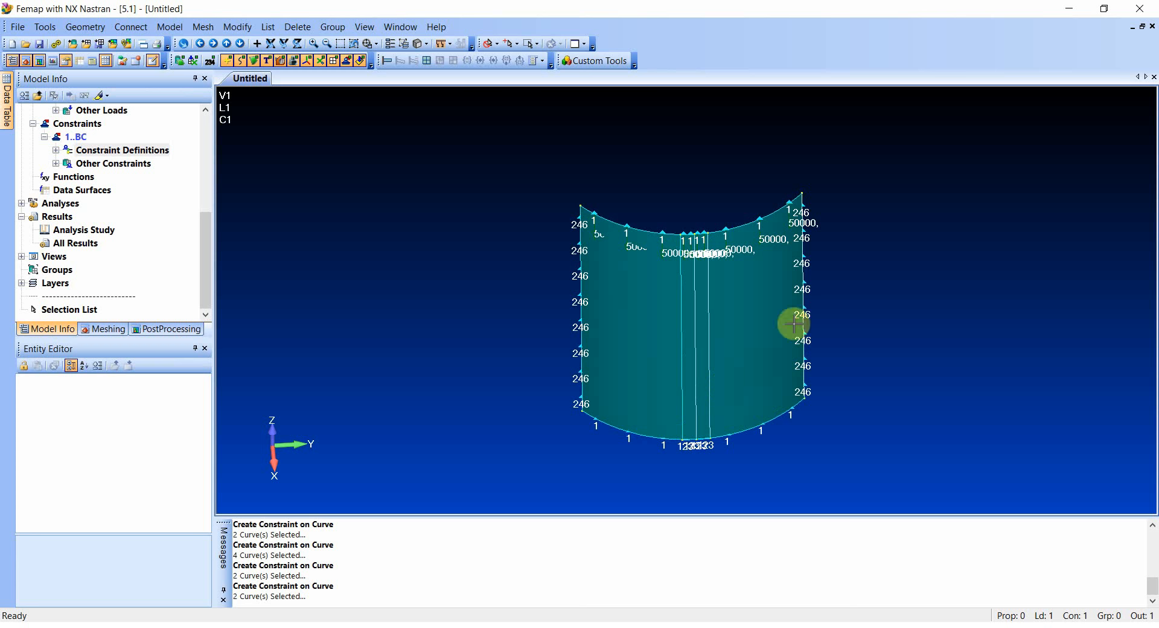
pyautogui.press('F5')
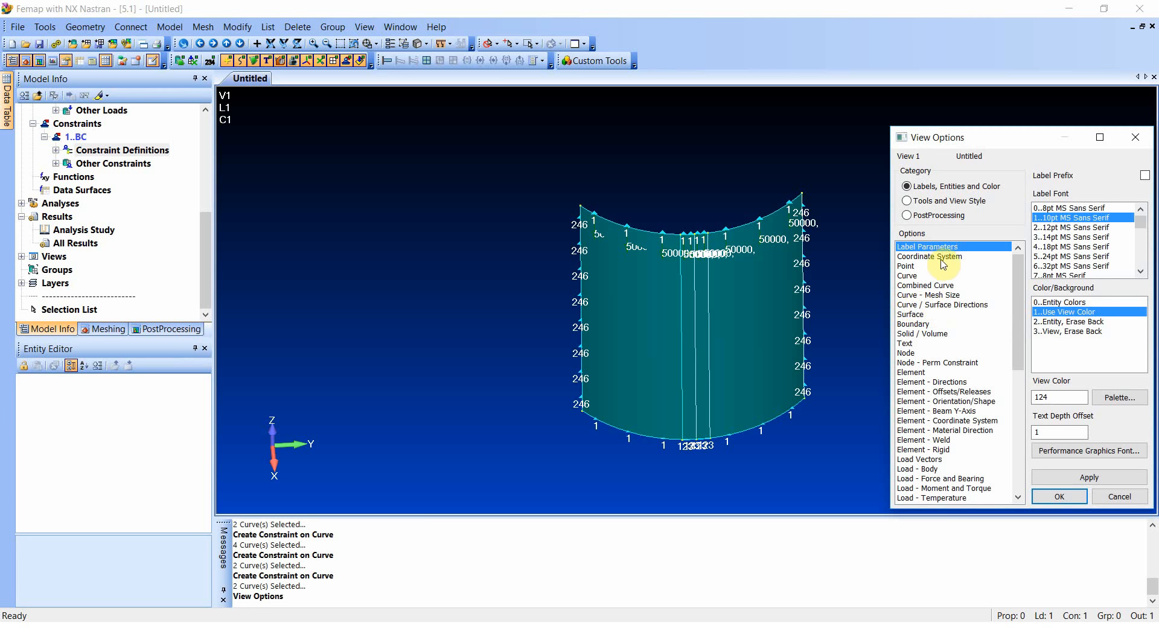
pyautogui.click(916, 305)
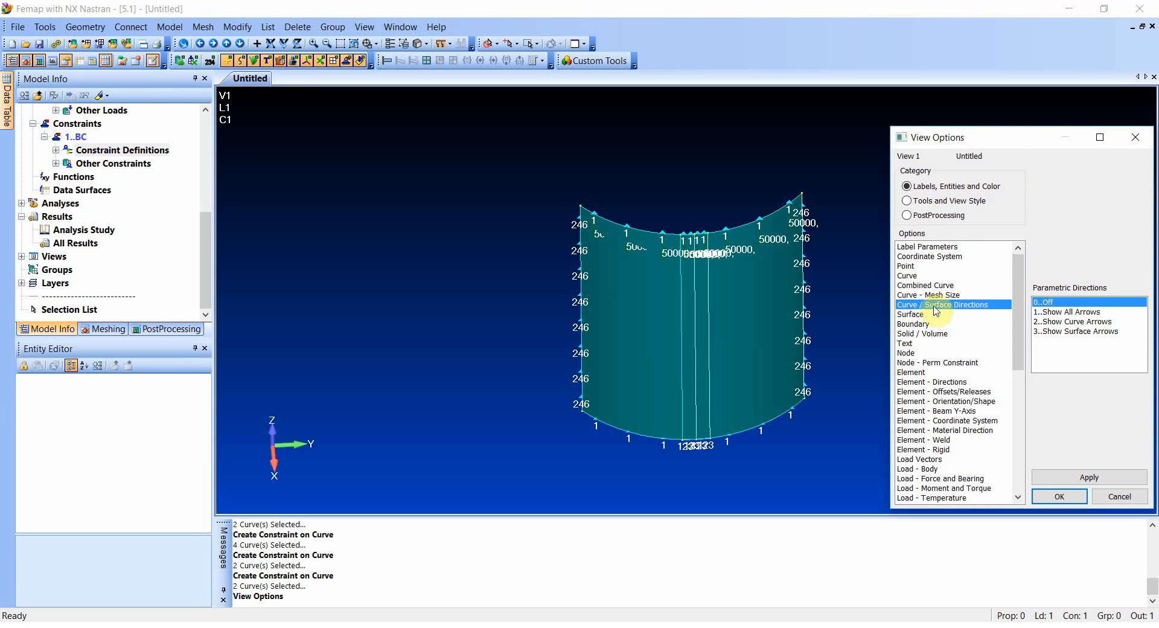
pyautogui.click(1065, 332)
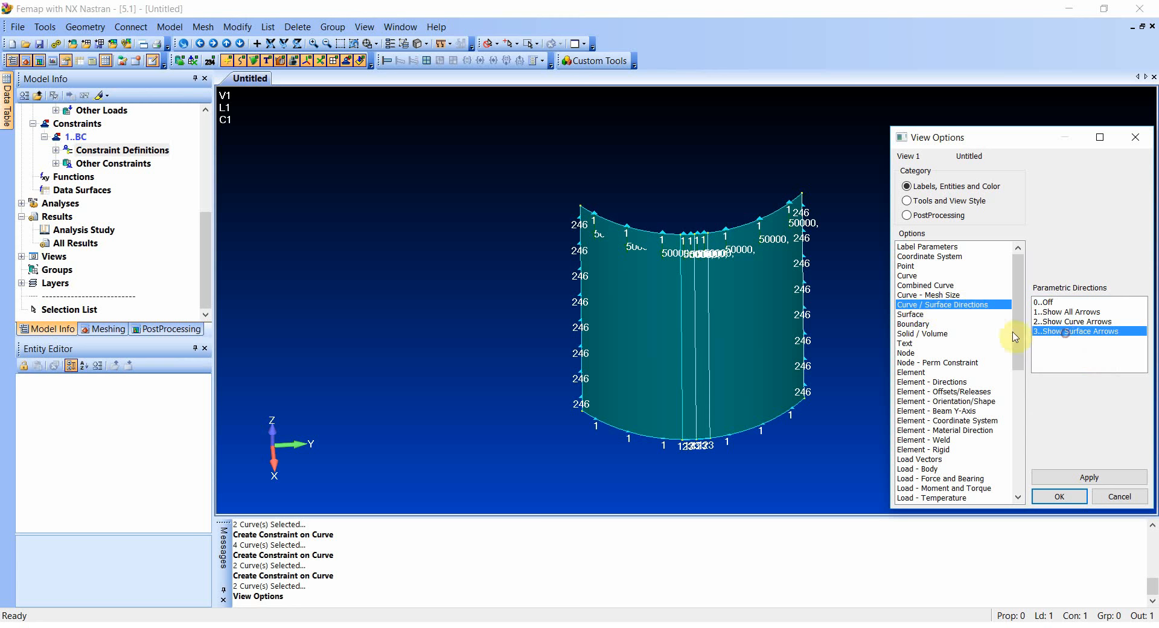
pyautogui.click(1080, 478)
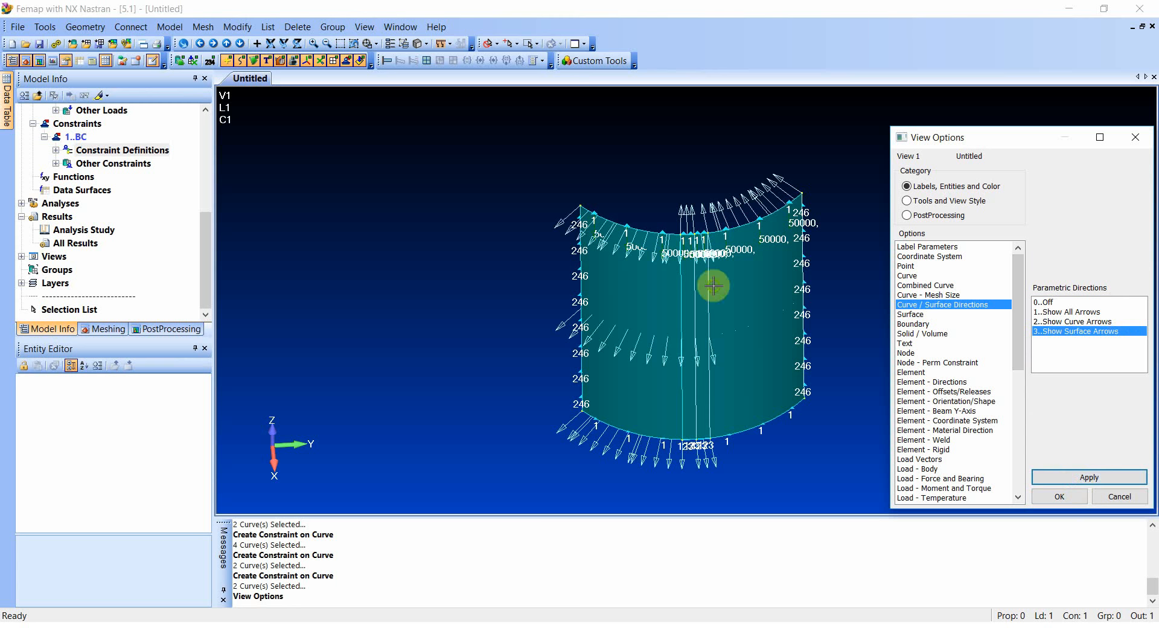
pyautogui.moveTo(714, 285)
pyautogui.mouseDown(button='middle')
pyautogui.moveTo(719, 395)
pyautogui.moveTo(704, 305)
pyautogui.mouseUp(button='middle')
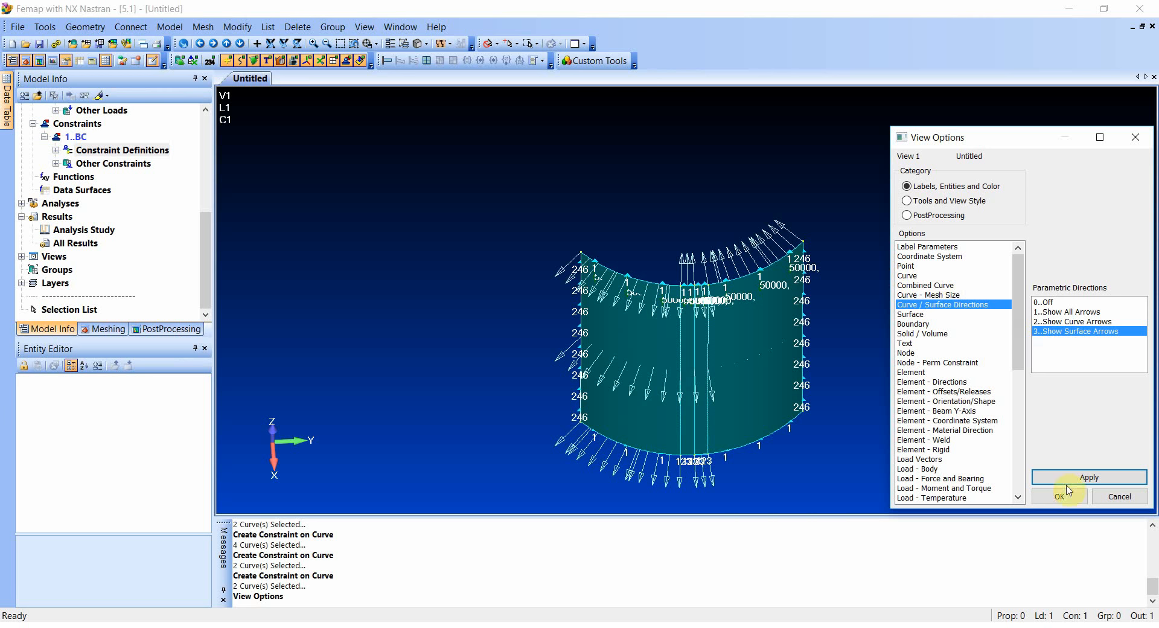
pyautogui.click(1114, 496)
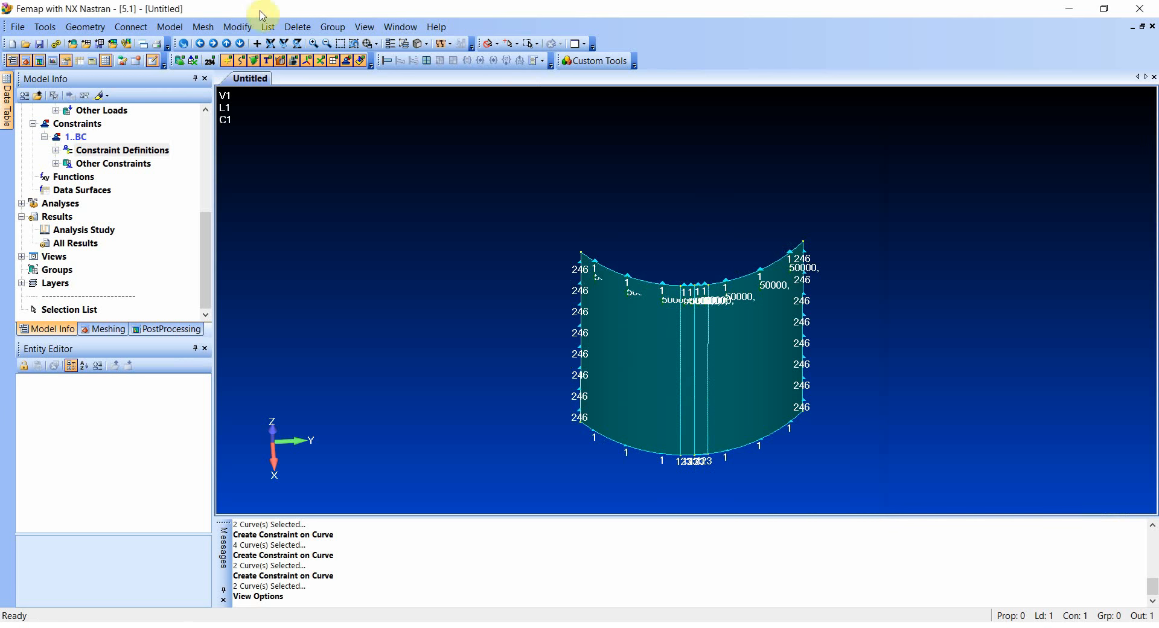
# - Reverse the surface normals of the left narrow middle strip and the wide right-hand panel of the shell
pyautogui.click(238, 28)
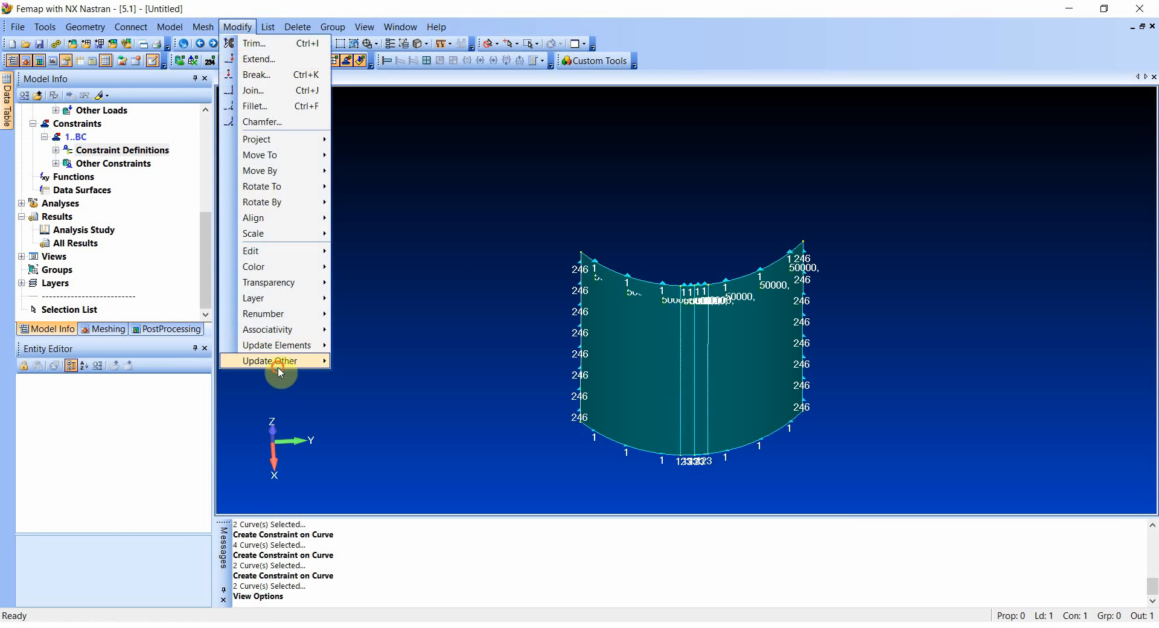
pyautogui.moveTo(277, 360)
pyautogui.click(391, 432)
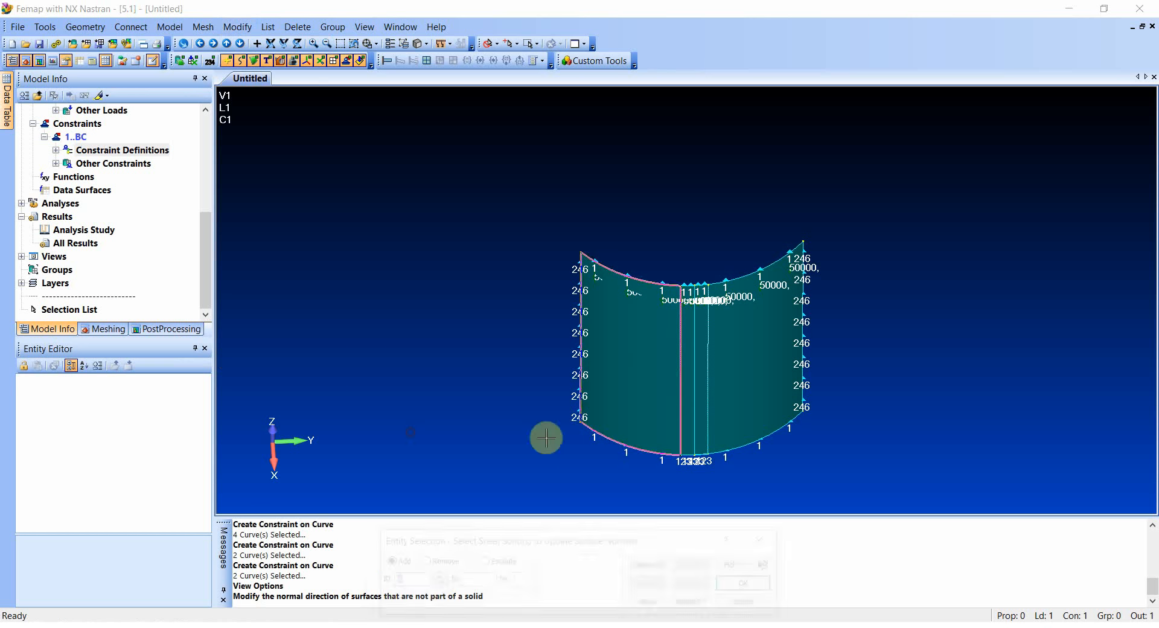
pyautogui.click(695, 383)
pyautogui.click(761, 371)
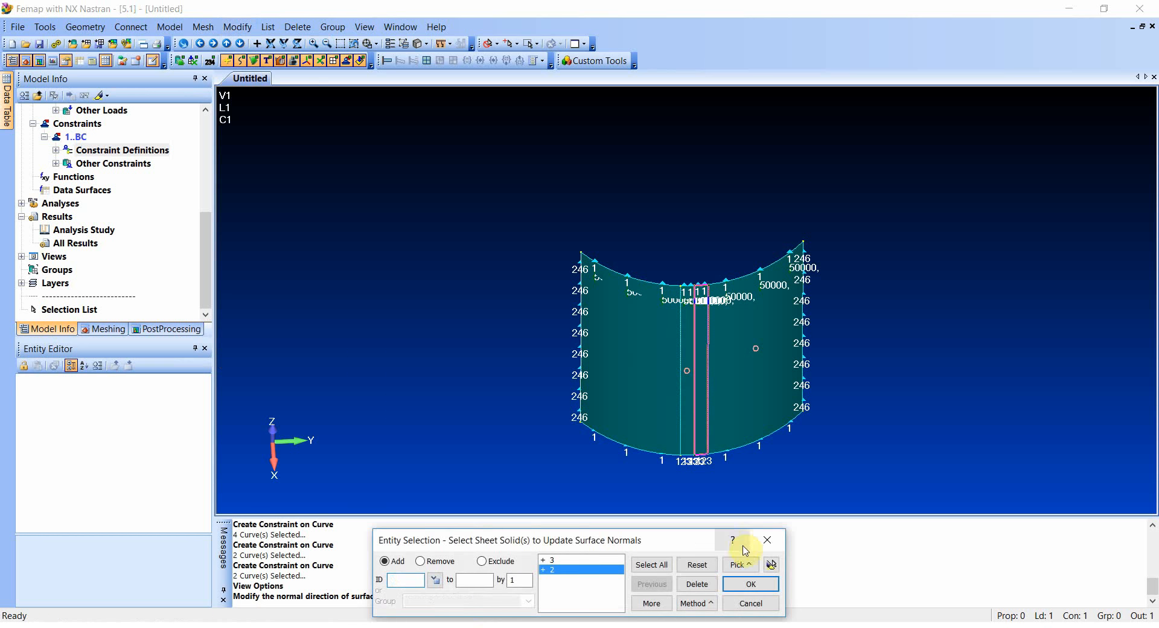
pyautogui.click(749, 584)
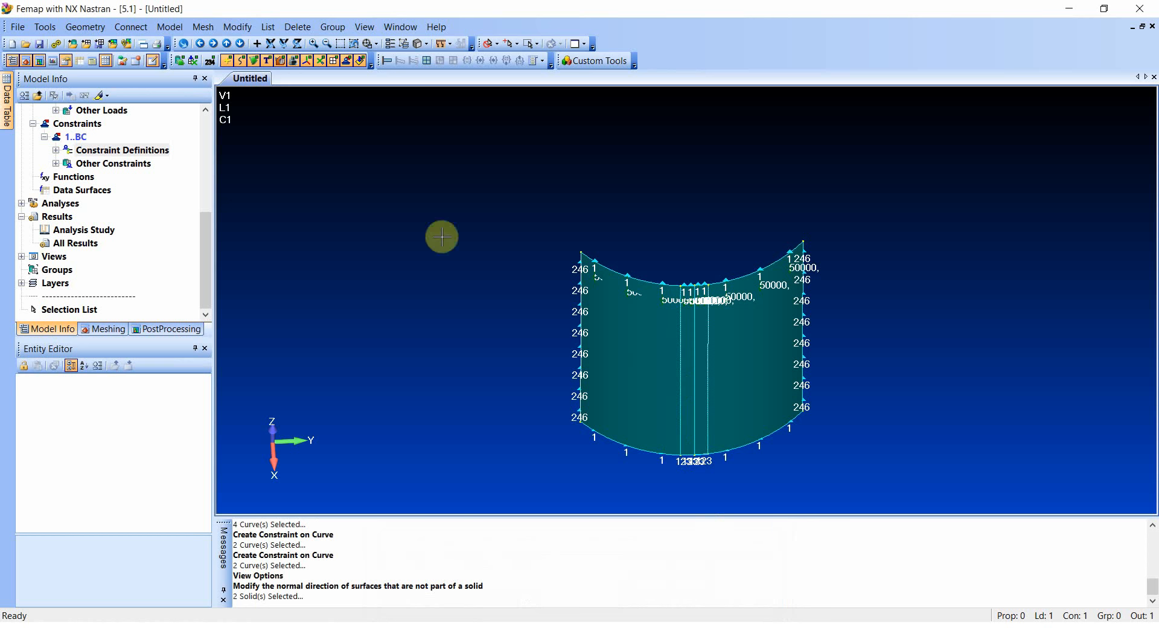
# - Rebuild the model database
pyautogui.click(18, 27)
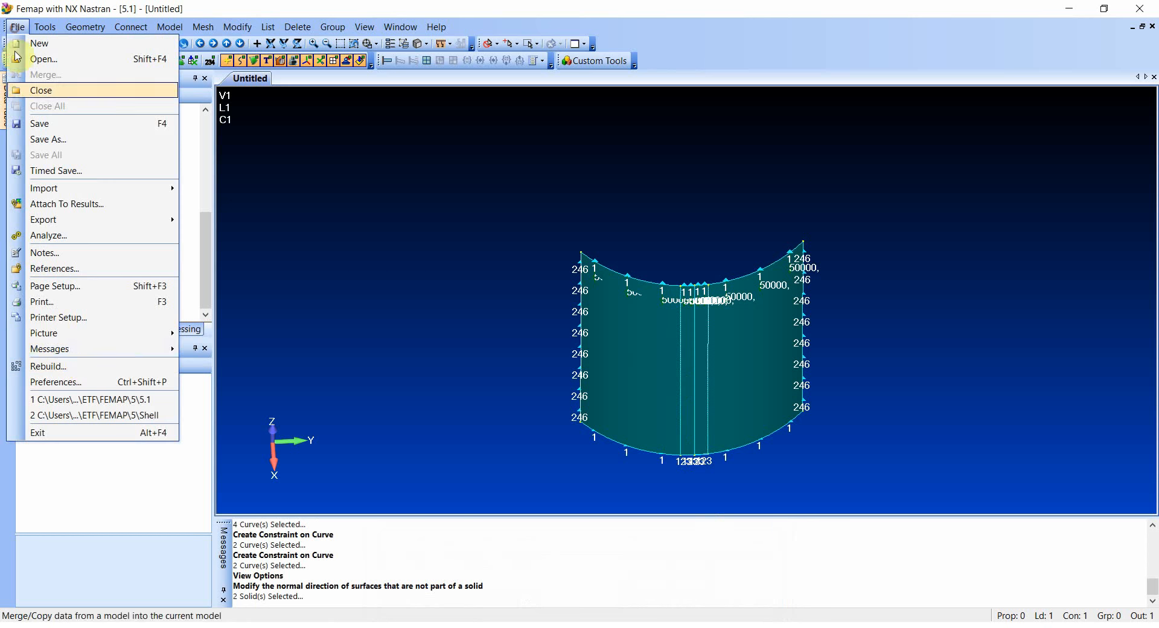
pyautogui.click(52, 366)
pyautogui.click(519, 342)
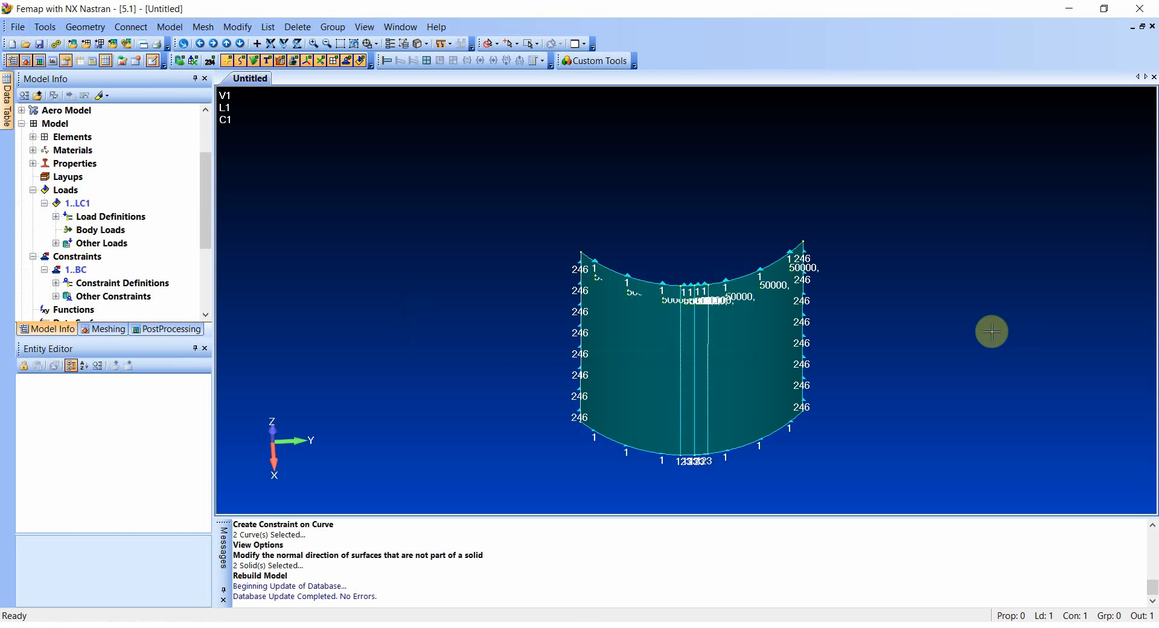
# - Preview the surface arrows again to check that all normals point the same way, without keeping the display setting
pyautogui.press('F6')
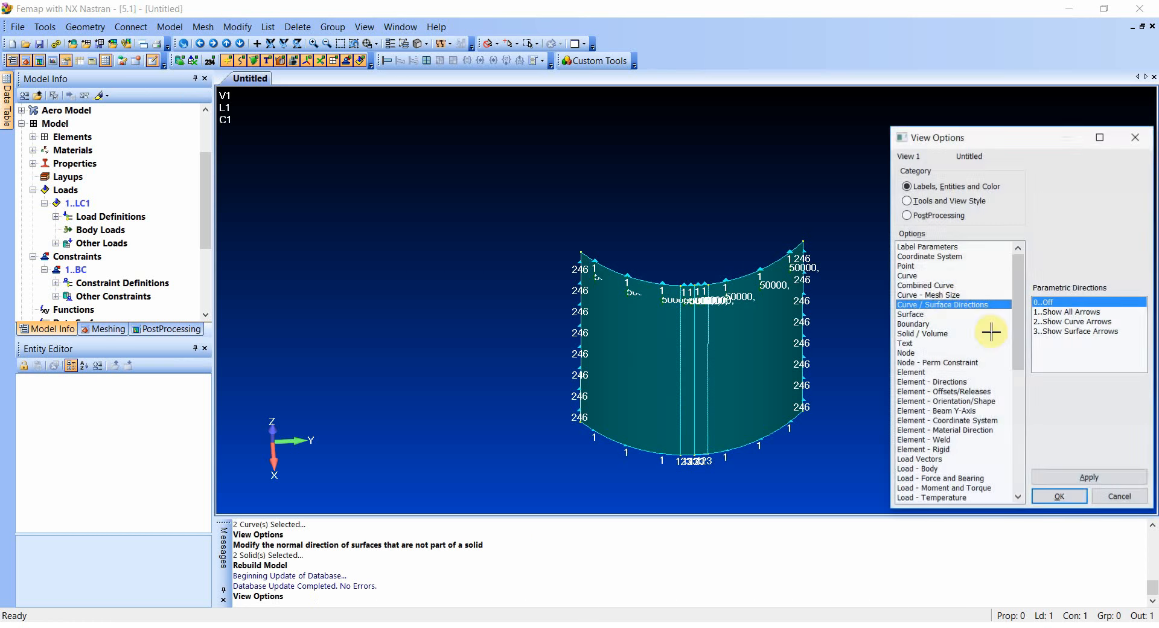
pyautogui.click(1060, 331)
pyautogui.click(1087, 477)
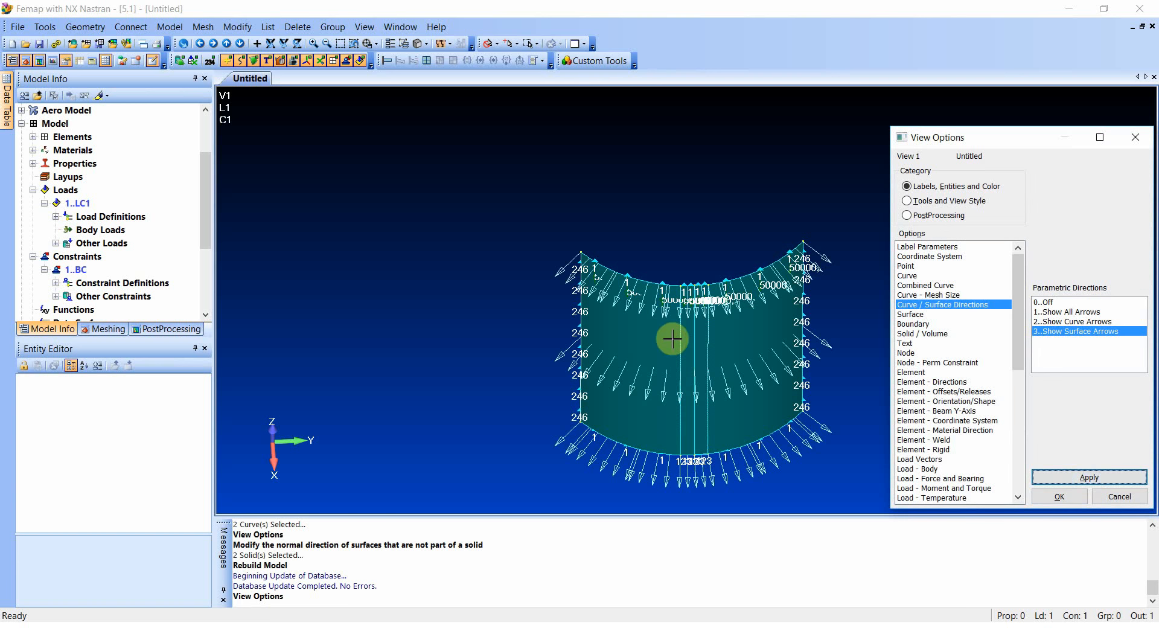
pyautogui.moveTo(712, 202); pyautogui.dragTo(735, 274)
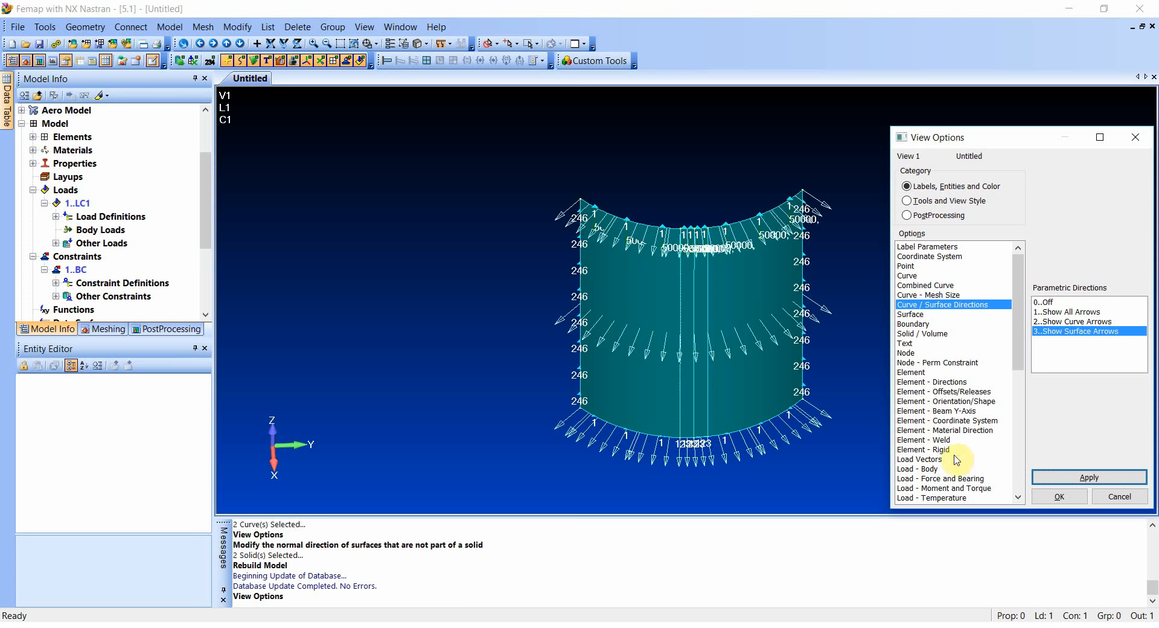
pyautogui.click(1118, 494)
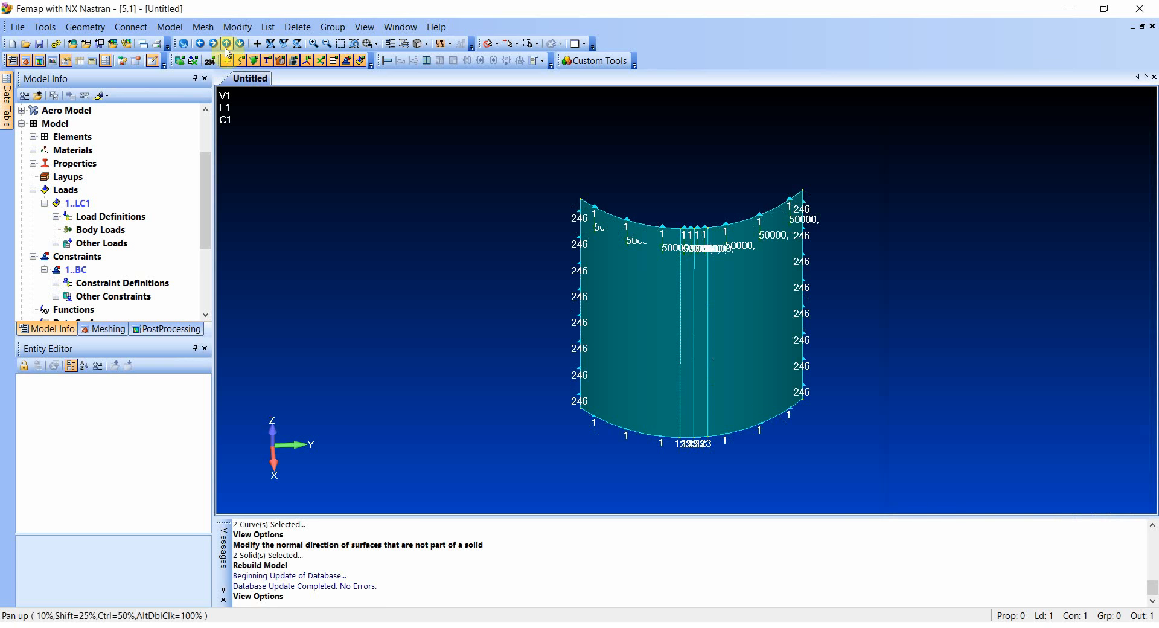
# - Mesh all four surfaces of the shell
pyautogui.click(202, 27)
pyautogui.moveTo(252, 64)
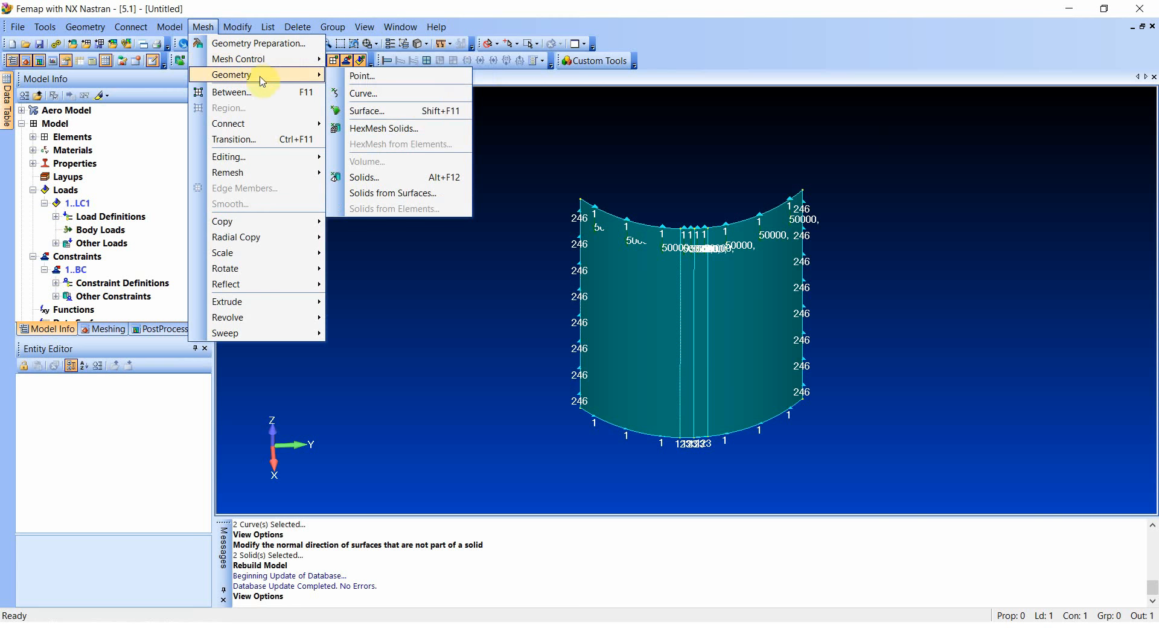
pyautogui.click(422, 109)
pyautogui.click(650, 563)
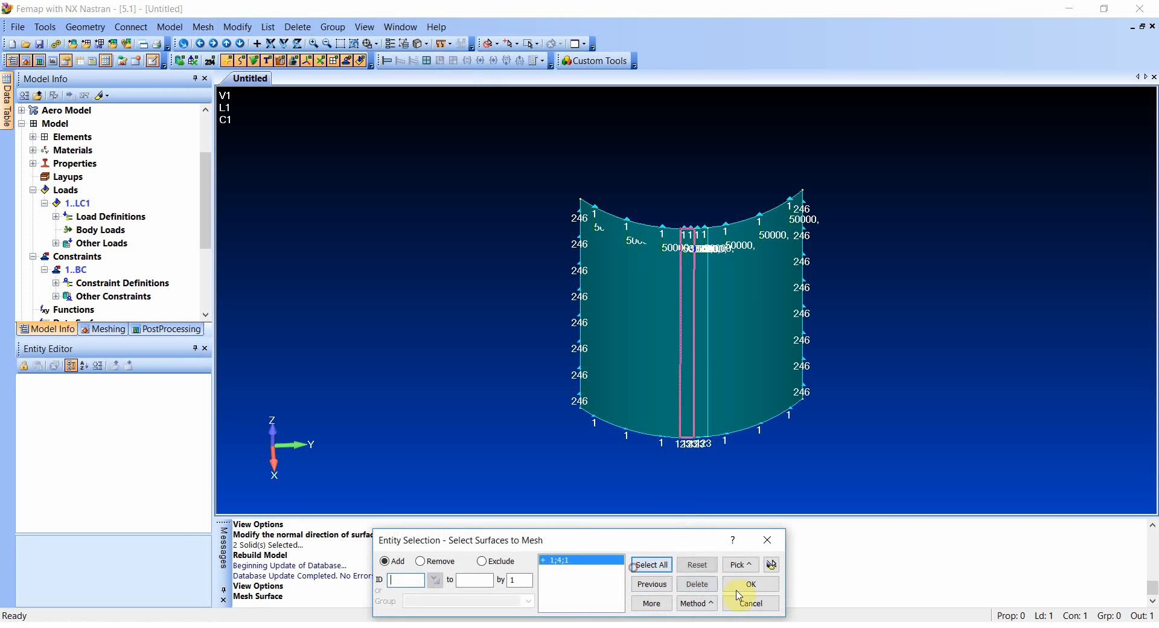
pyautogui.click(746, 584)
pyautogui.click(668, 601)
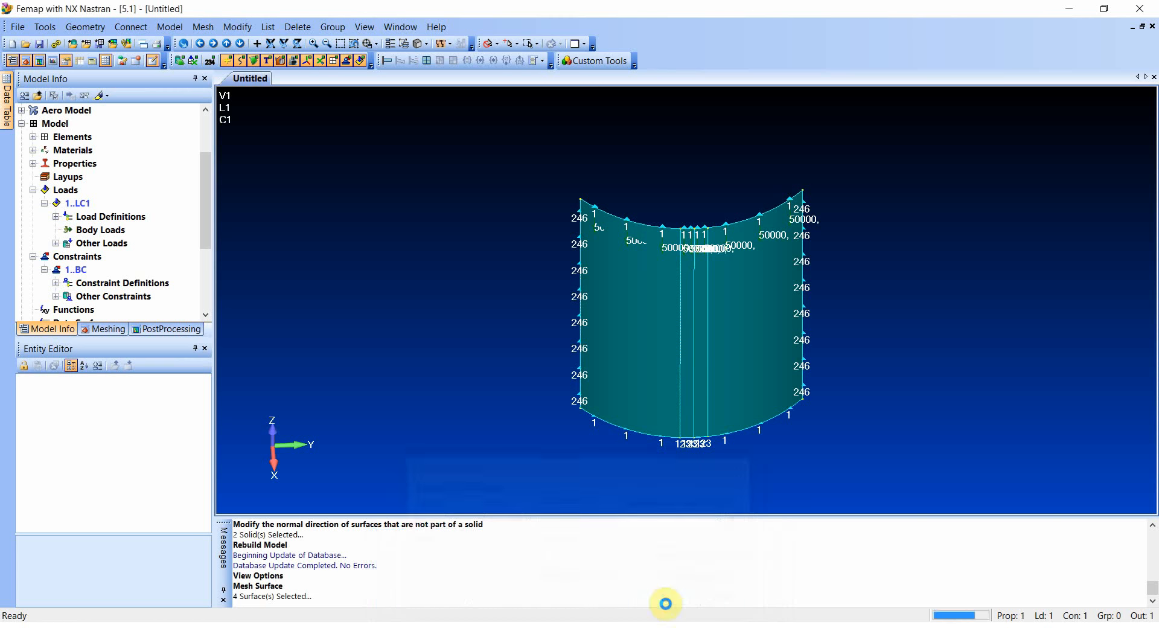
# - Hide the geometry, nodes, constraints and loads so that only the shell's element mesh is displayed
pyautogui.click(241, 63)
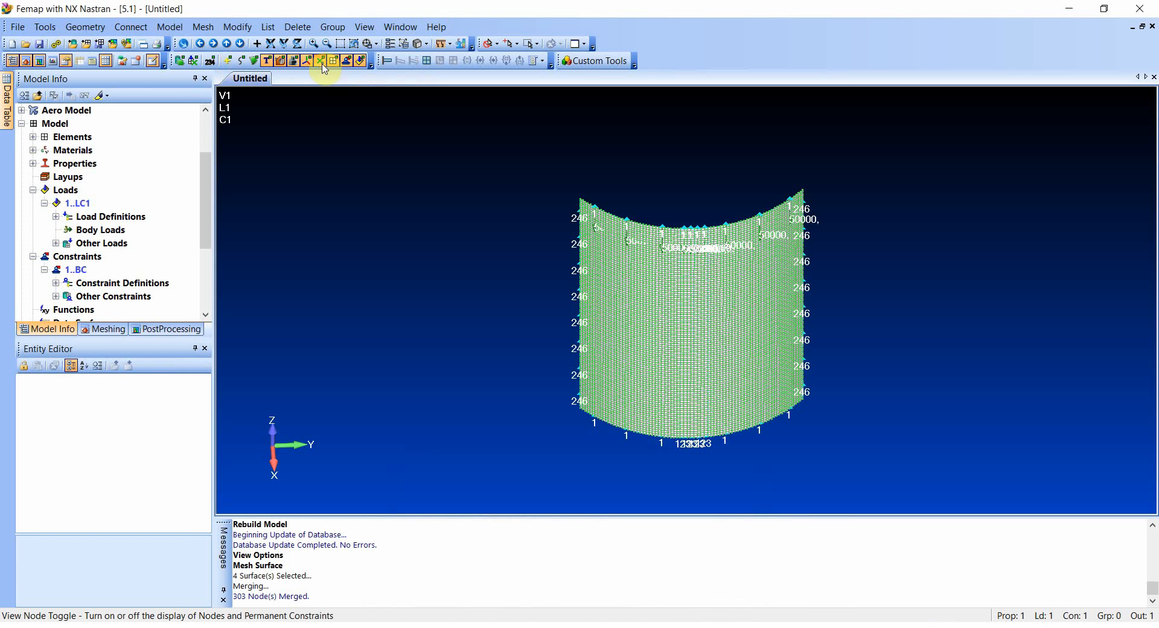
pyautogui.click(350, 66)
pyautogui.click(361, 60)
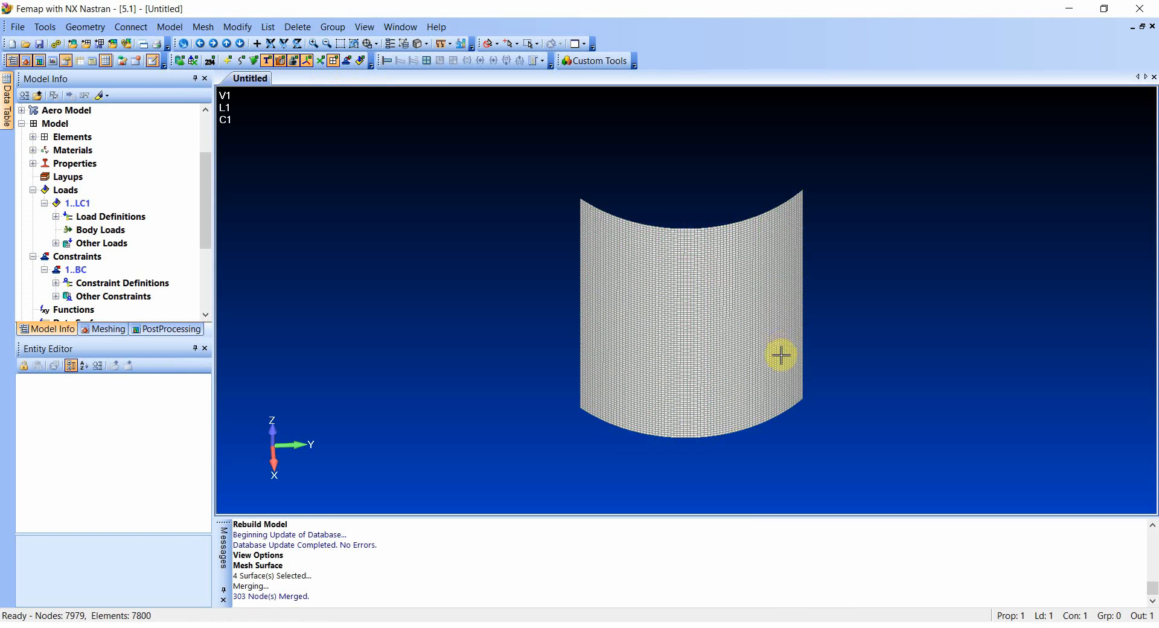
pyautogui.moveTo(781, 354); pyautogui.dragTo(779, 290, button='middle')
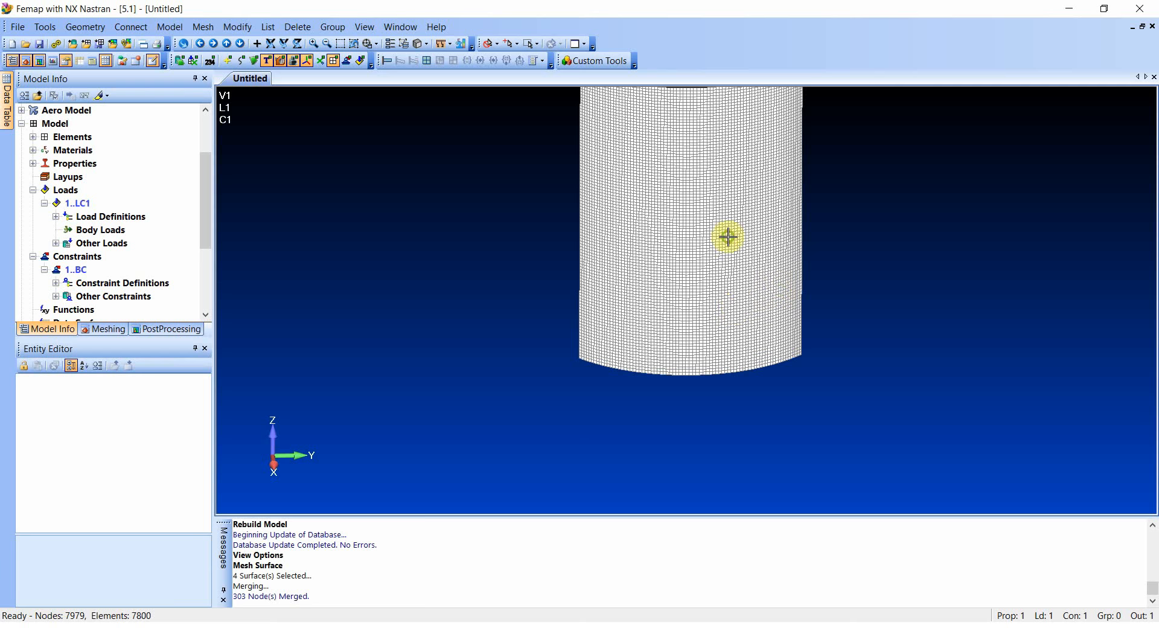
# - Delete the existing analysis set LA from the model's analyses
pyautogui.moveTo(727, 235); pyautogui.dragTo(695, 349, button='middle')
pyautogui.scroll(2, 694, 338)
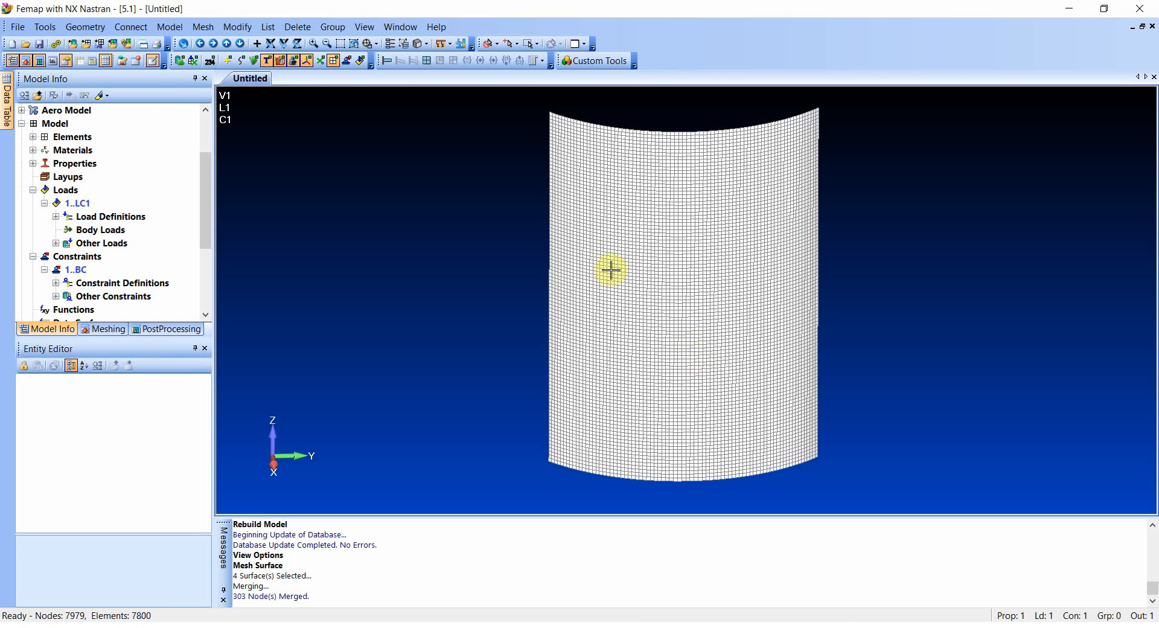
pyautogui.click(33, 190)
pyautogui.click(33, 203)
pyautogui.click(22, 257)
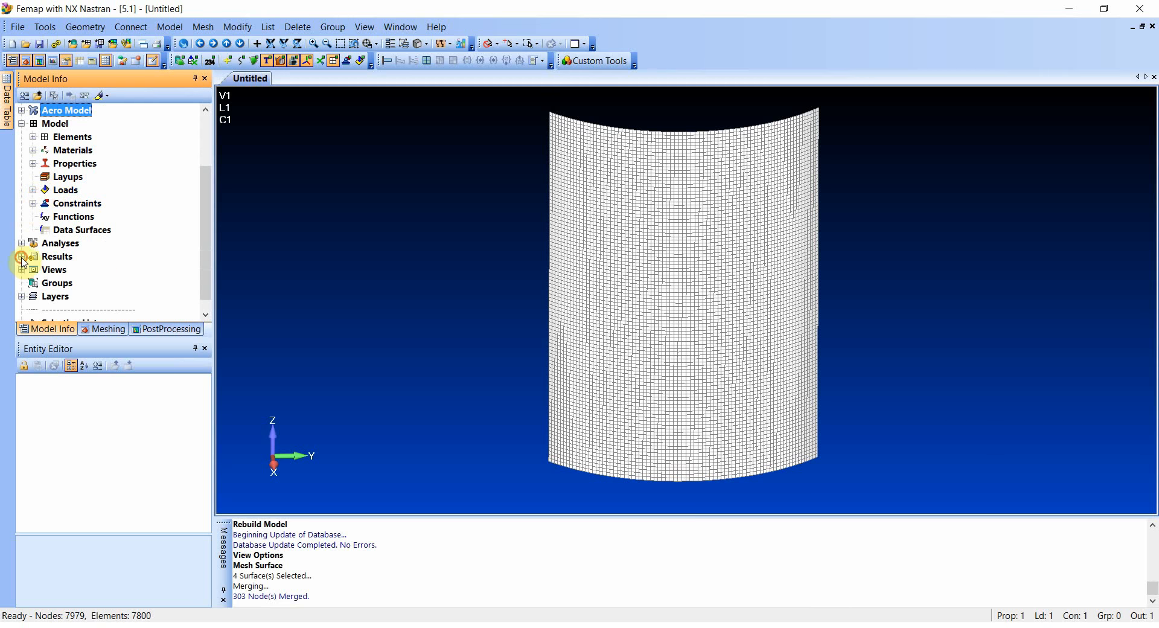
pyautogui.rightClick(62, 245)
pyautogui.click(100, 248)
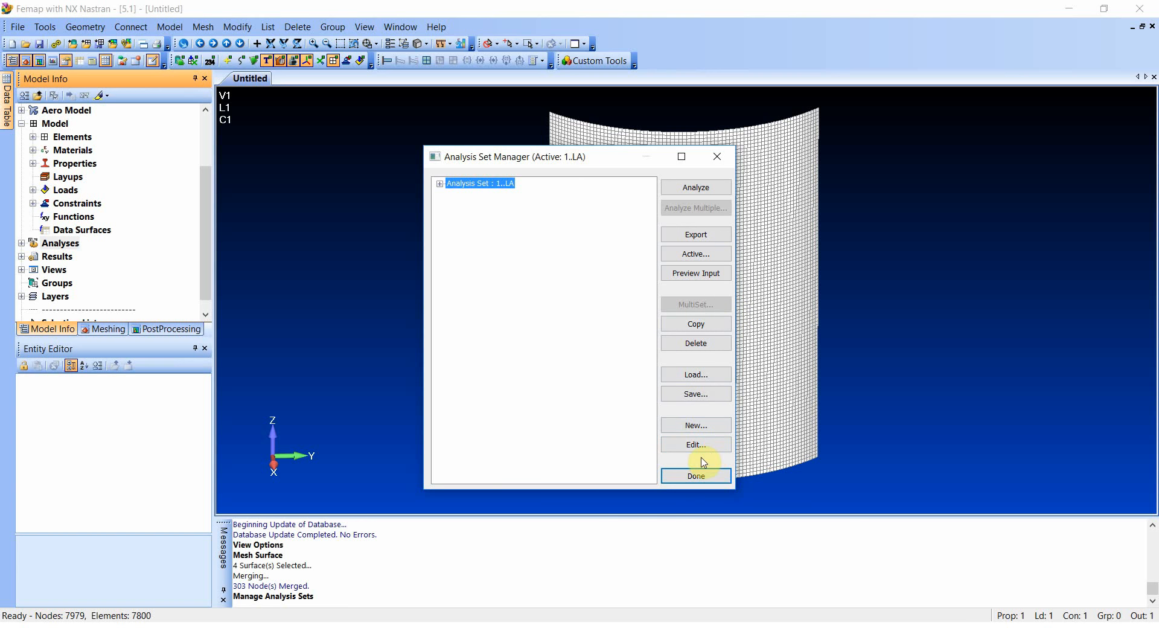
pyautogui.click(702, 353)
pyautogui.click(475, 348)
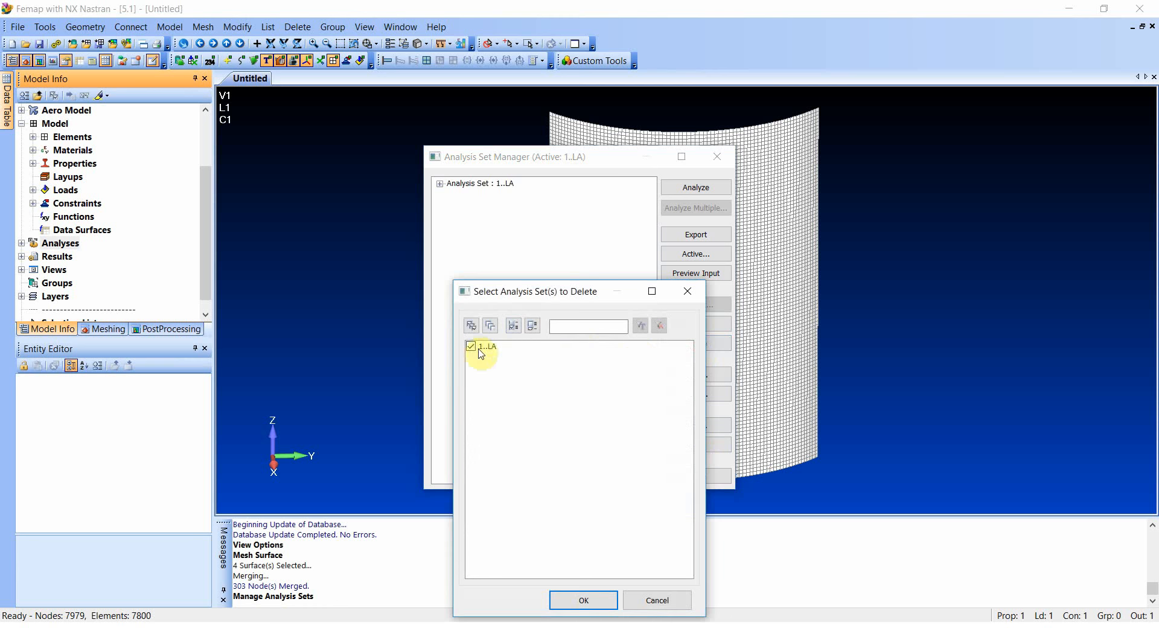
pyautogui.click(584, 600)
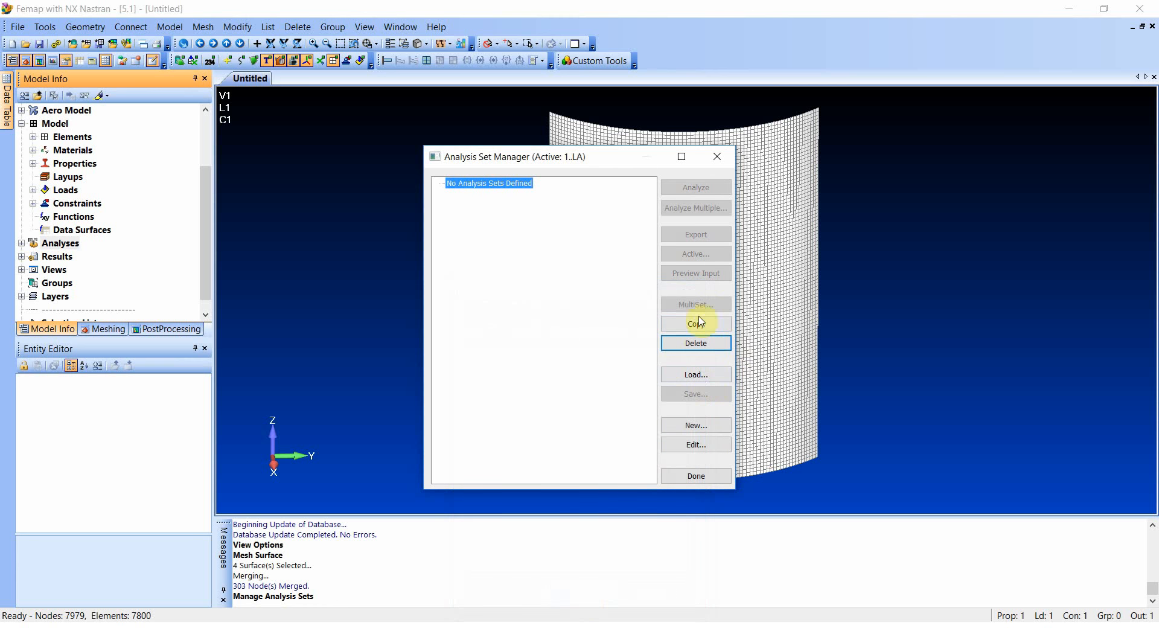
# - Create an NX Nastran static analysis set titled LA and run the analysis
pyautogui.click(691, 427)
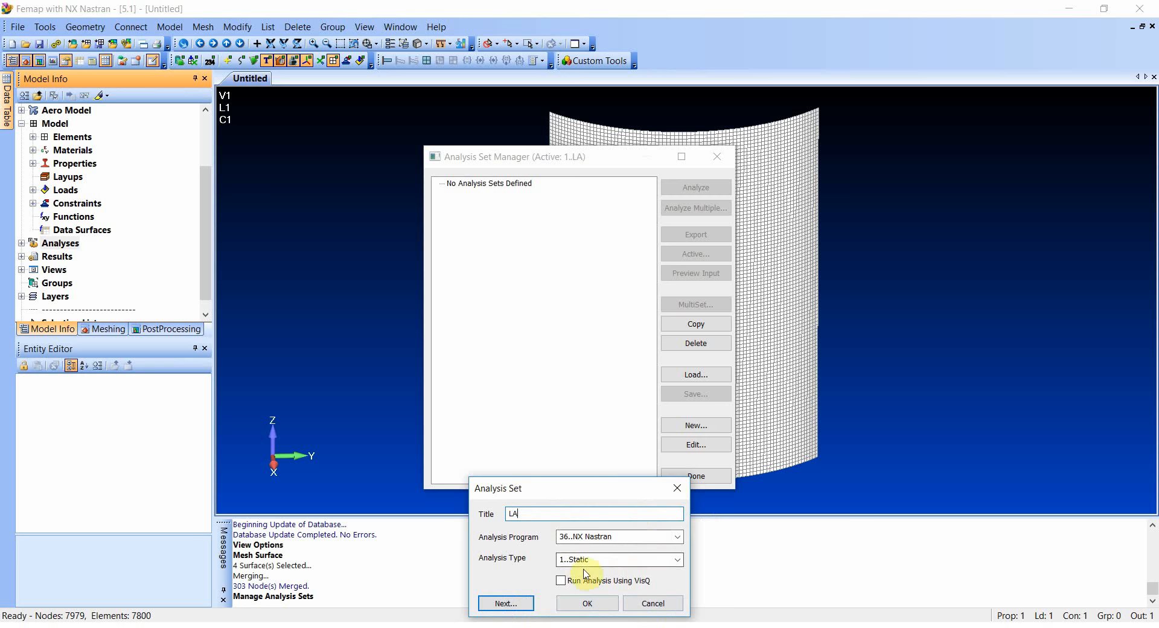
pyautogui.click(587, 603)
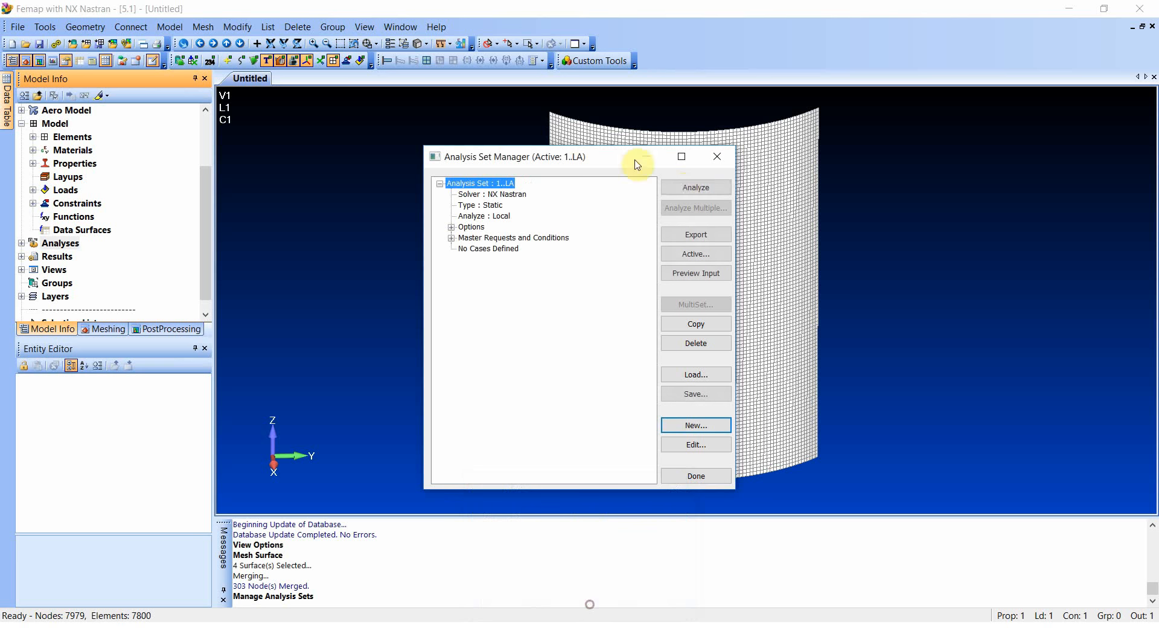
pyautogui.click(682, 187)
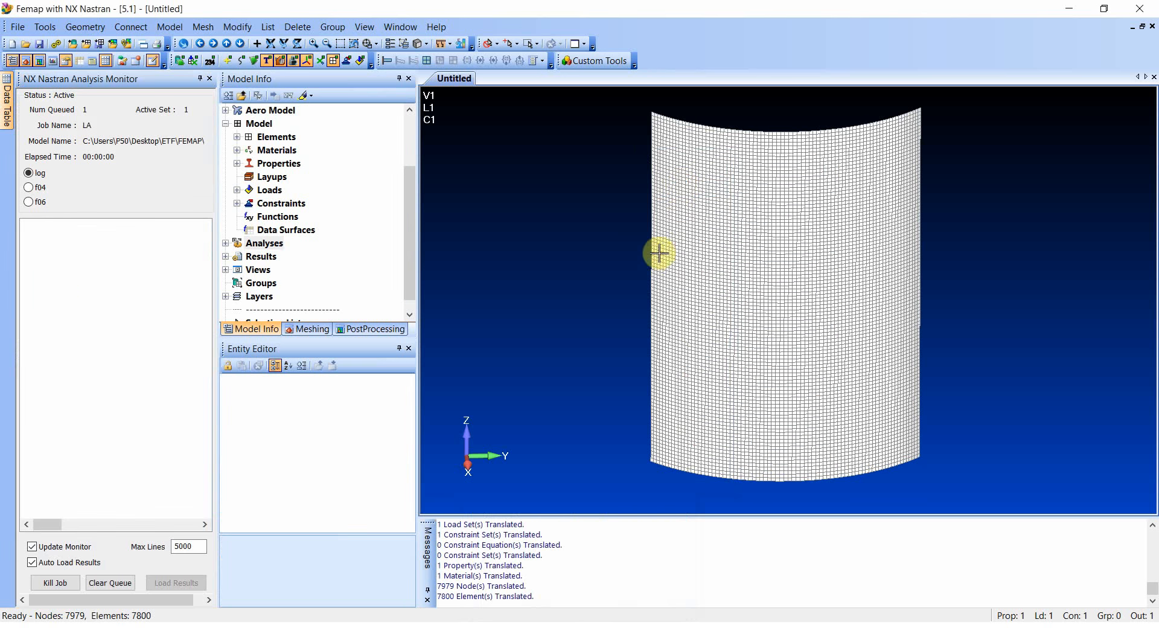
# - Activate the LA study's NX NASTRAN Case 1 output and display the deformed shell with Plate Top VonMises Stress contours
pyautogui.click(227, 256)
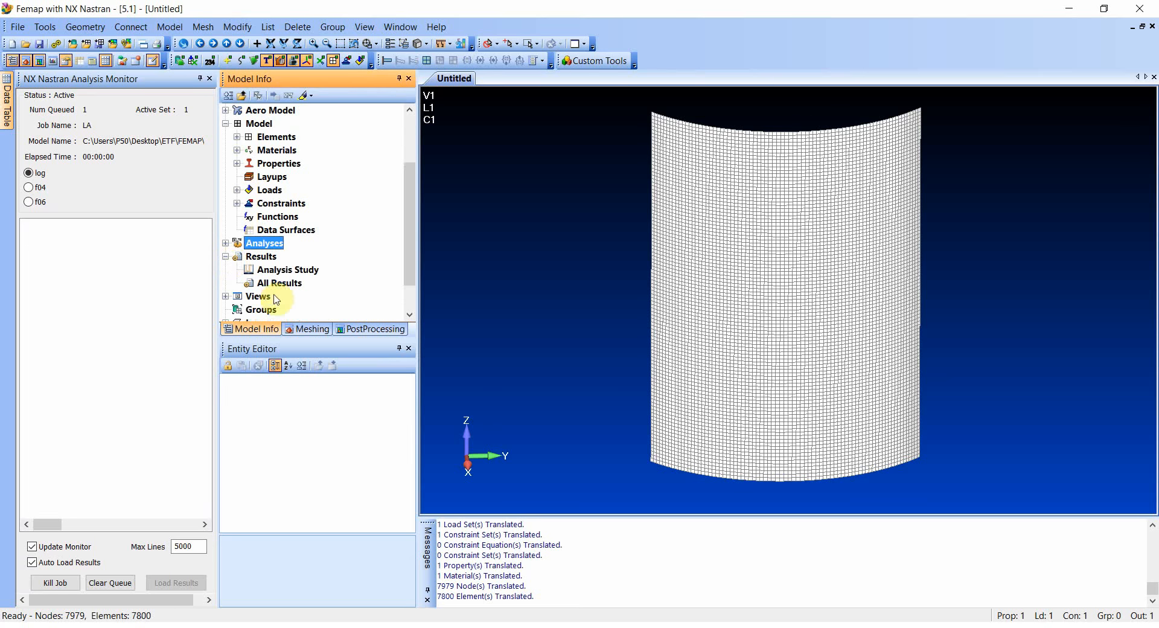
pyautogui.click(237, 270)
pyautogui.click(247, 283)
pyautogui.doubleClick(294, 295)
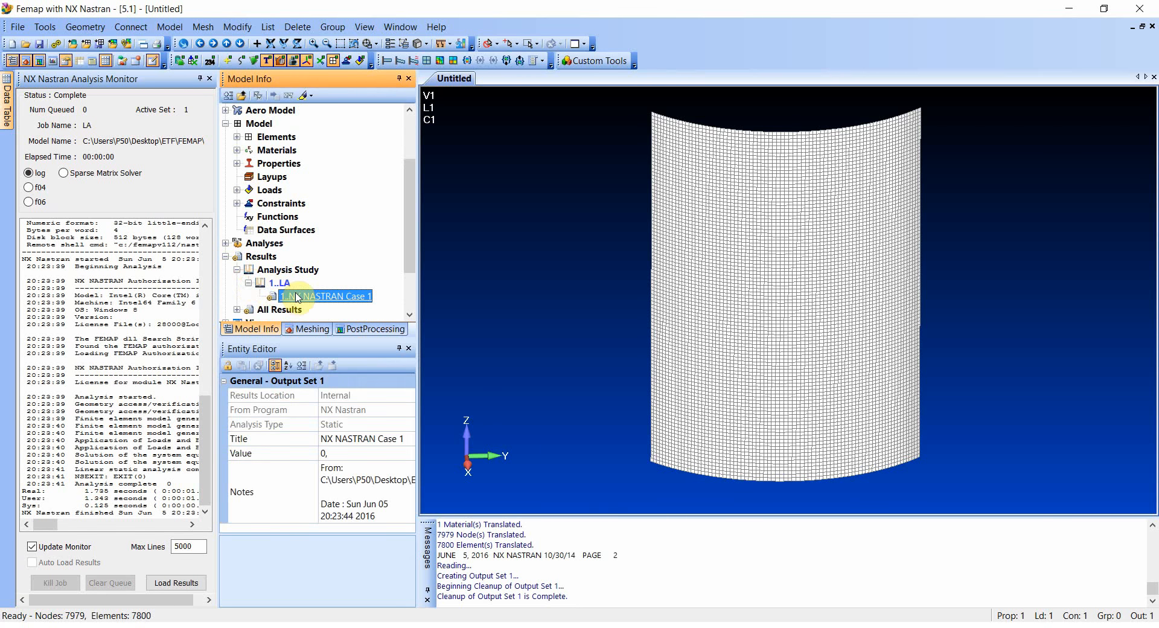
pyautogui.moveTo(835, 365); pyautogui.dragTo(867, 346, button='middle')
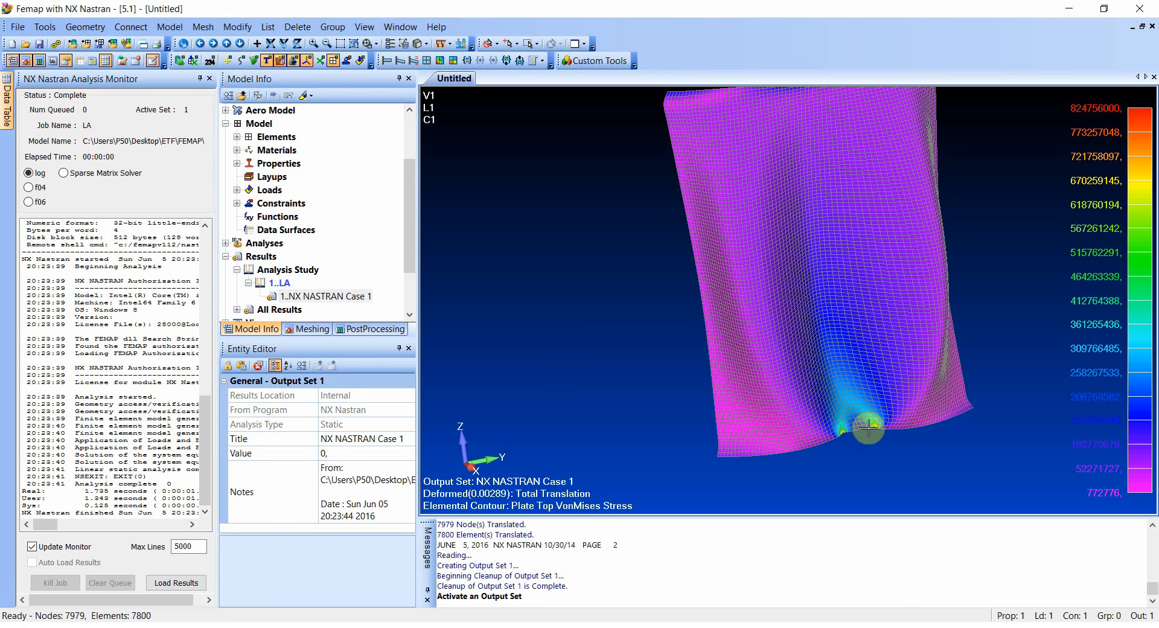
pyautogui.moveTo(870, 430); pyautogui.dragTo(867, 486, button='middle')
pyautogui.moveTo(667, 411); pyautogui.dragTo(624, 388, button='middle')
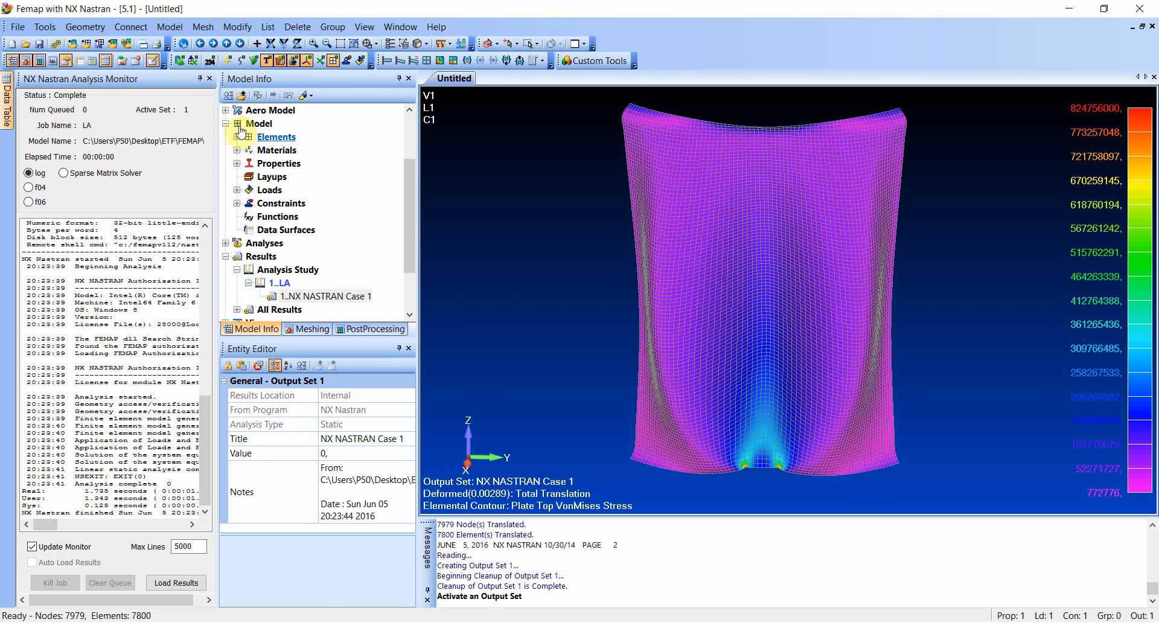
# - Make the Steel material nonlinear plastic with the von Mises yield criterion and an initial yield stress of 235000000
pyautogui.click(237, 270)
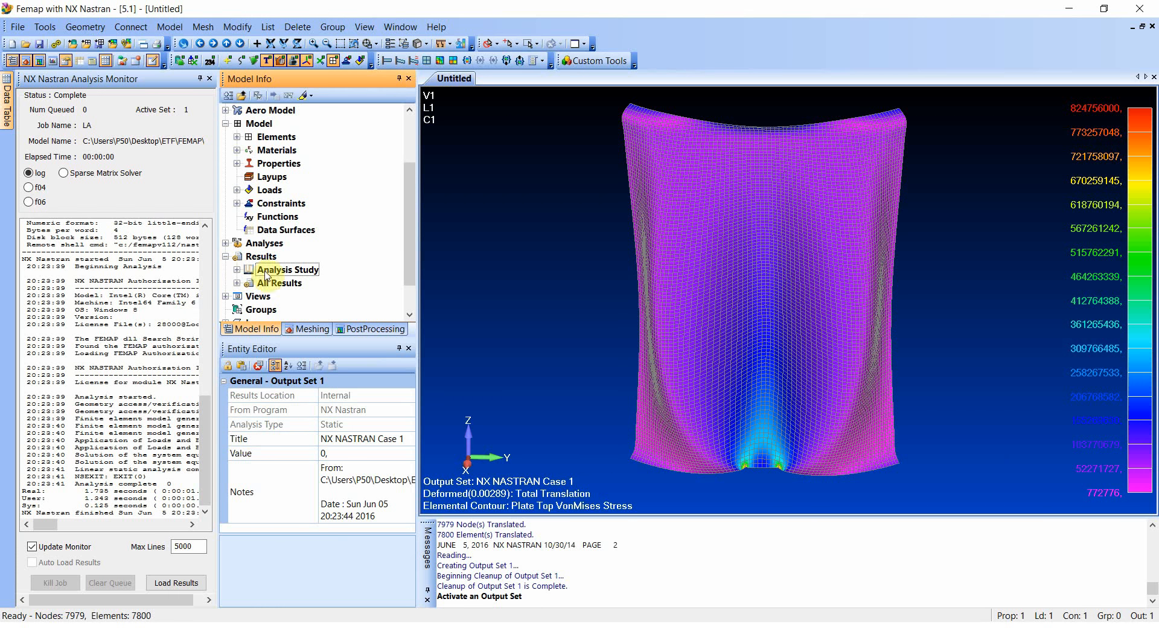
pyautogui.moveTo(414, 252); pyautogui.dragTo(417, 199)
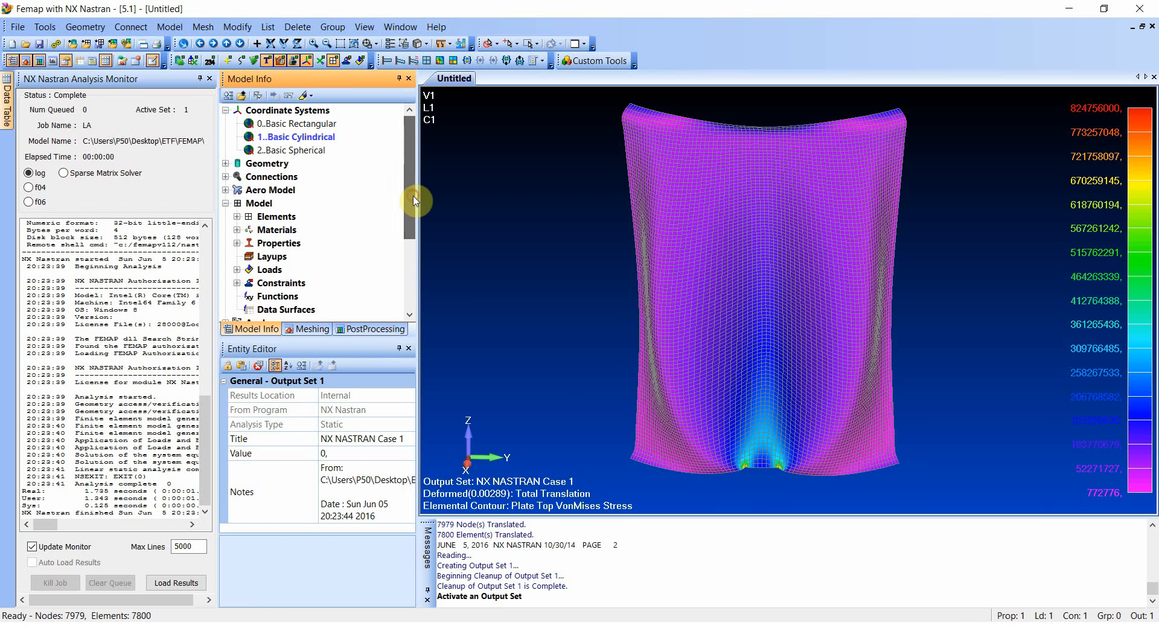
pyautogui.click(236, 243)
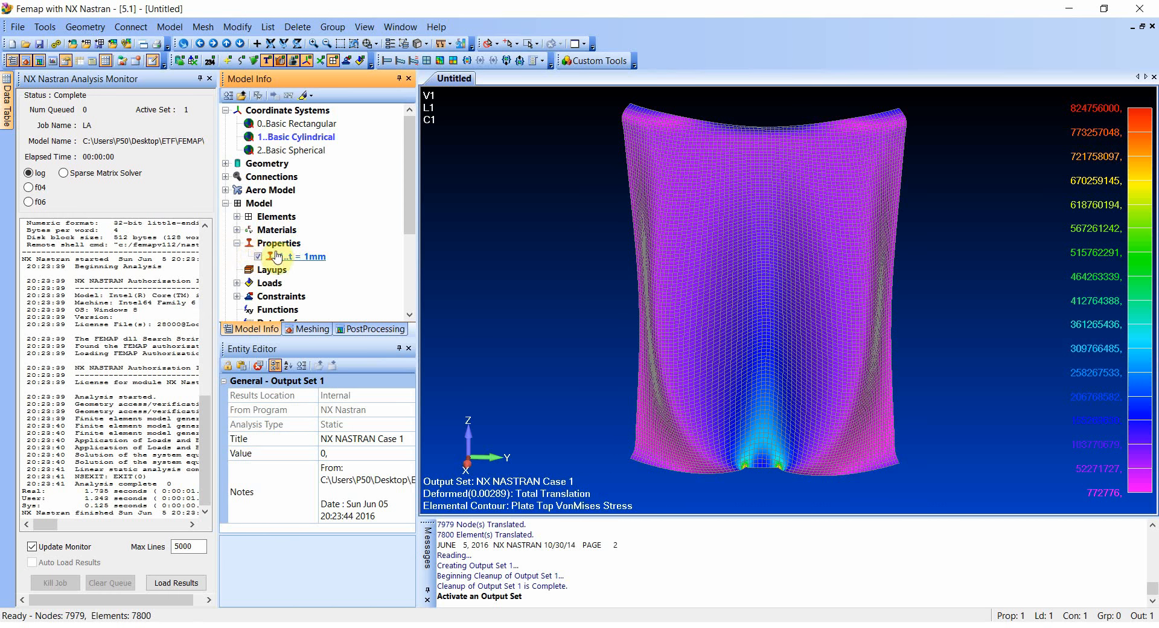
pyautogui.doubleClick(272, 230)
pyautogui.rightClick(291, 242)
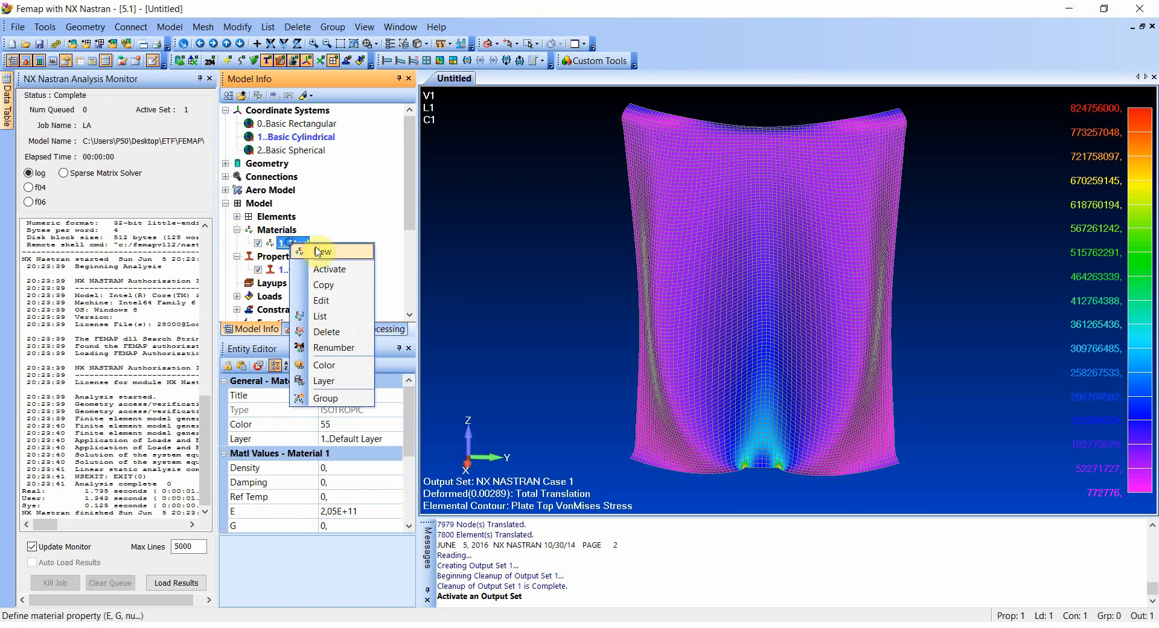
pyautogui.click(335, 301)
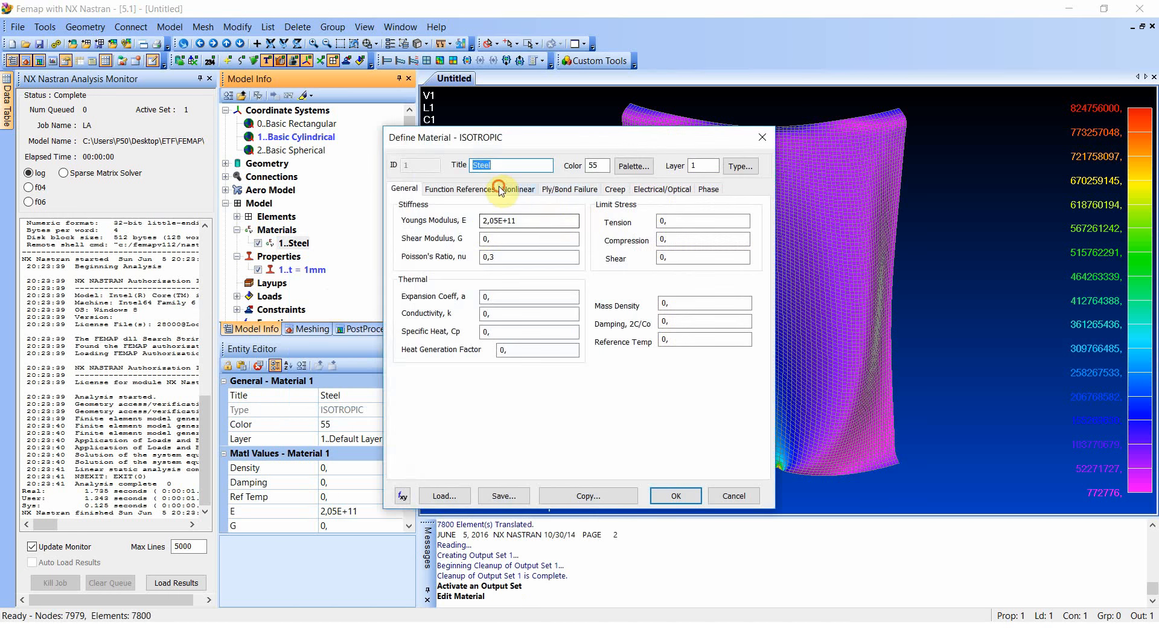
pyautogui.click(518, 189)
pyautogui.click(483, 250)
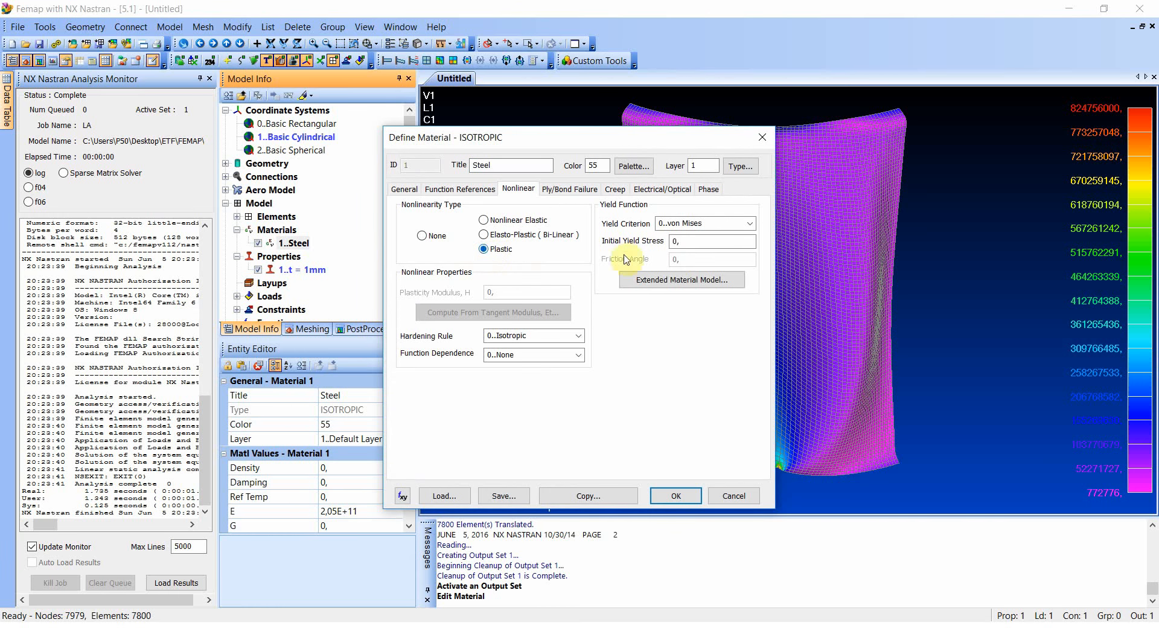
pyautogui.click(706, 241)
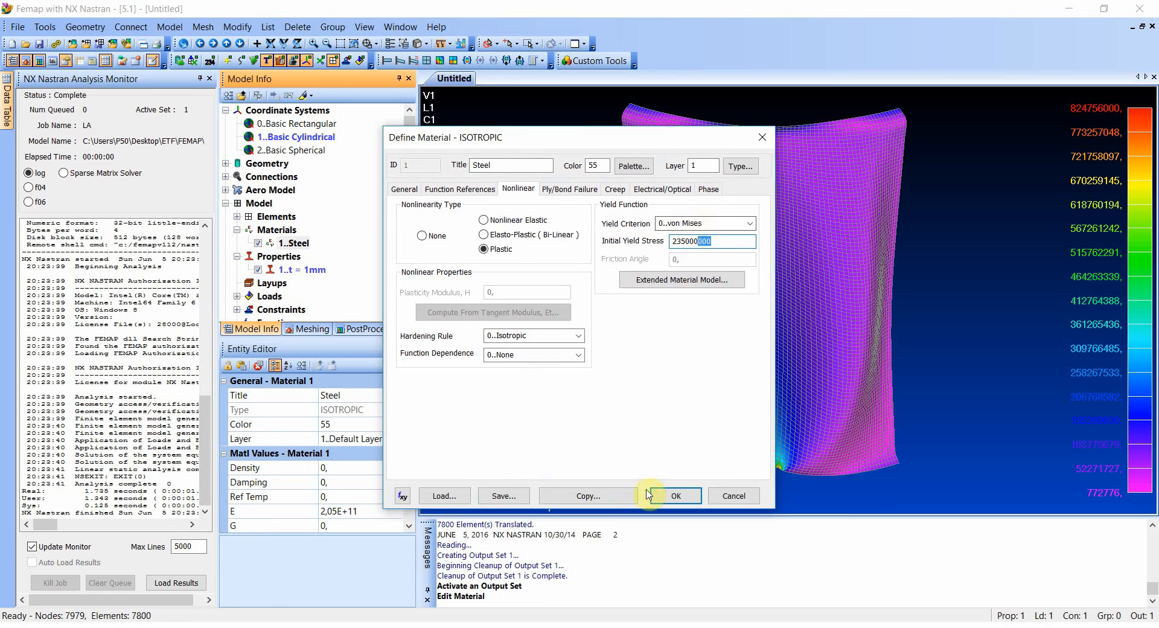
pyautogui.click(675, 496)
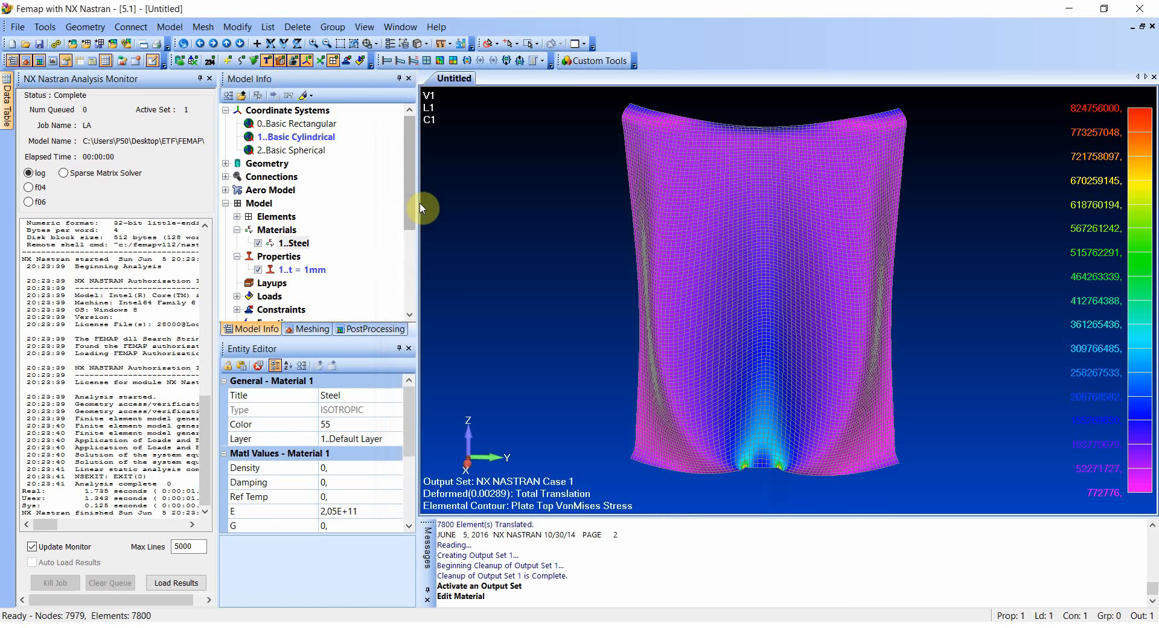
# - Create a second analysis set titled MNA for NX Nastran with the Nonlinear Static analysis type
pyautogui.moveTo(408, 200); pyautogui.dragTo(393, 287)
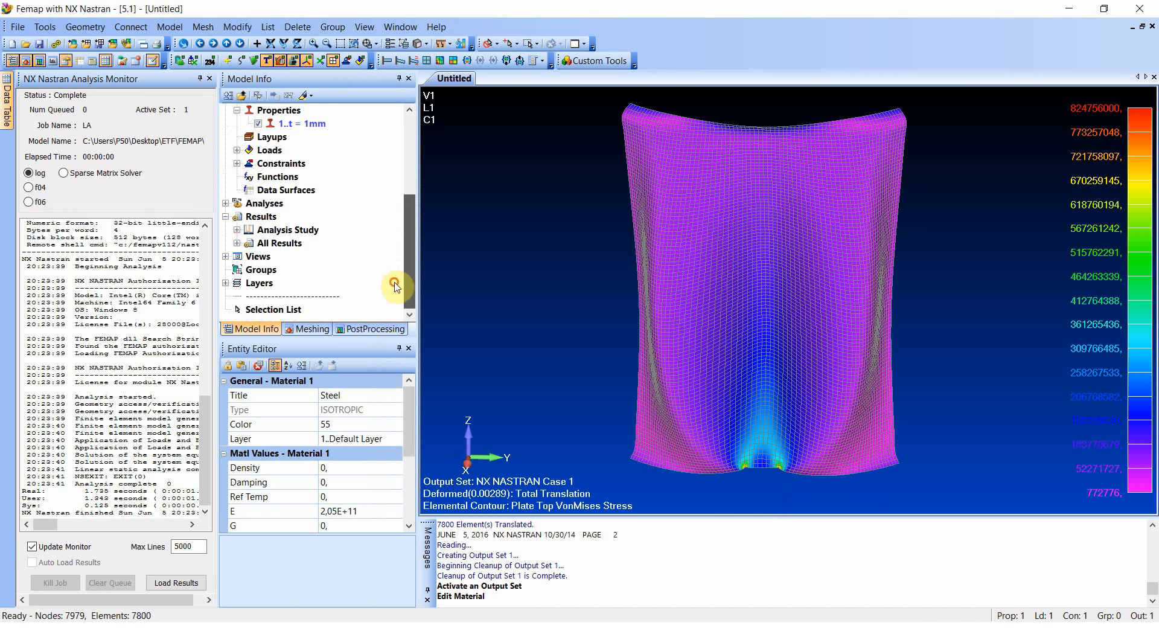
pyautogui.click(225, 203)
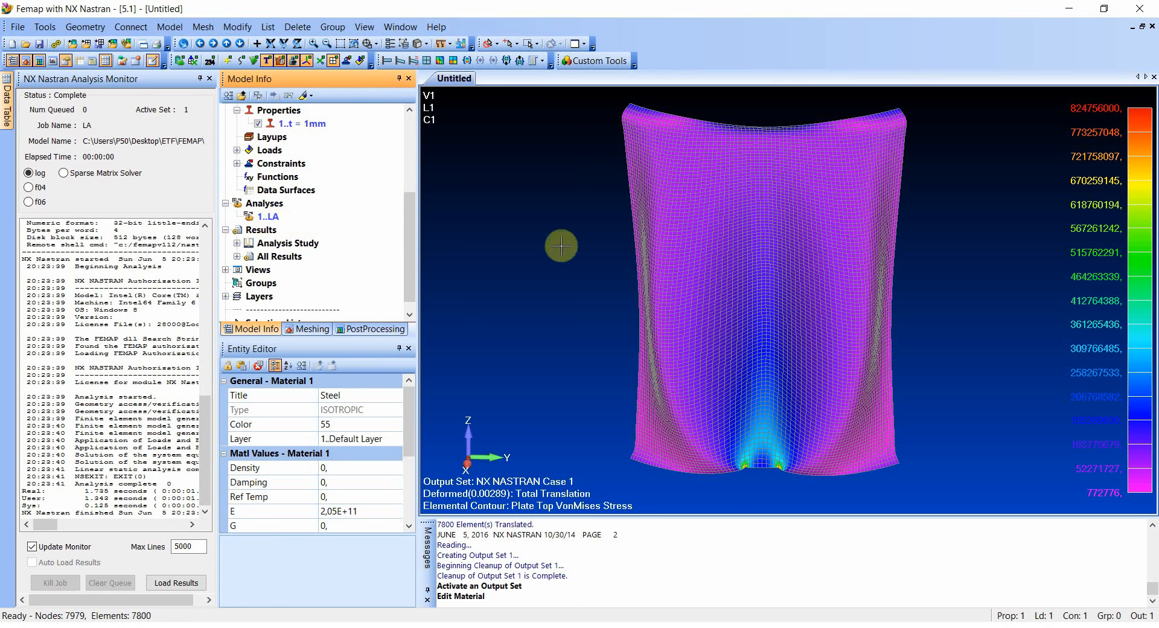
pyautogui.rightClick(265, 204)
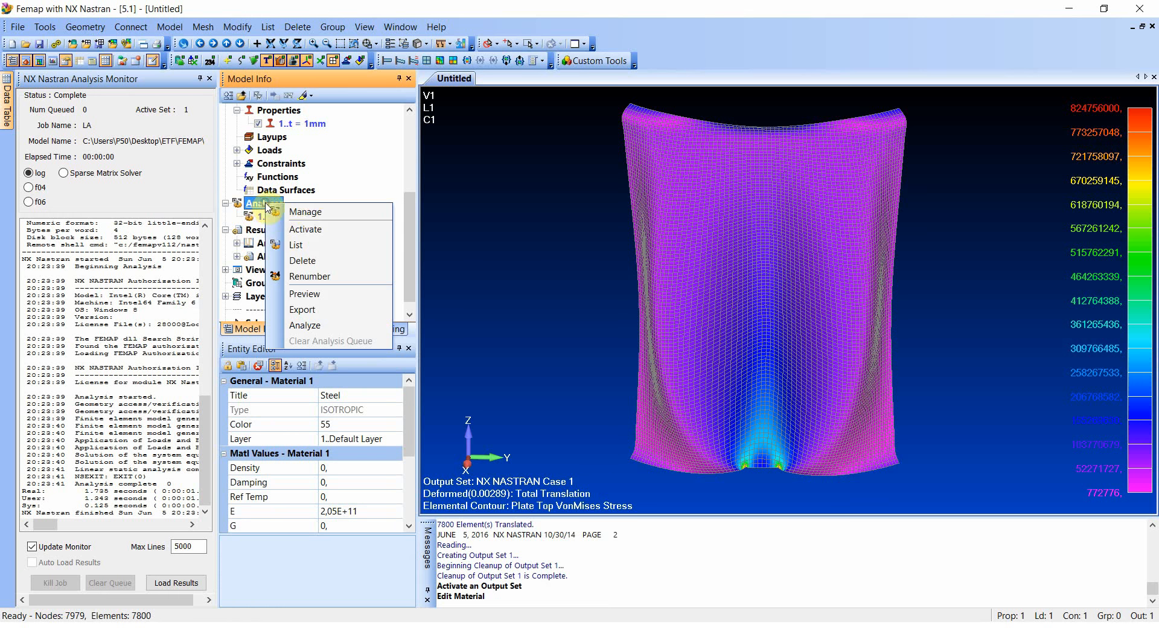
pyautogui.click(306, 213)
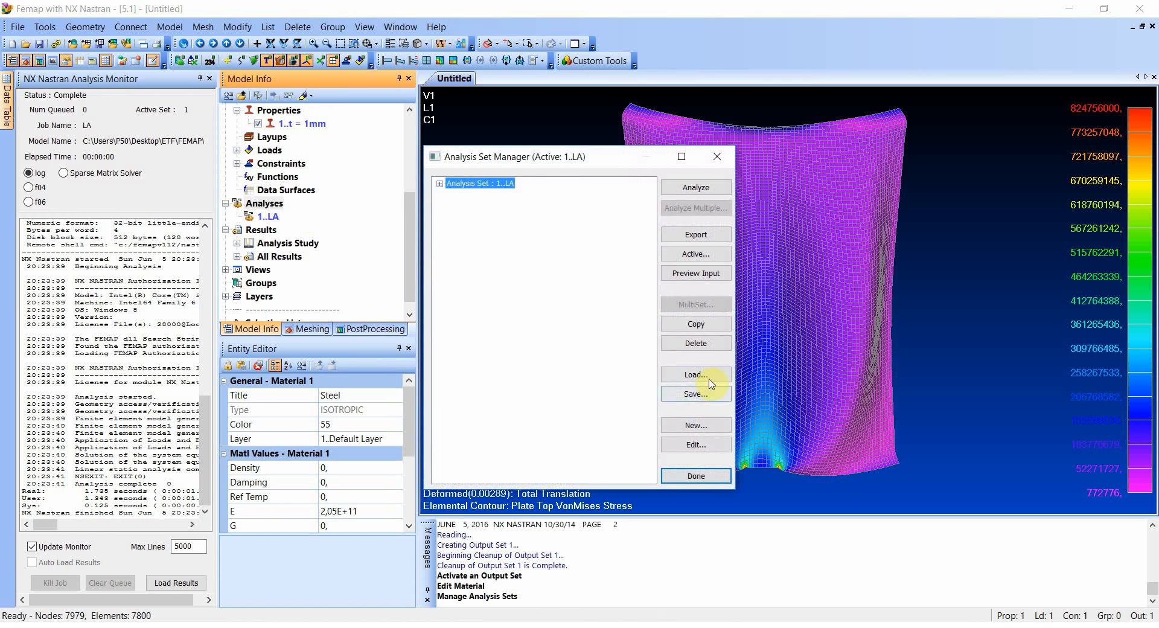
pyautogui.click(695, 425)
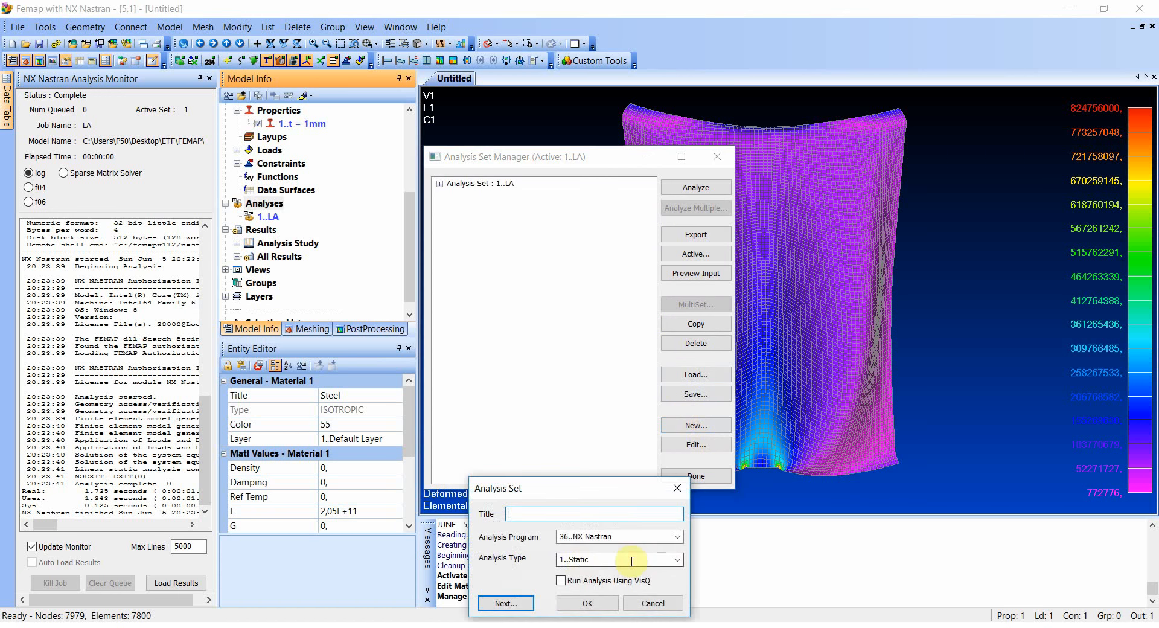
pyautogui.click(669, 560)
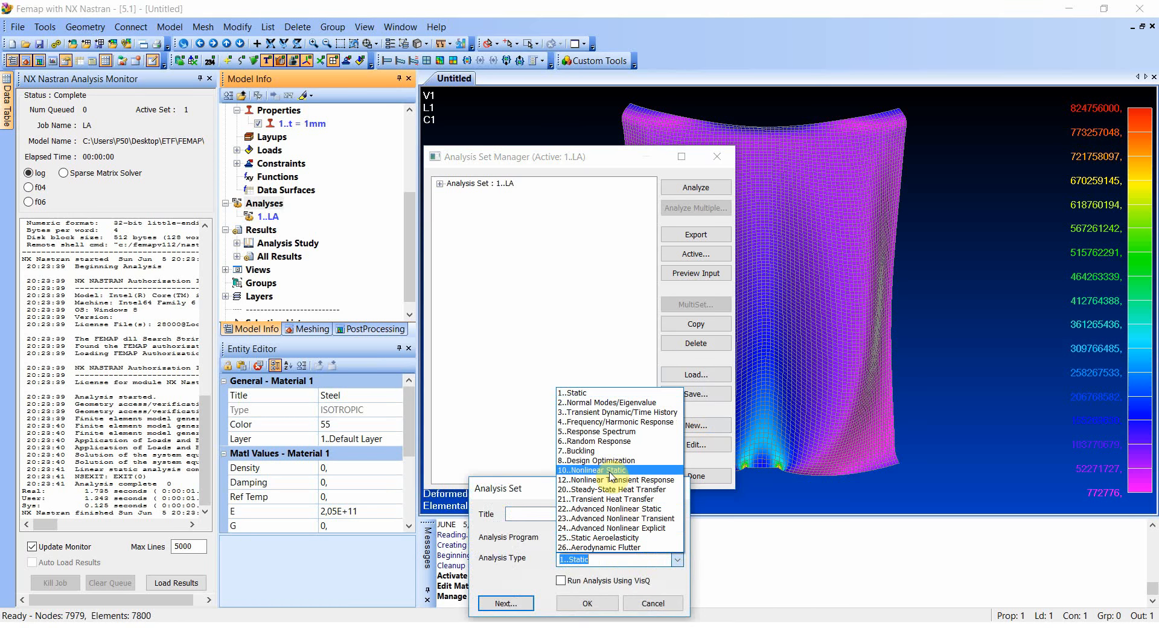
pyautogui.click(611, 470)
pyautogui.click(535, 512)
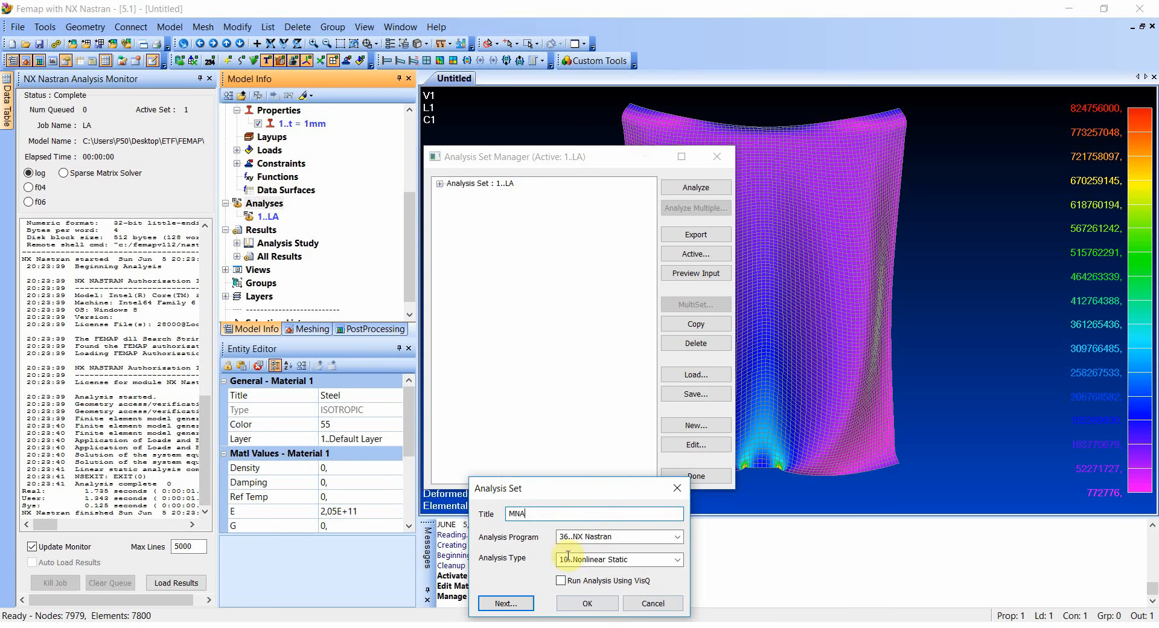
pyautogui.click(508, 604)
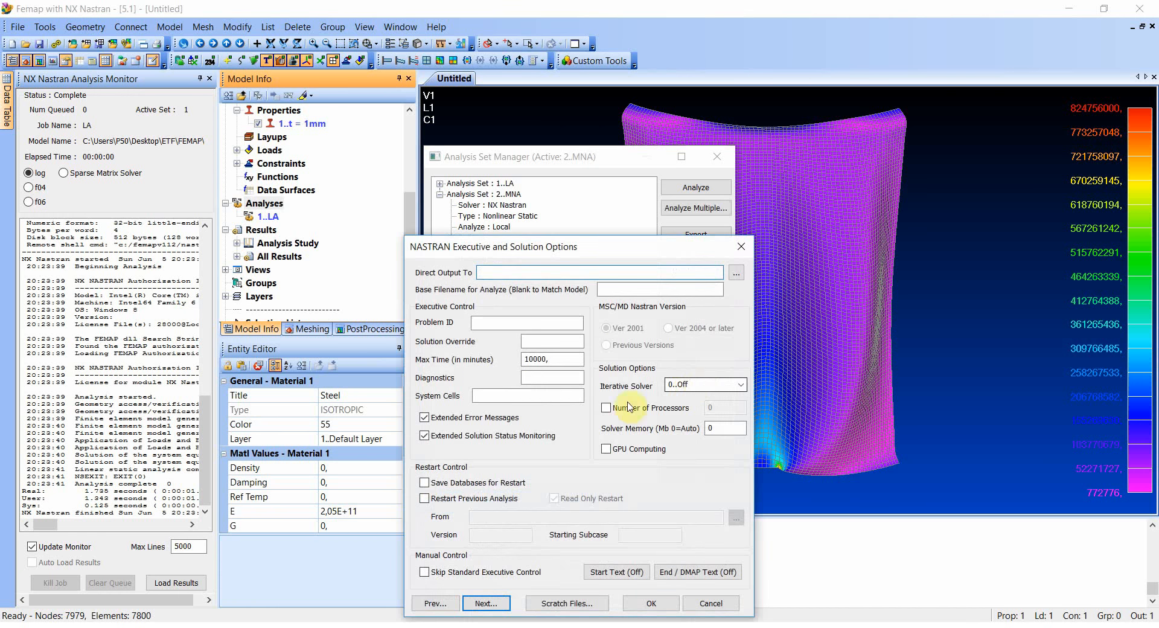
# - Set the MNA solution options to use 4 processors
pyautogui.click(606, 408)
pyautogui.doubleClick(724, 411)
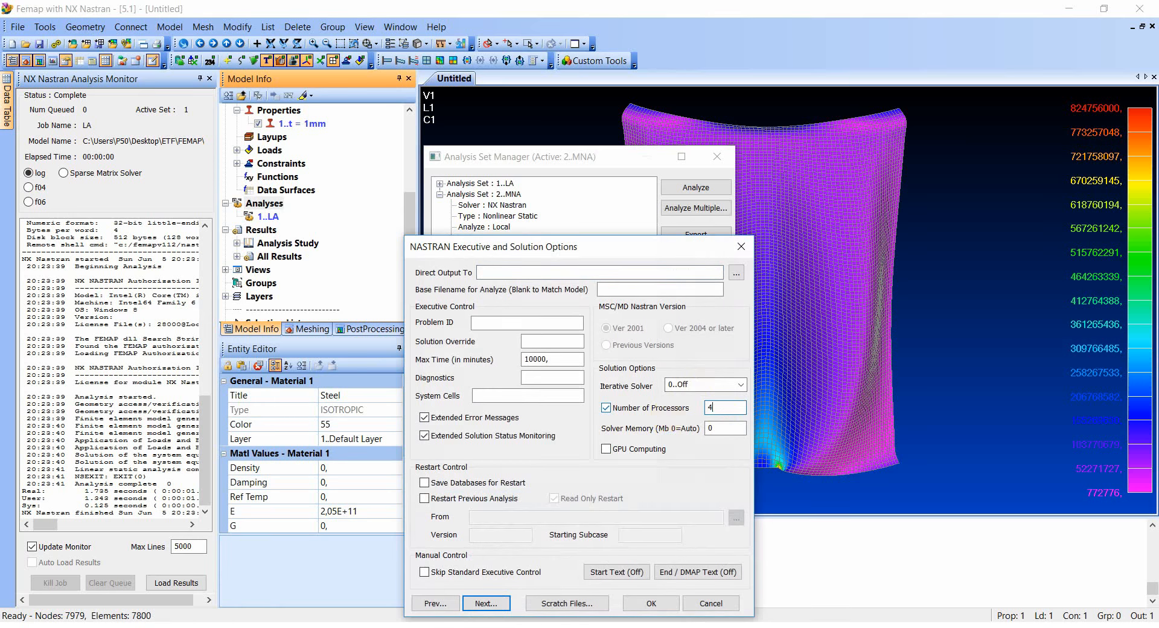
pyautogui.click(715, 424)
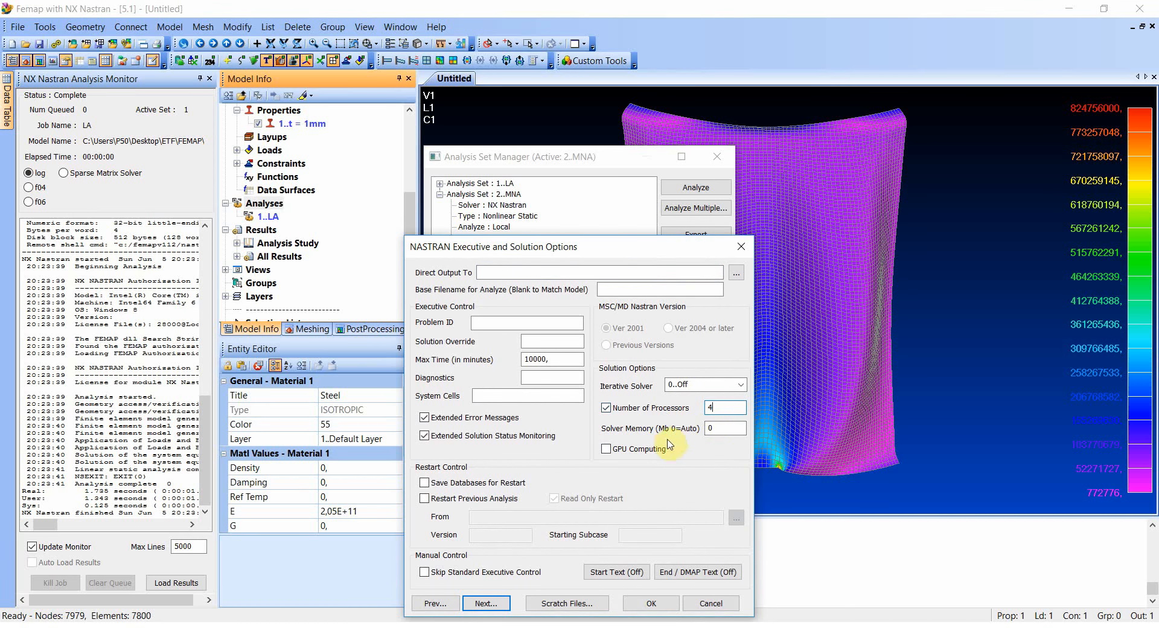
pyautogui.click(486, 603)
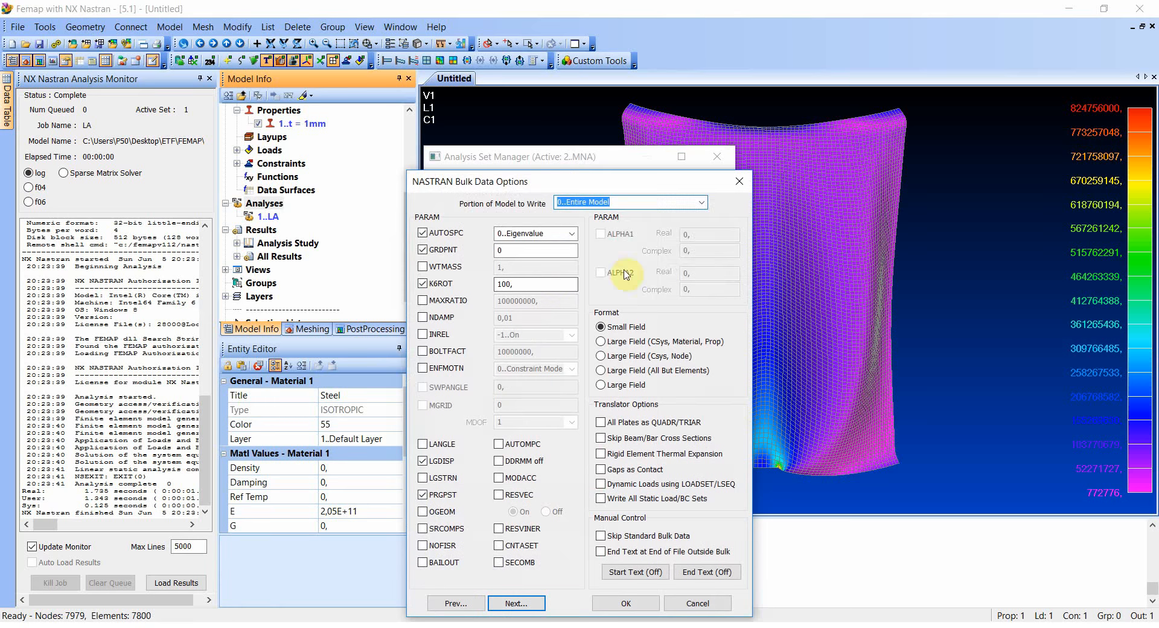
# - Turn off the LGDISP large-displacement parameter in the MNA set's bulk data options
pyautogui.moveTo(517, 179); pyautogui.dragTo(530, 139)
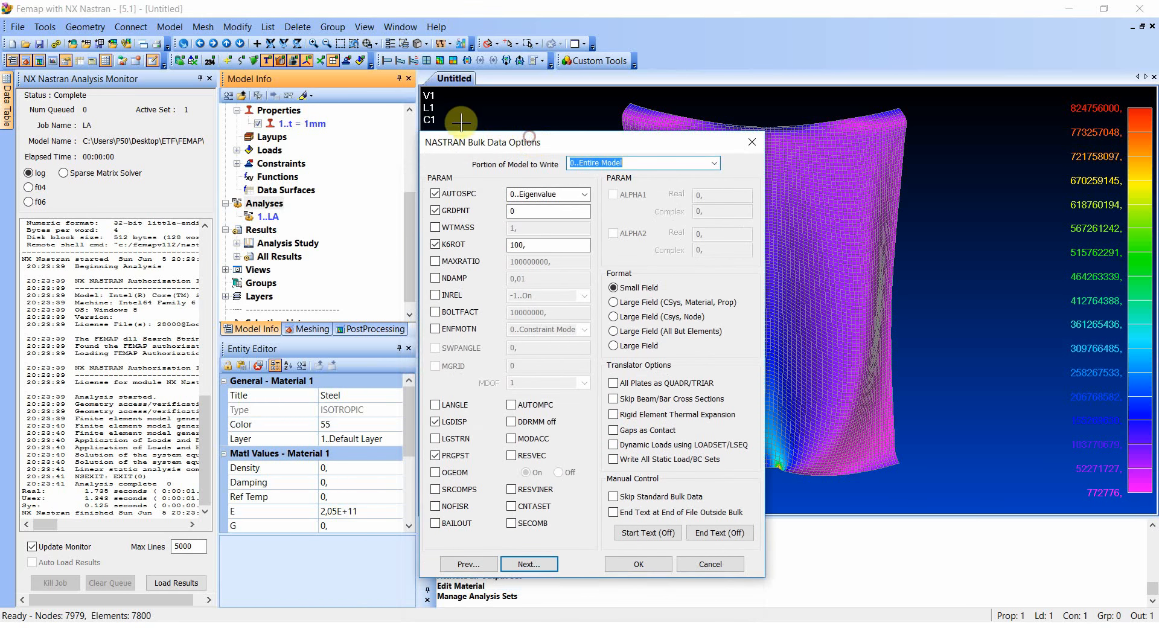
pyautogui.click(435, 421)
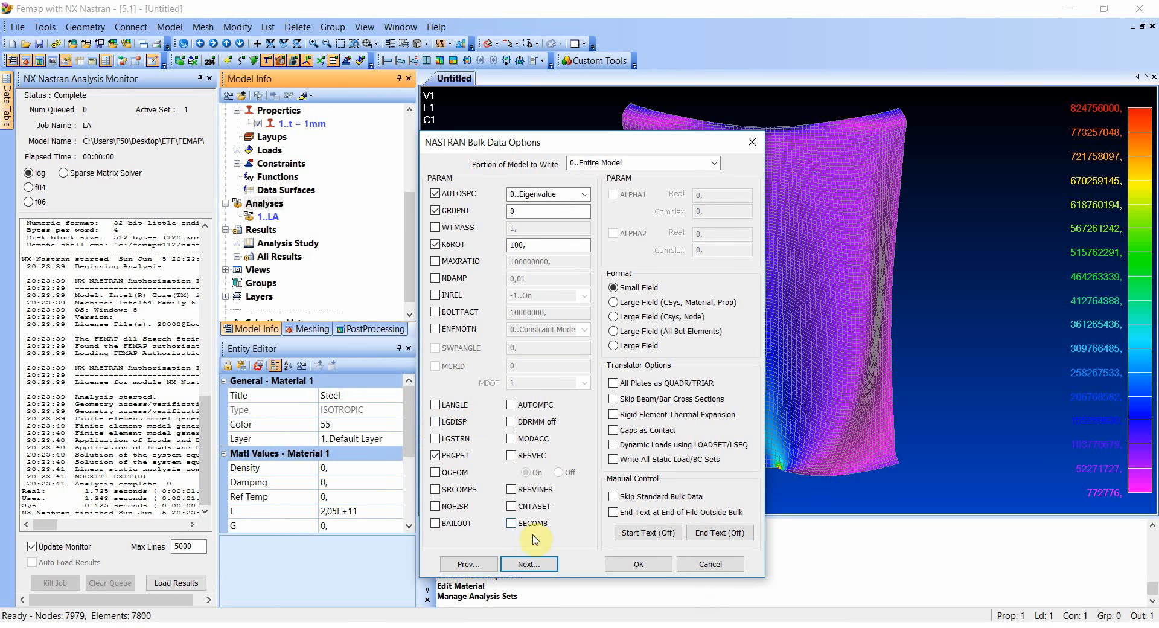
pyautogui.click(526, 565)
# - In the MNA set's nonlinear control options, set 50 increments and a maximum of 5 iterations per step
pyautogui.click(505, 600)
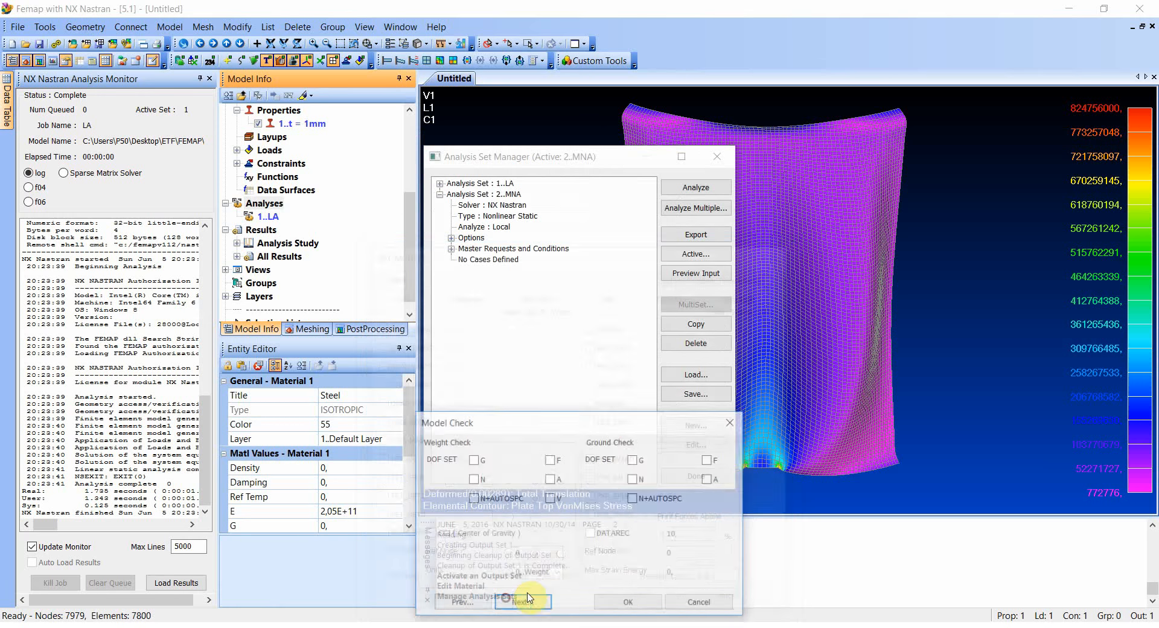
pyautogui.click(525, 601)
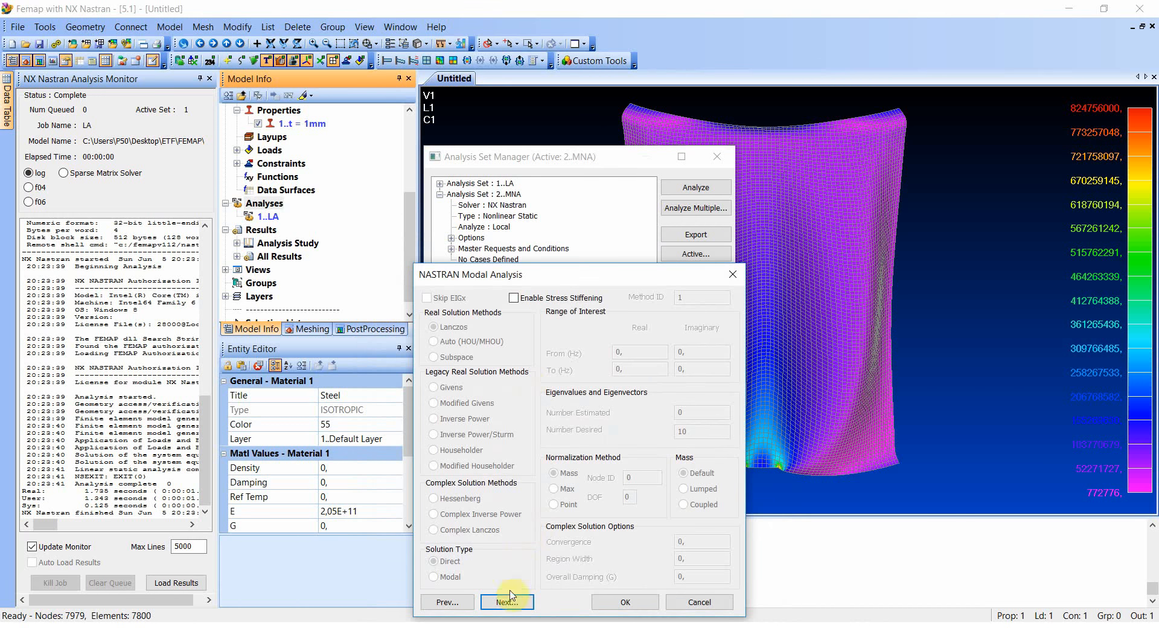
pyautogui.click(510, 594)
pyautogui.click(543, 602)
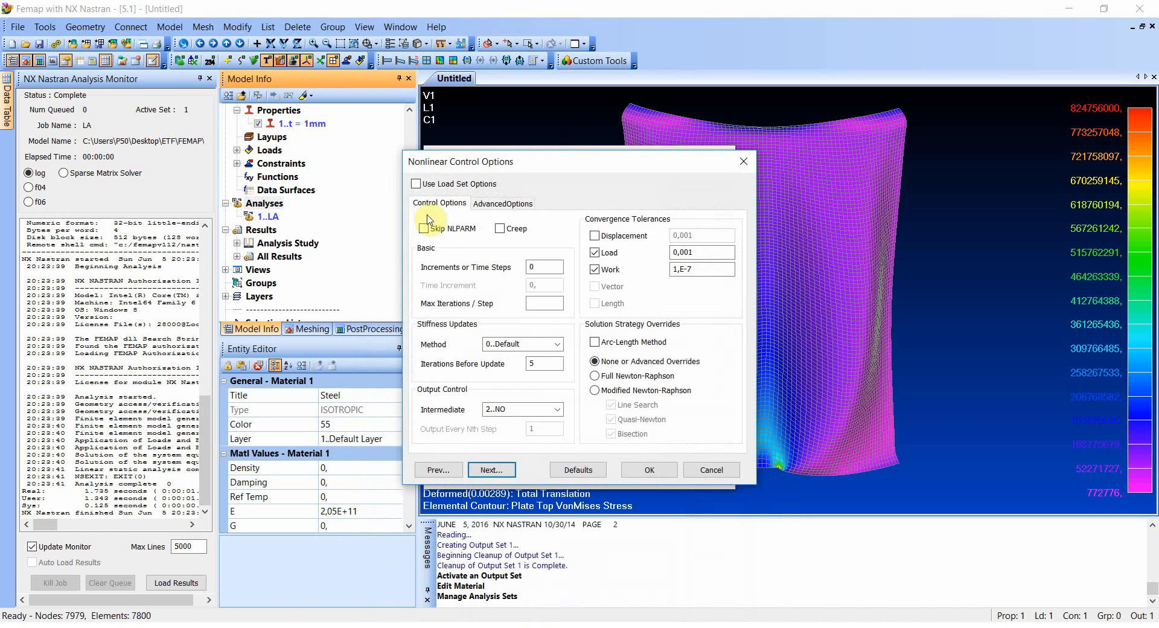
pyautogui.moveTo(560, 165); pyautogui.dragTo(556, 158)
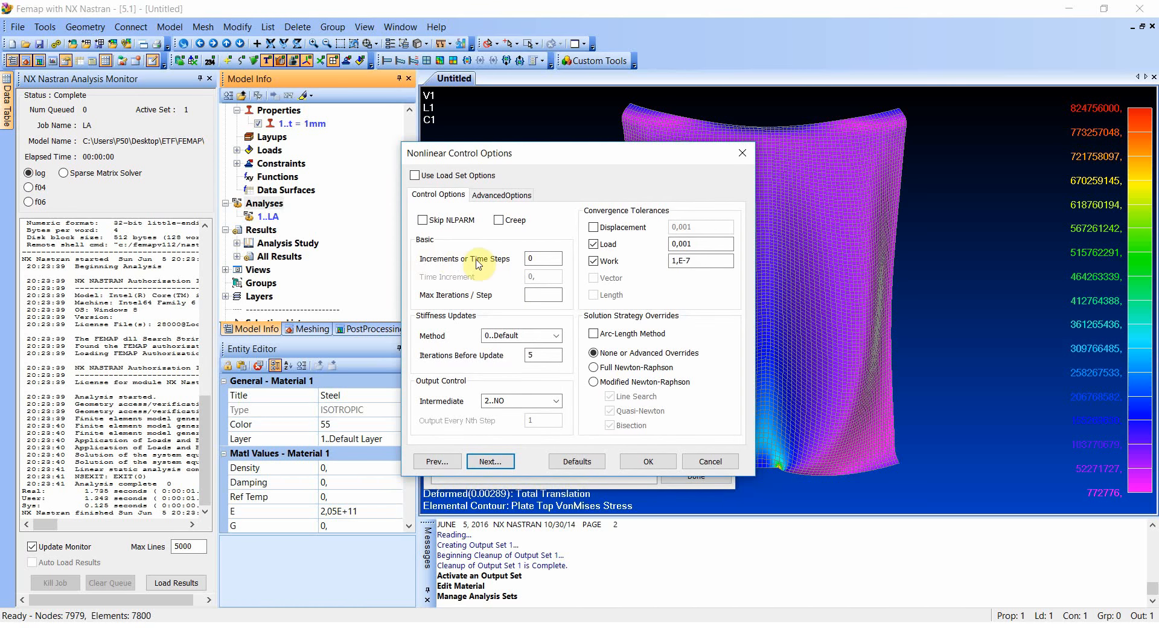
pyautogui.doubleClick(534, 259)
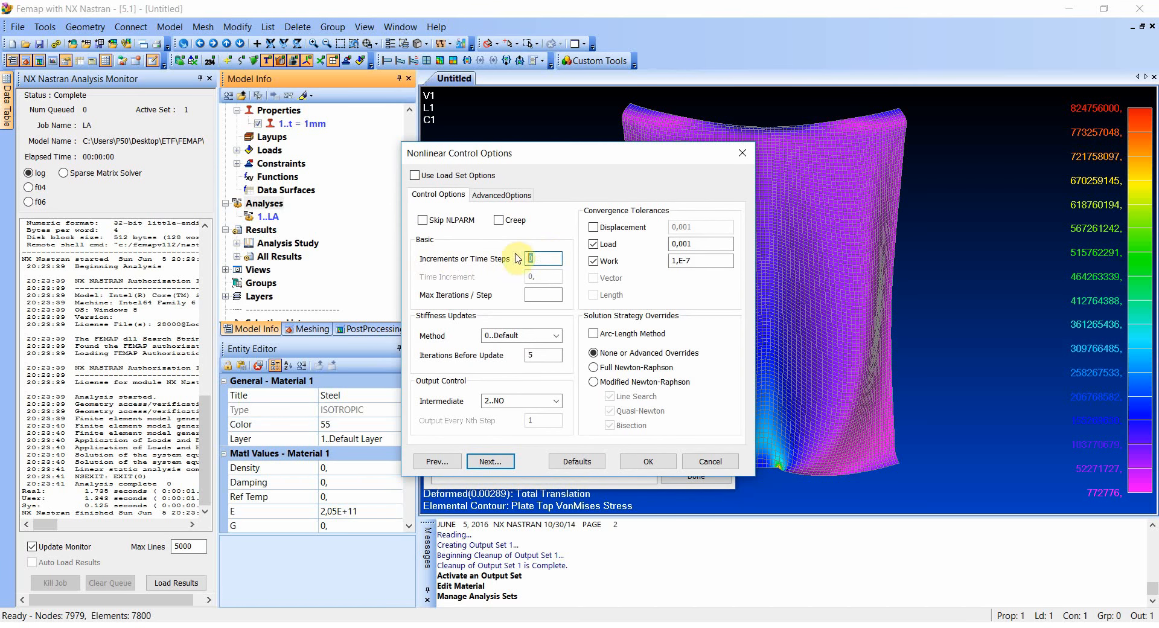
pyautogui.write('50')
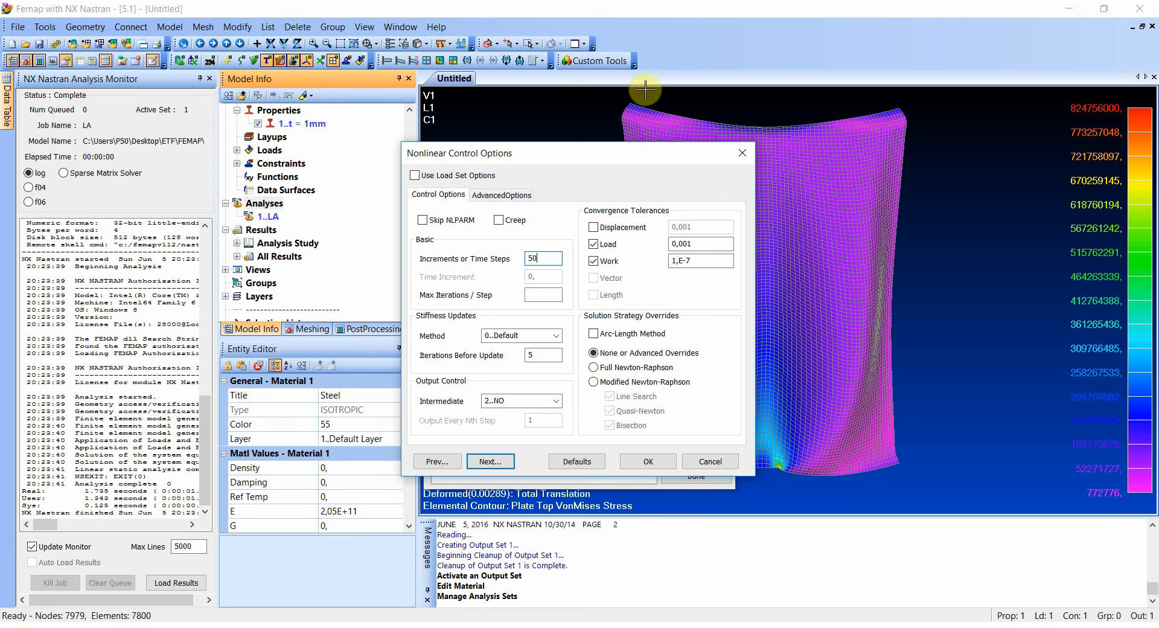
pyautogui.click(550, 261)
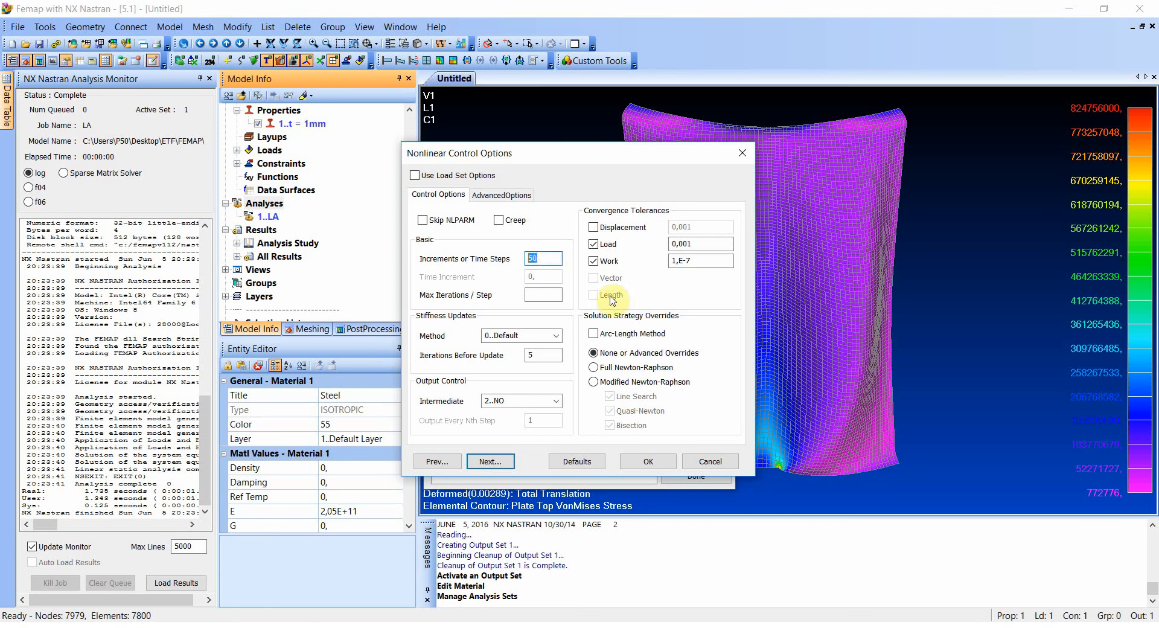
pyautogui.click(545, 294)
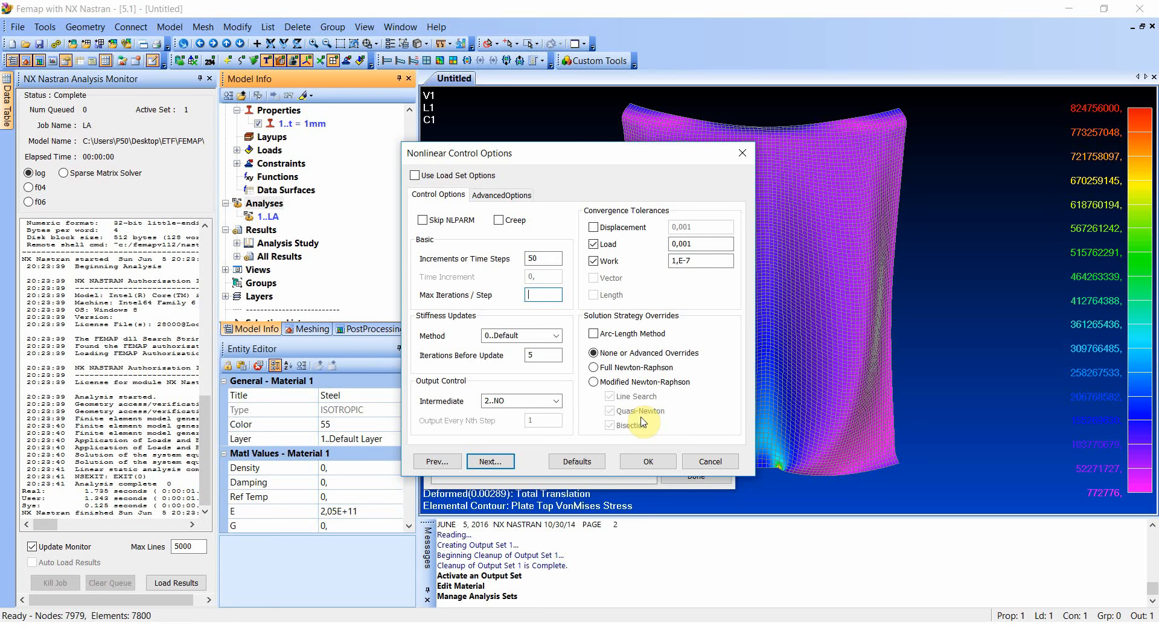
pyautogui.write('5')
# - Choose the Full Newton-Raphson strategy with the Arc-Length Method enabled, and set intermediate output to YES
pyautogui.click(594, 366)
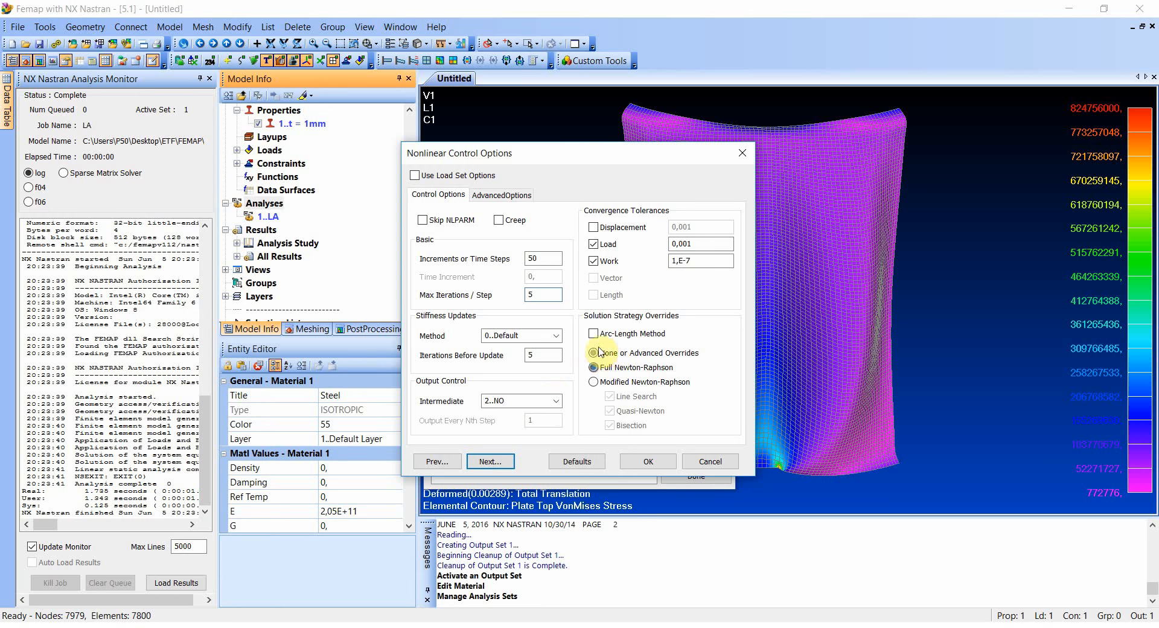
pyautogui.click(556, 401)
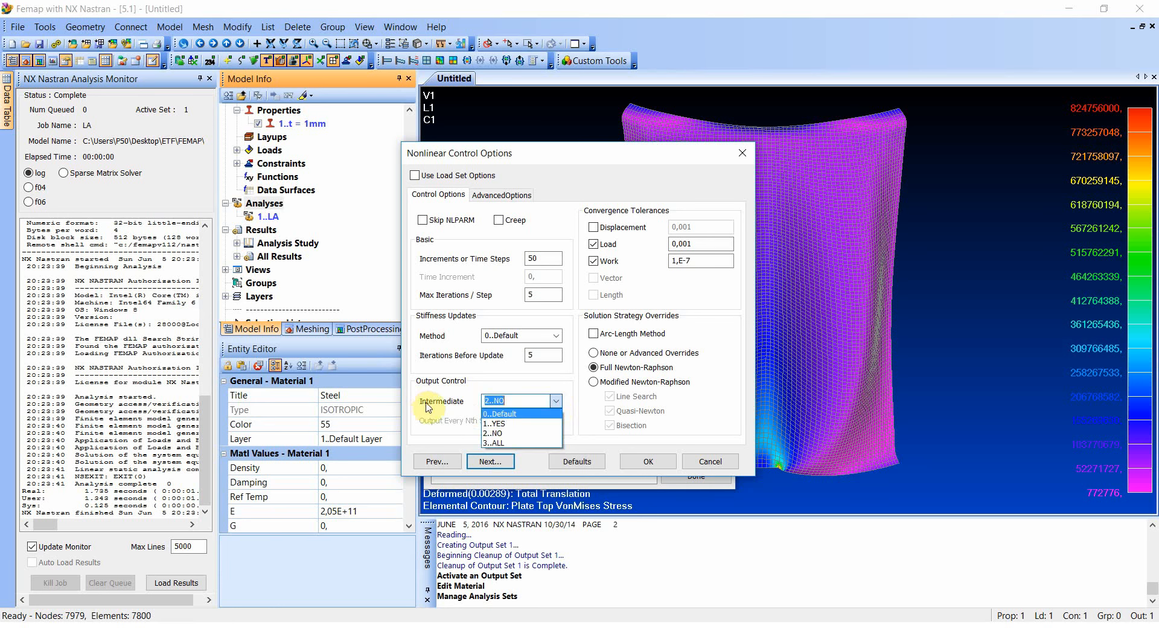
pyautogui.click(498, 423)
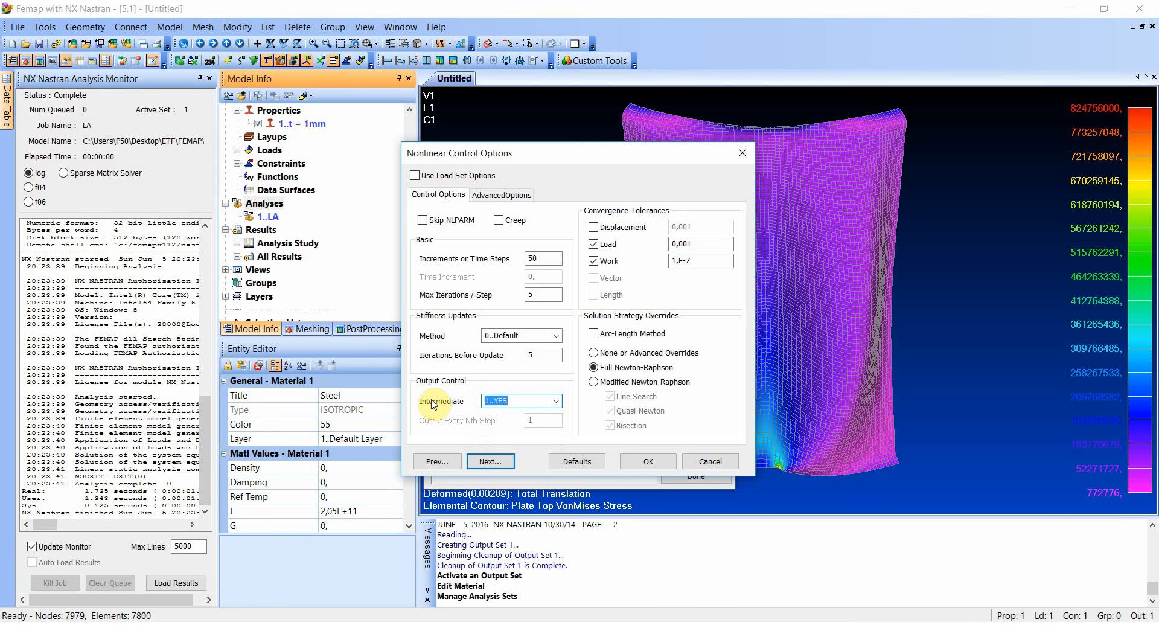
pyautogui.click(597, 335)
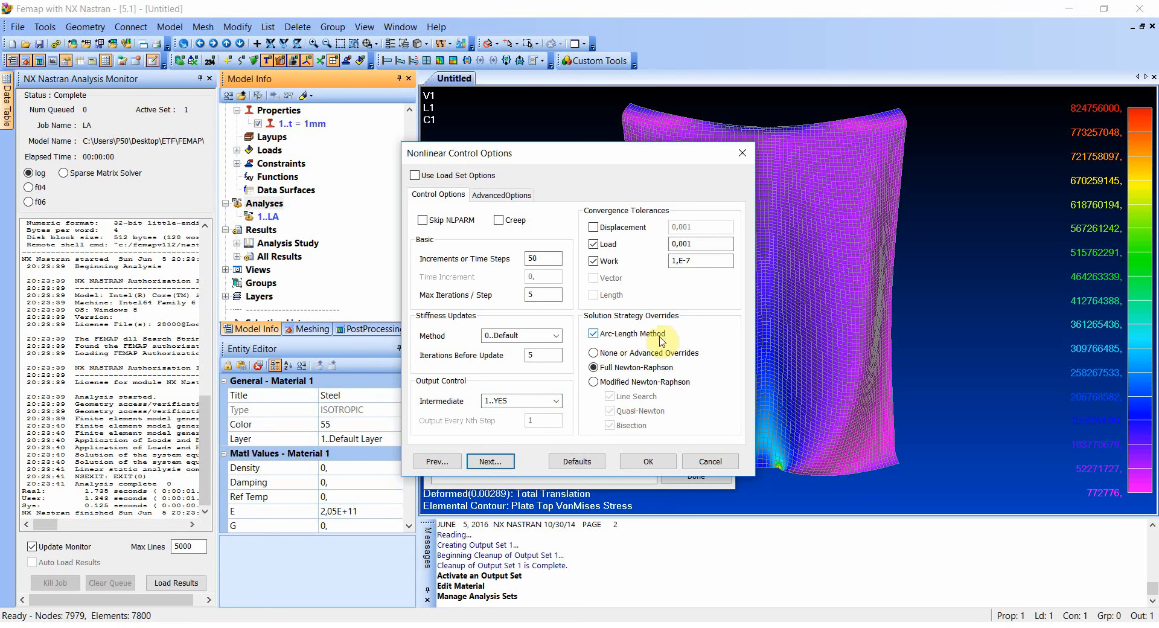
# - Set the arc-length constraint type to Modified Riks with minimum and maximum arc-length adjust ratios of 1
pyautogui.click(488, 196)
pyautogui.click(554, 226)
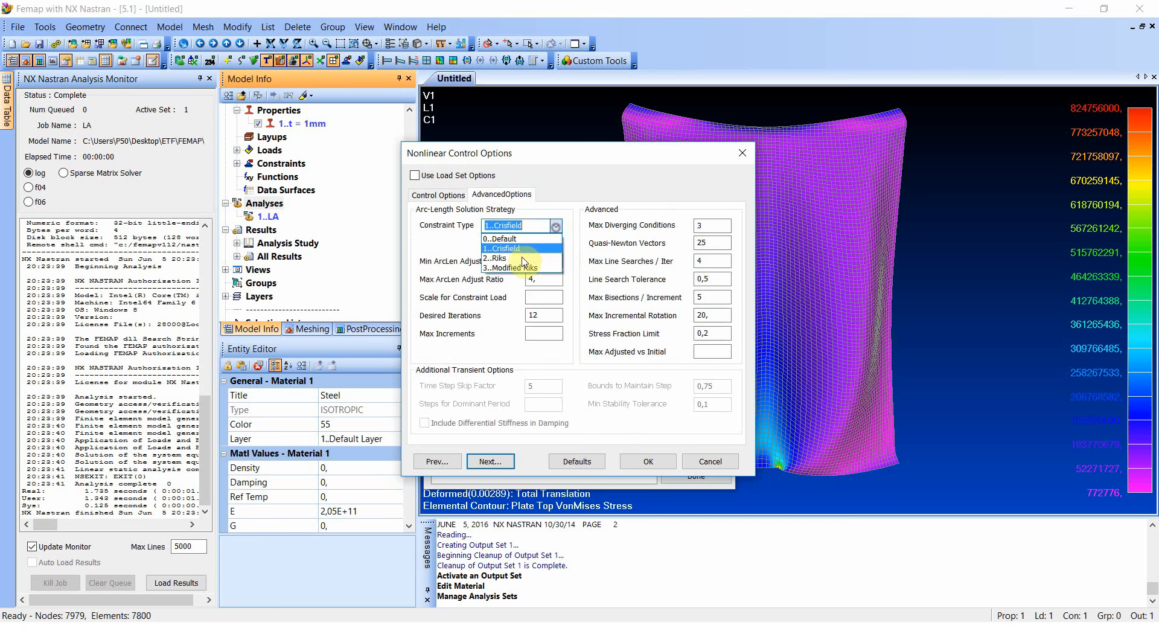
pyautogui.click(510, 265)
pyautogui.doubleClick(553, 260)
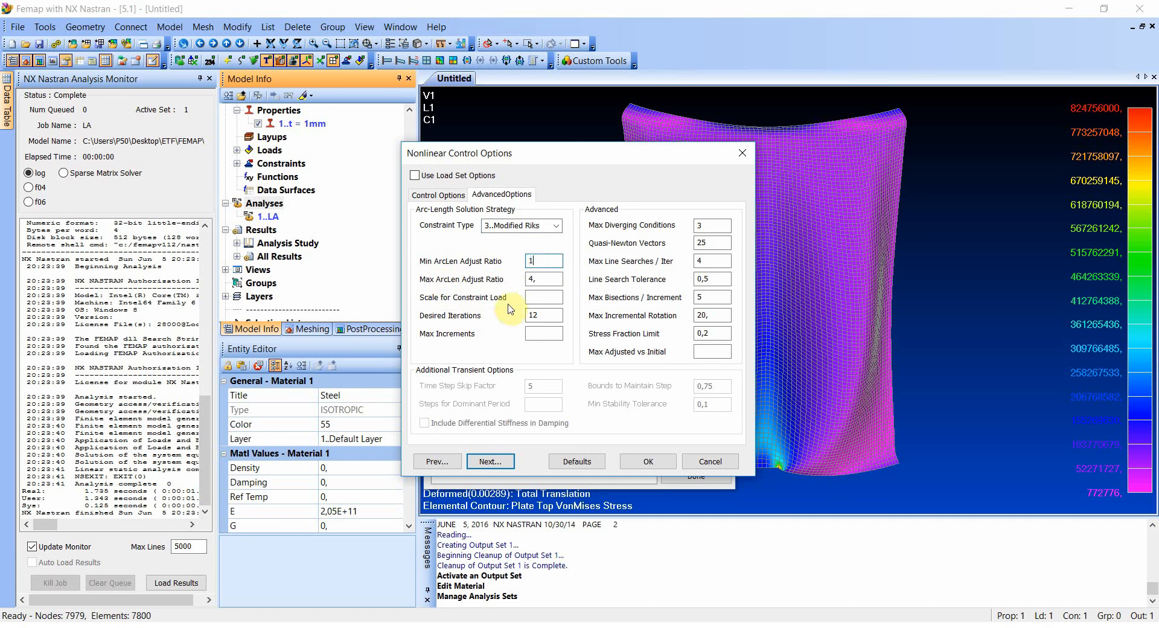
pyautogui.write('1')
pyautogui.press('Tab')
pyautogui.write('1')
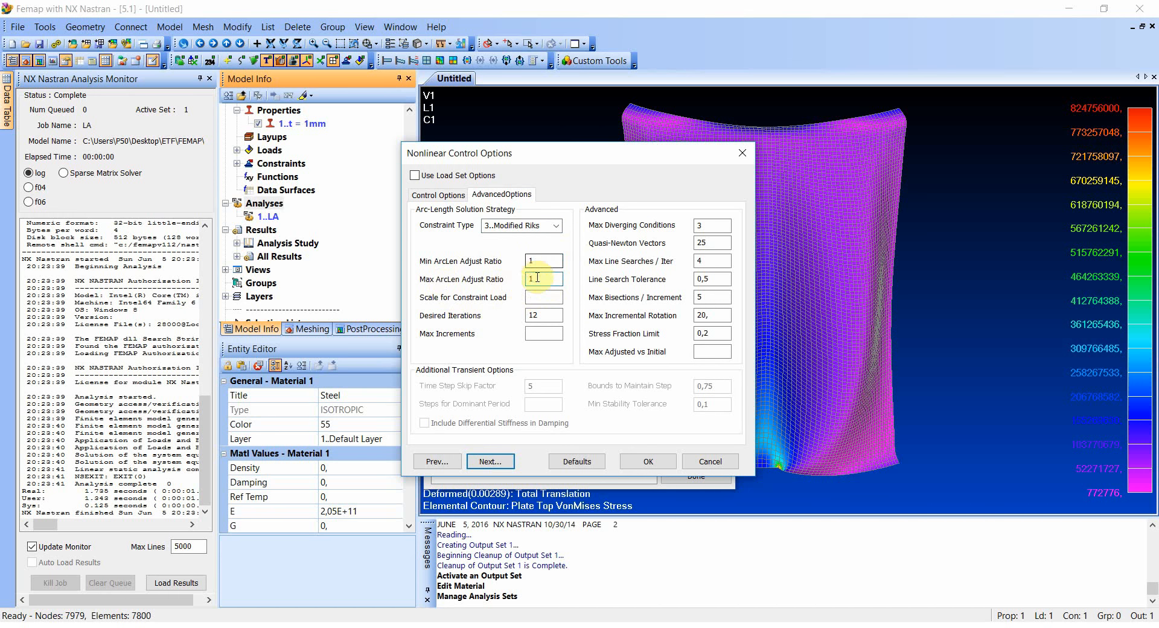
# - Set the arc-length desired iterations to 1 and the maximum increments to 150
pyautogui.doubleClick(539, 314)
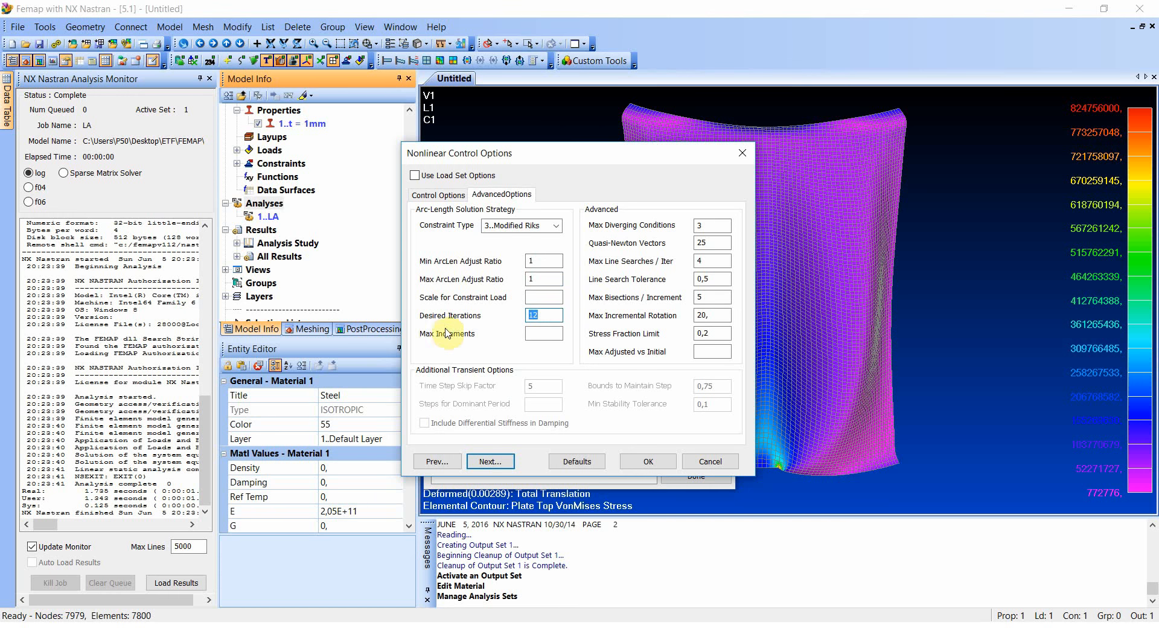
pyautogui.write('1')
pyautogui.click(548, 335)
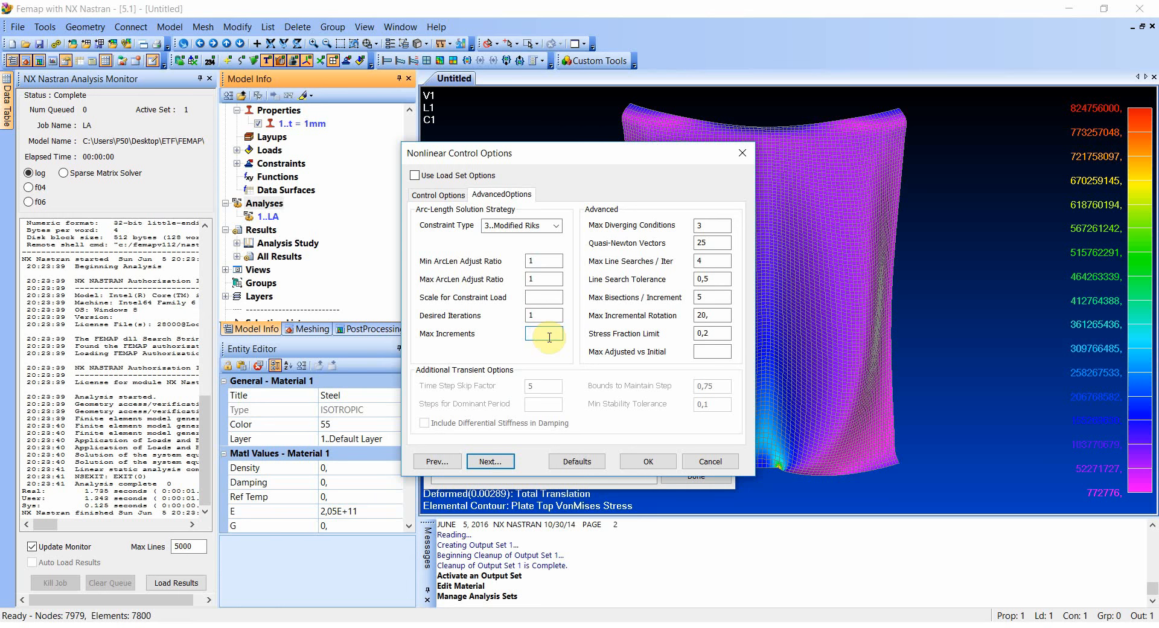
pyautogui.write('150')
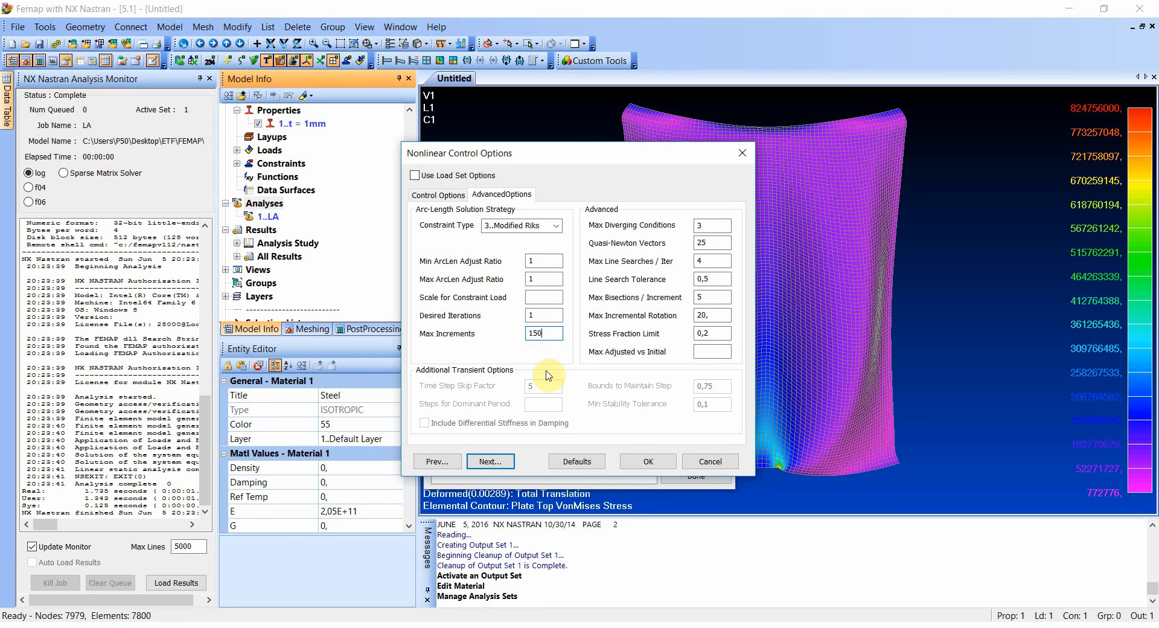
pyautogui.click(439, 194)
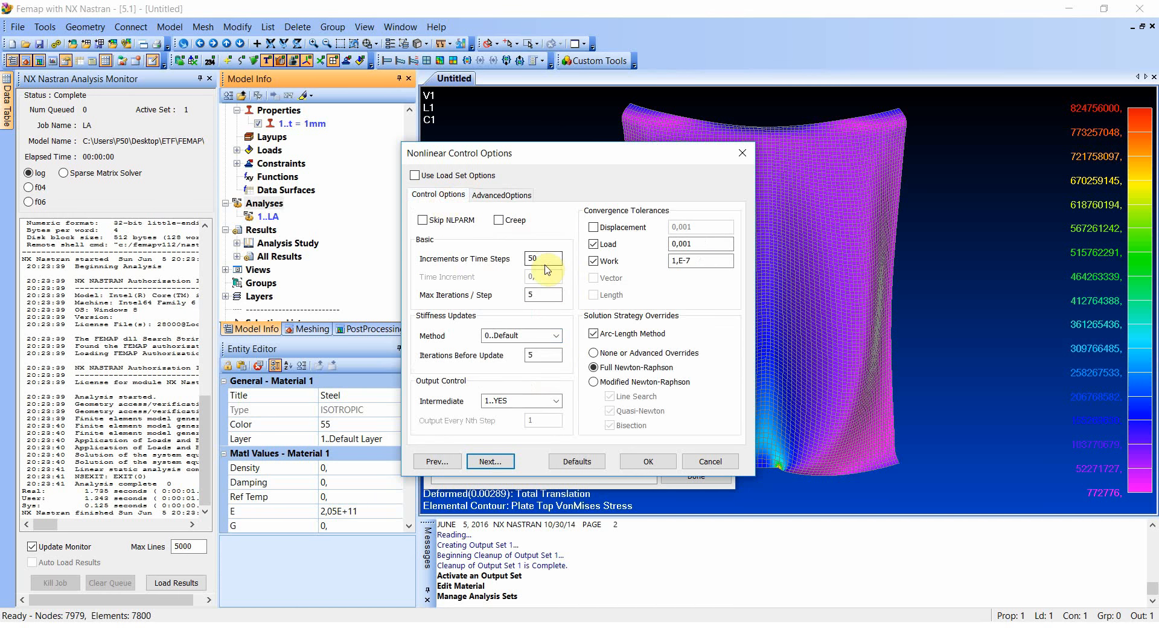
pyautogui.click(501, 195)
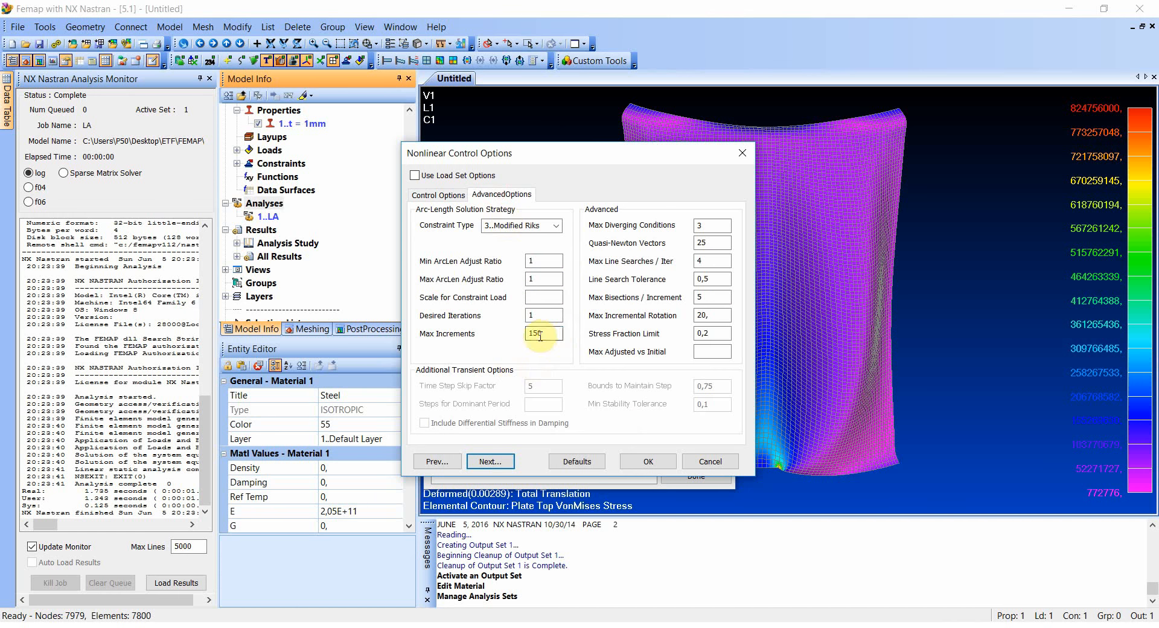
pyautogui.click(542, 334)
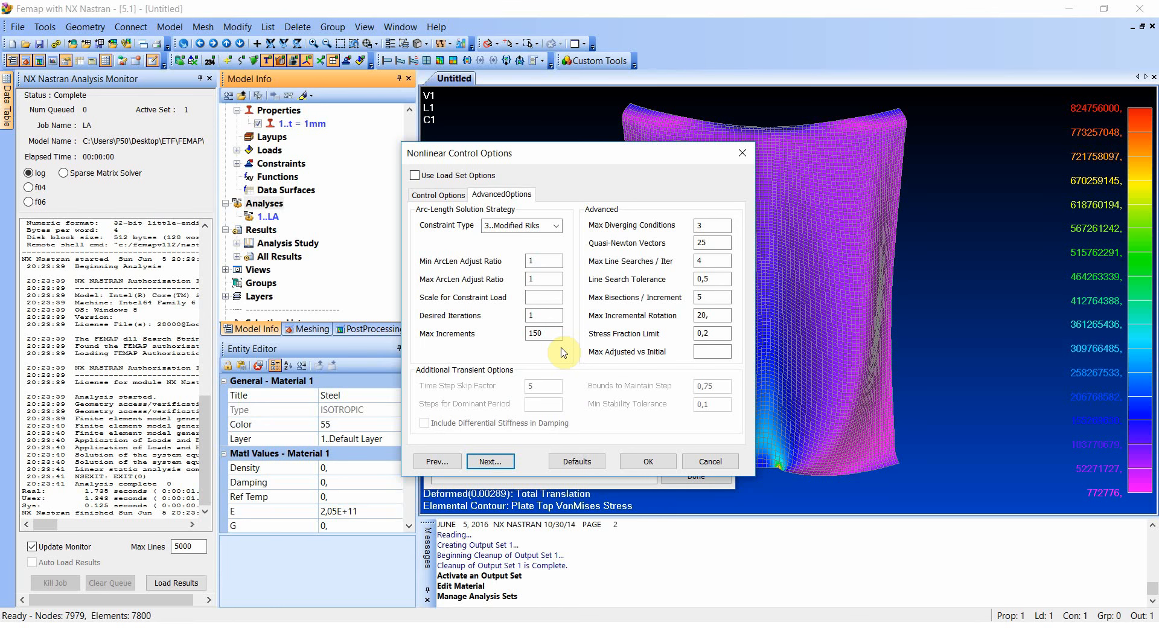
# - Accept the BC constraints, LC1 loads and default output requests for the MNA set, and finish managing the analysis sets
pyautogui.click(490, 462)
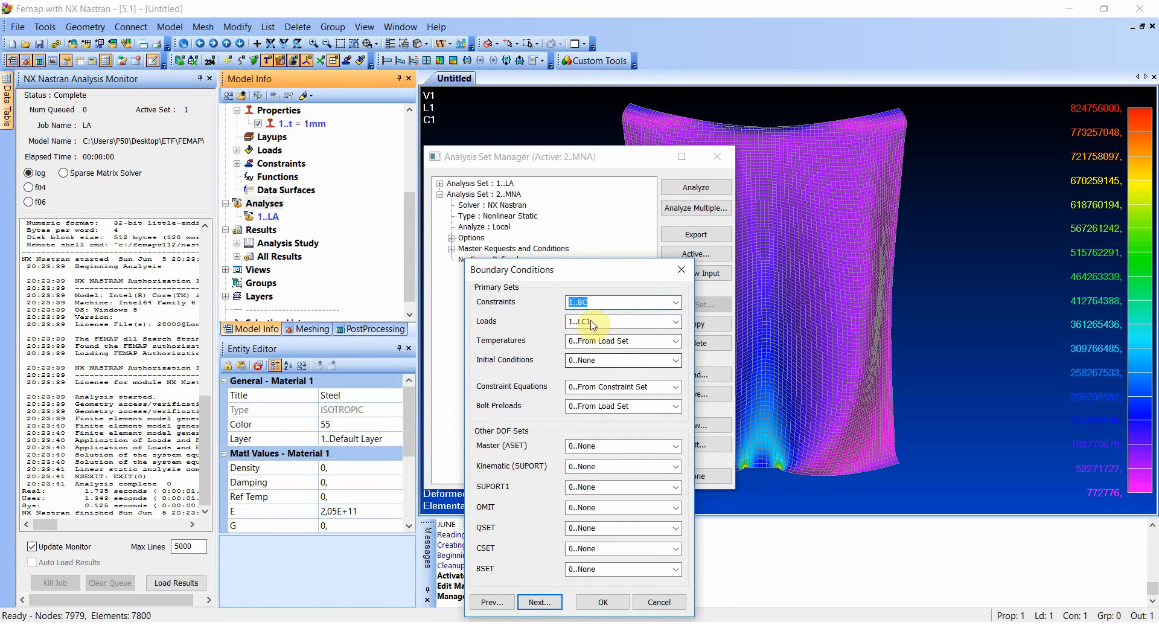
pyautogui.click(534, 601)
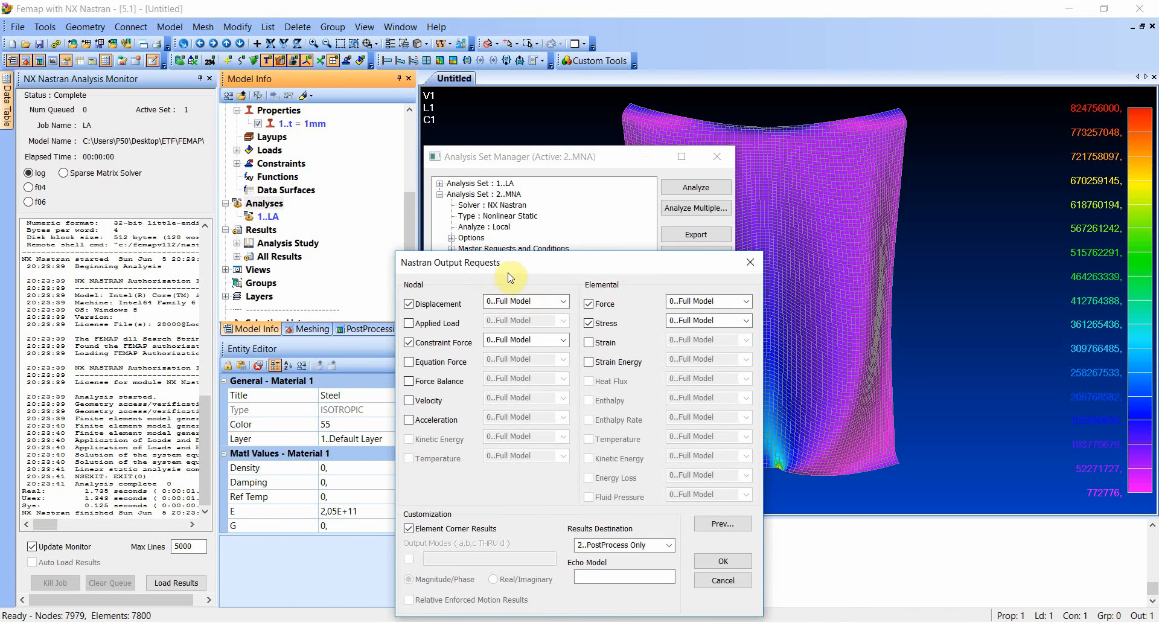
pyautogui.moveTo(508, 268); pyautogui.dragTo(512, 206)
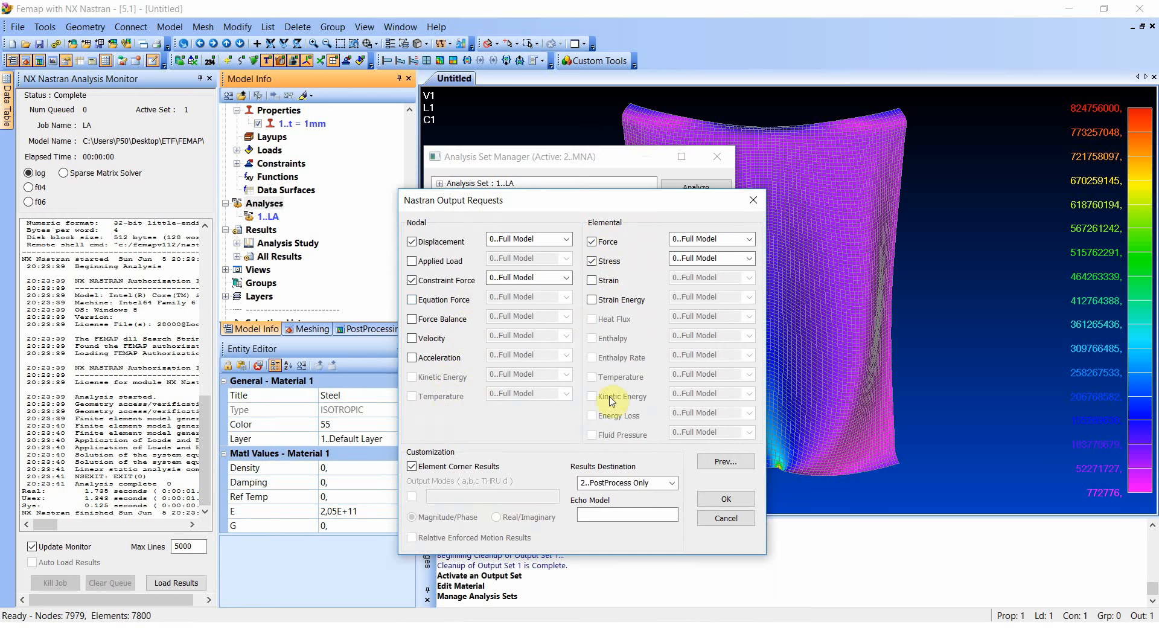
pyautogui.click(726, 500)
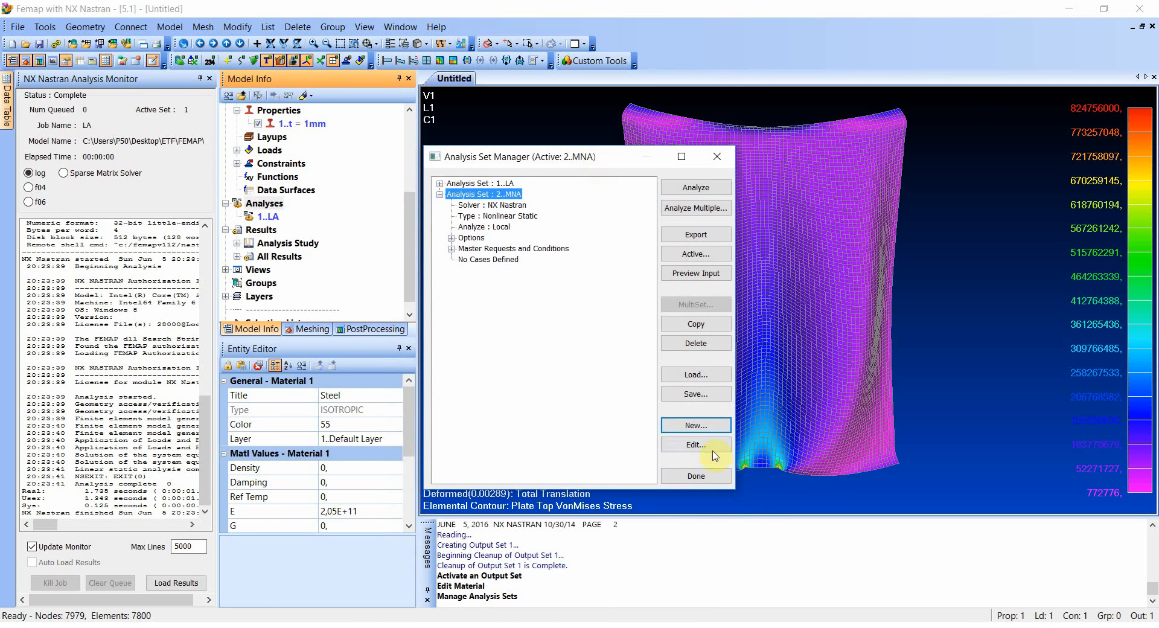
pyautogui.click(696, 476)
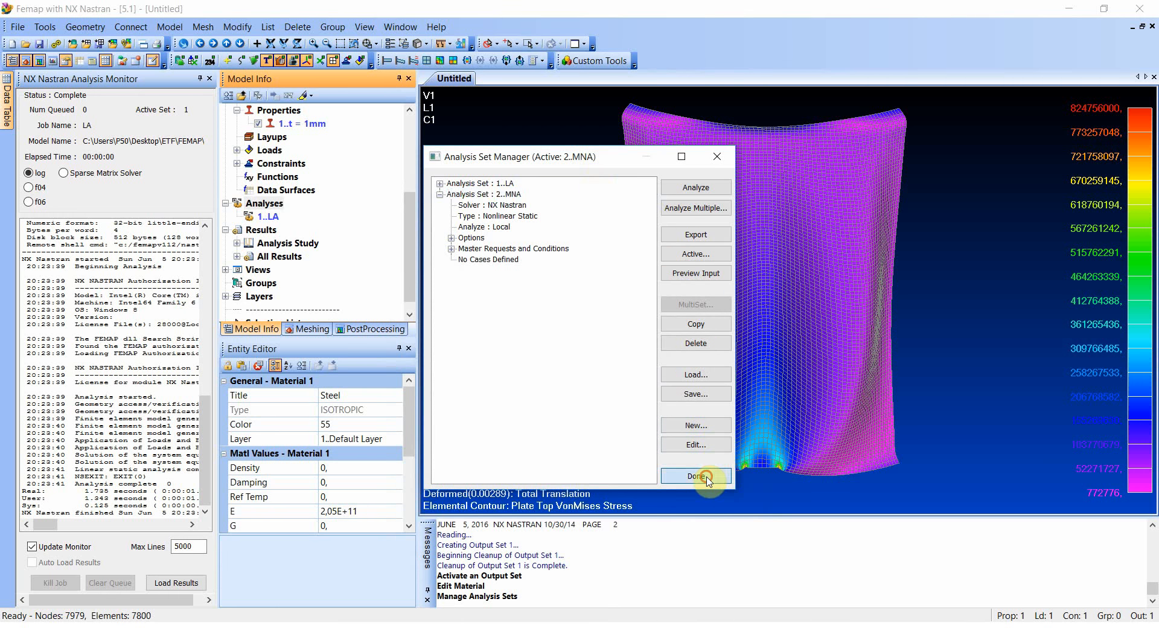
# - Run the MNA analysis and display its Nonlinear History in the analysis monitor
pyautogui.rightClick(270, 232)
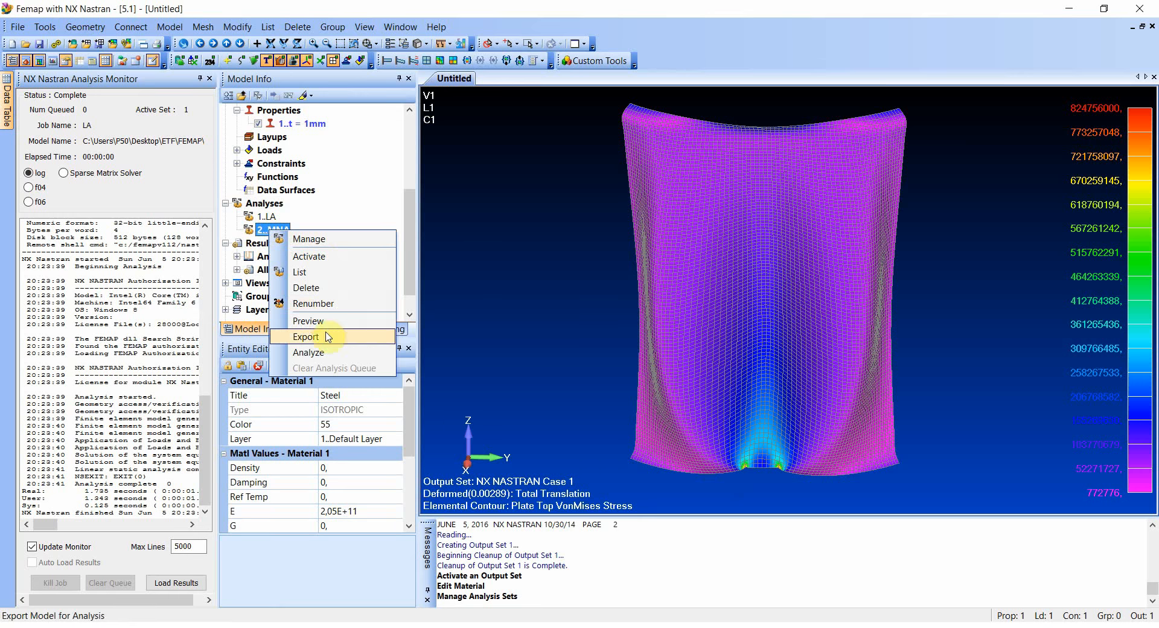
pyautogui.click(319, 353)
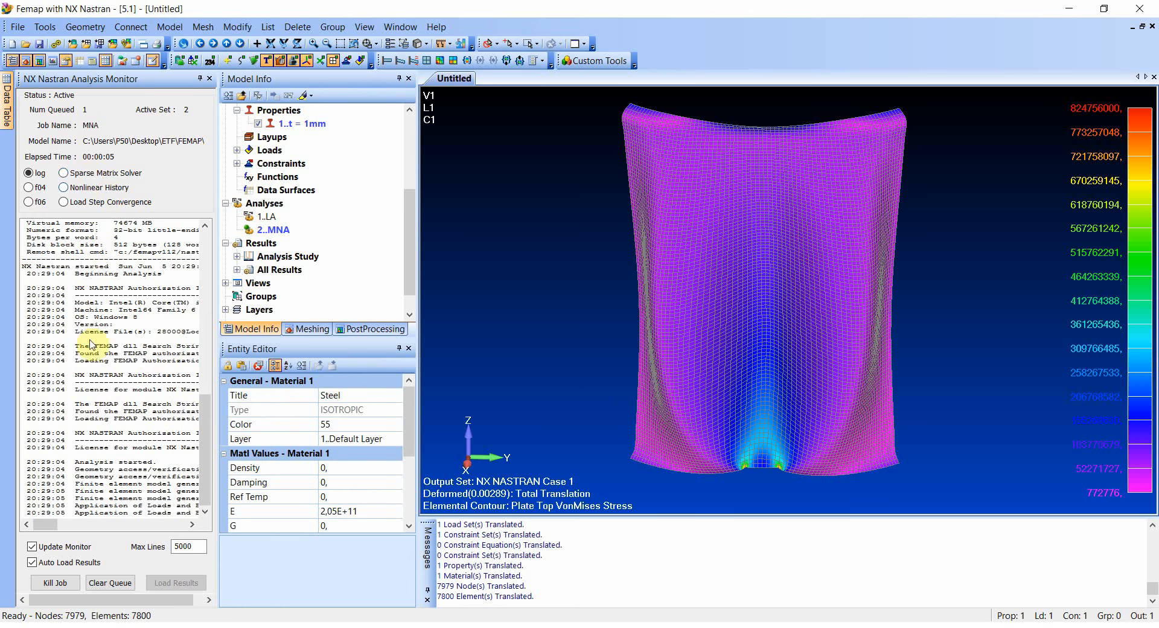
pyautogui.click(64, 188)
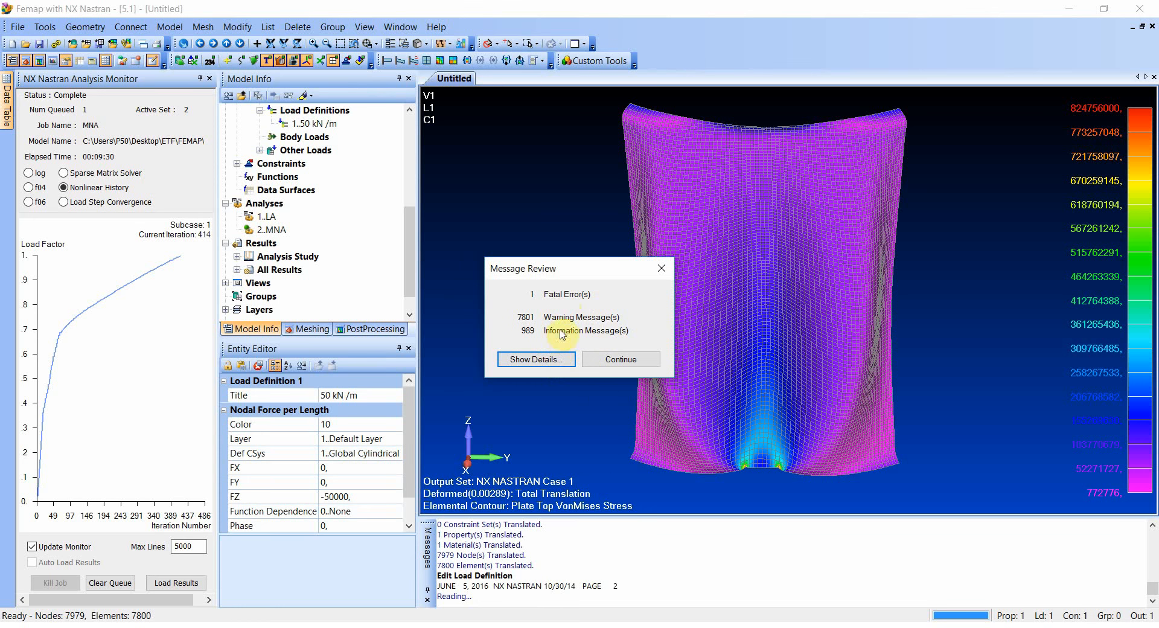
# - Examine the details of the fatal message from the MNA run and close the message review
pyautogui.click(545, 361)
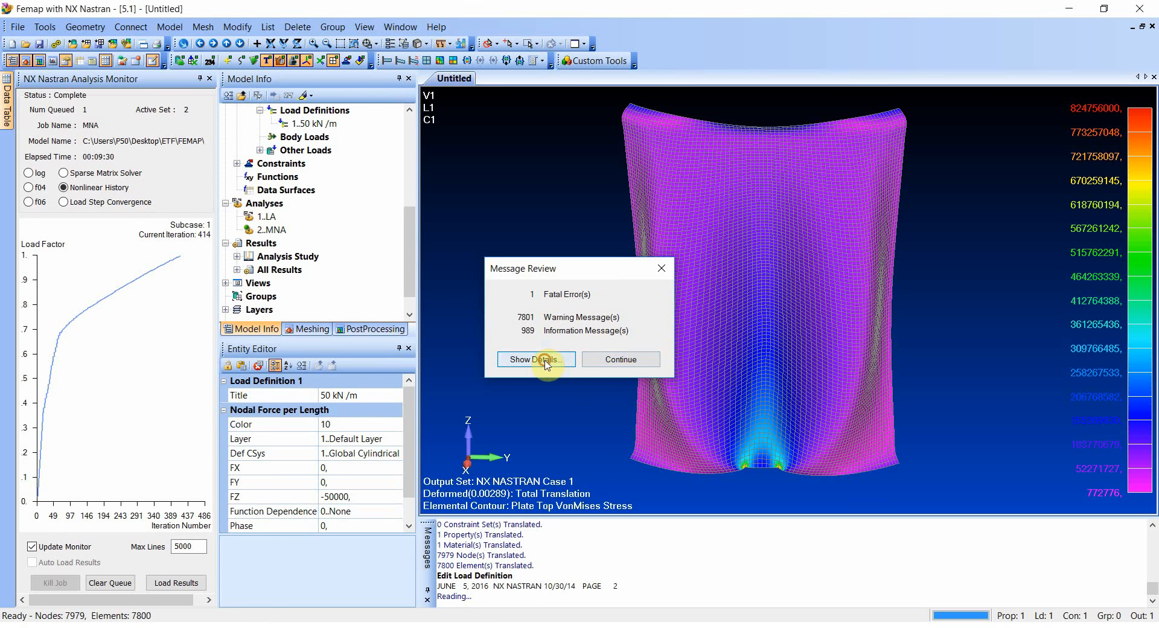
pyautogui.scroll(-1, 746, 257)
pyautogui.click(761, 234)
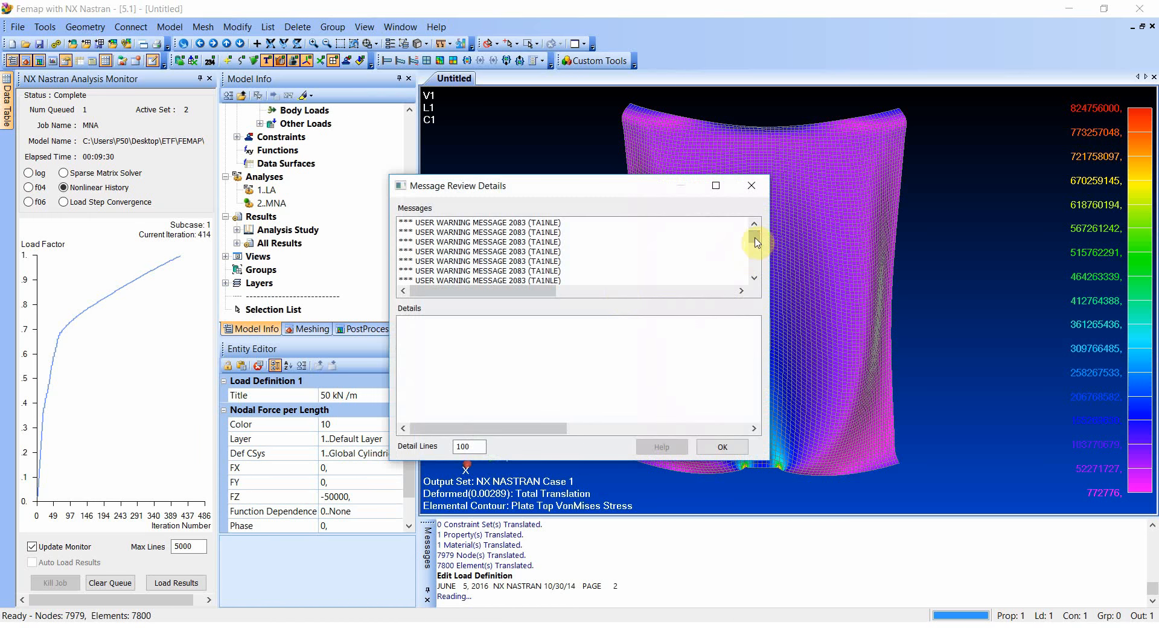
pyautogui.moveTo(757, 241); pyautogui.dragTo(751, 297)
pyautogui.click(535, 271)
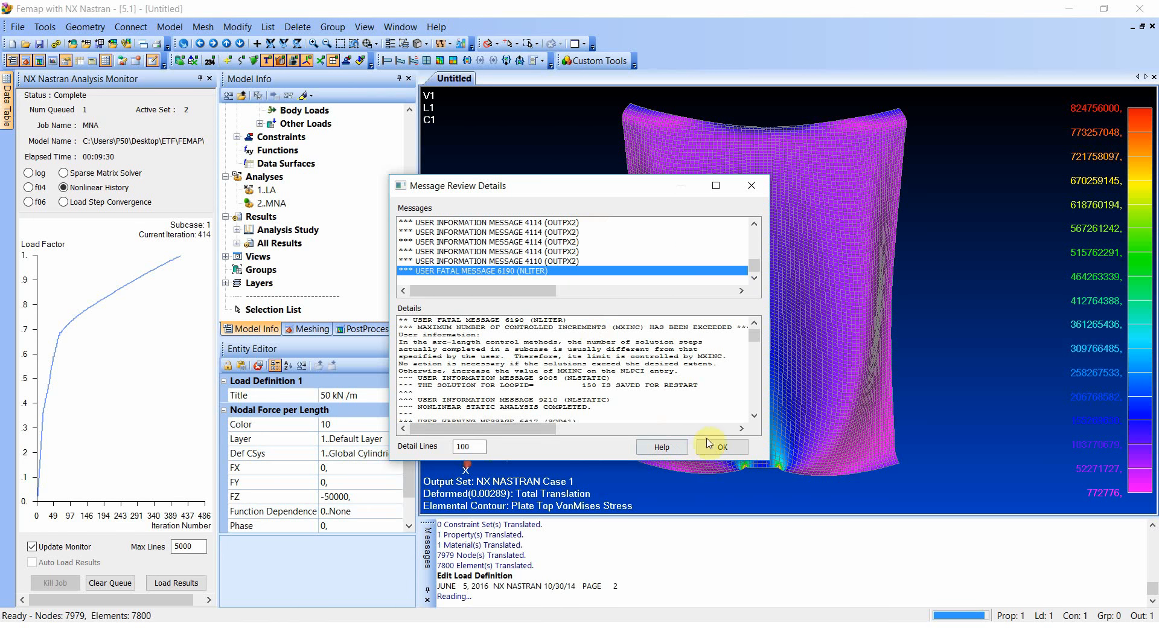
pyautogui.click(725, 447)
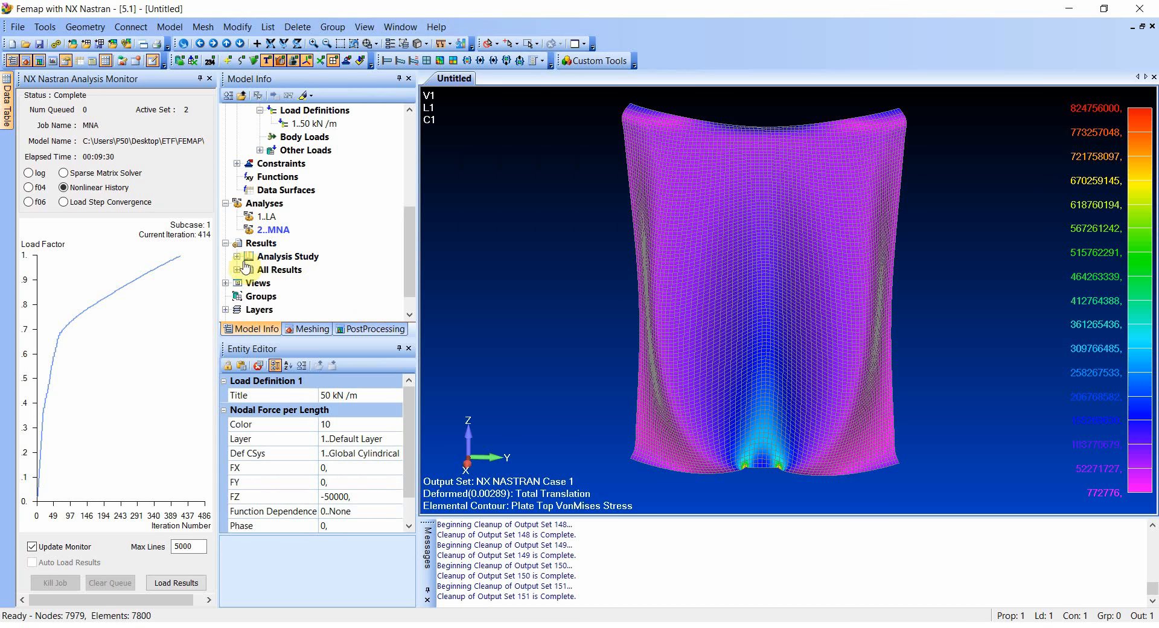
# - Expand the MNA analysis study results and activate the output set Case 12 Time 0.24
pyautogui.click(238, 256)
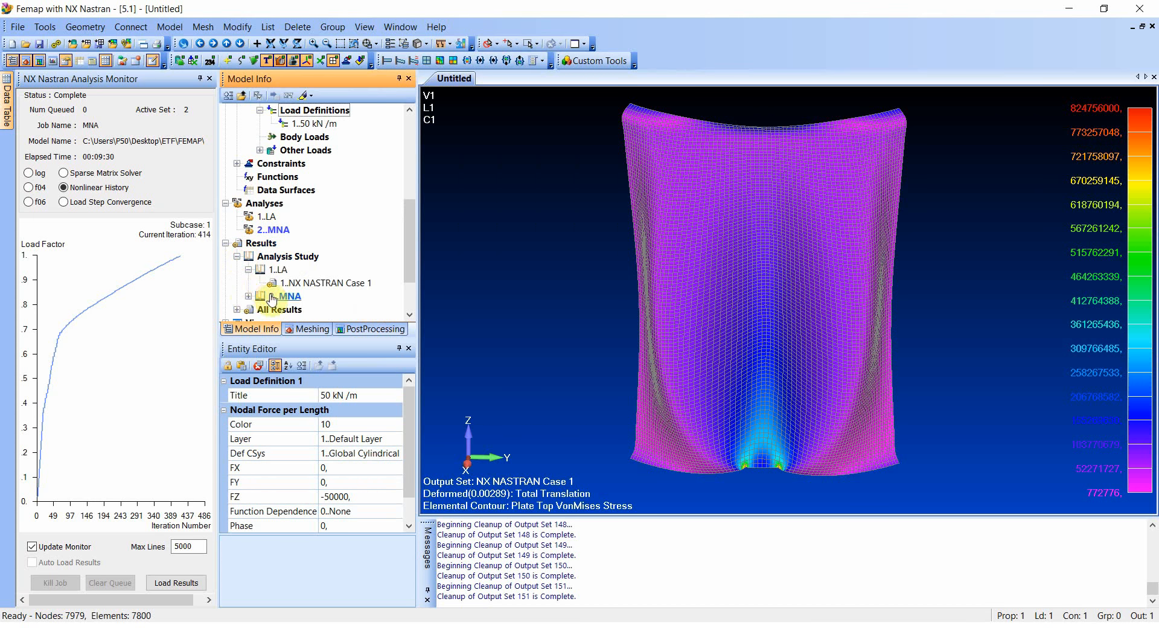
pyautogui.click(248, 295)
pyautogui.doubleClick(353, 269)
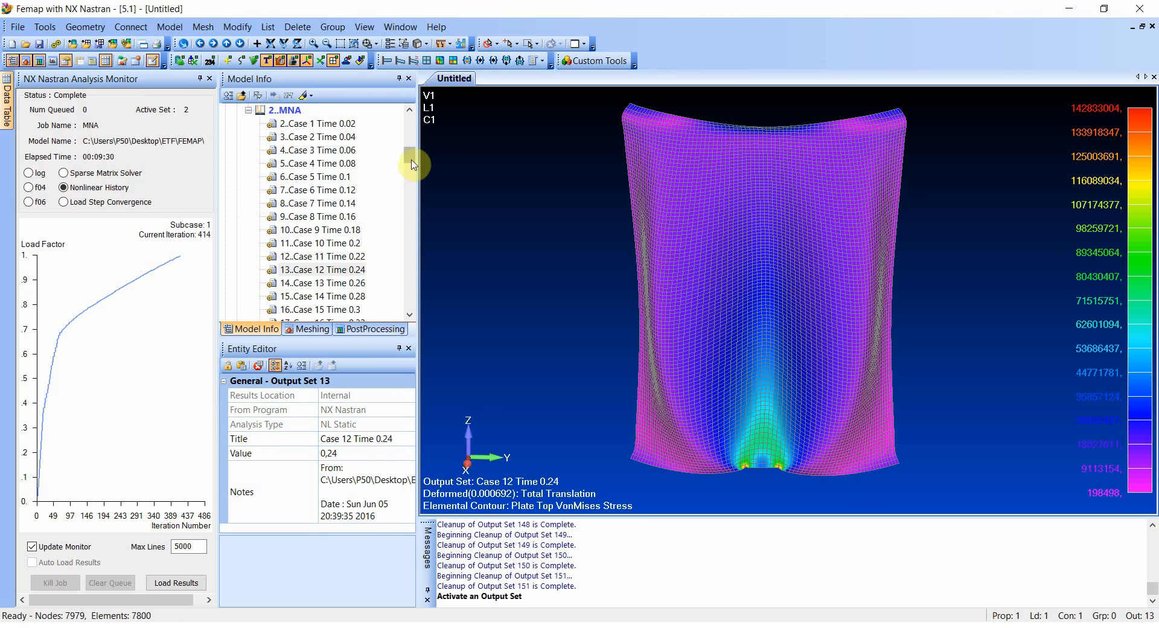
# - Review the stress development by activating MNA output sets Case 18, Case 19, Case 21 and Case 26 in turn
pyautogui.moveTo(414, 158); pyautogui.dragTo(406, 169)
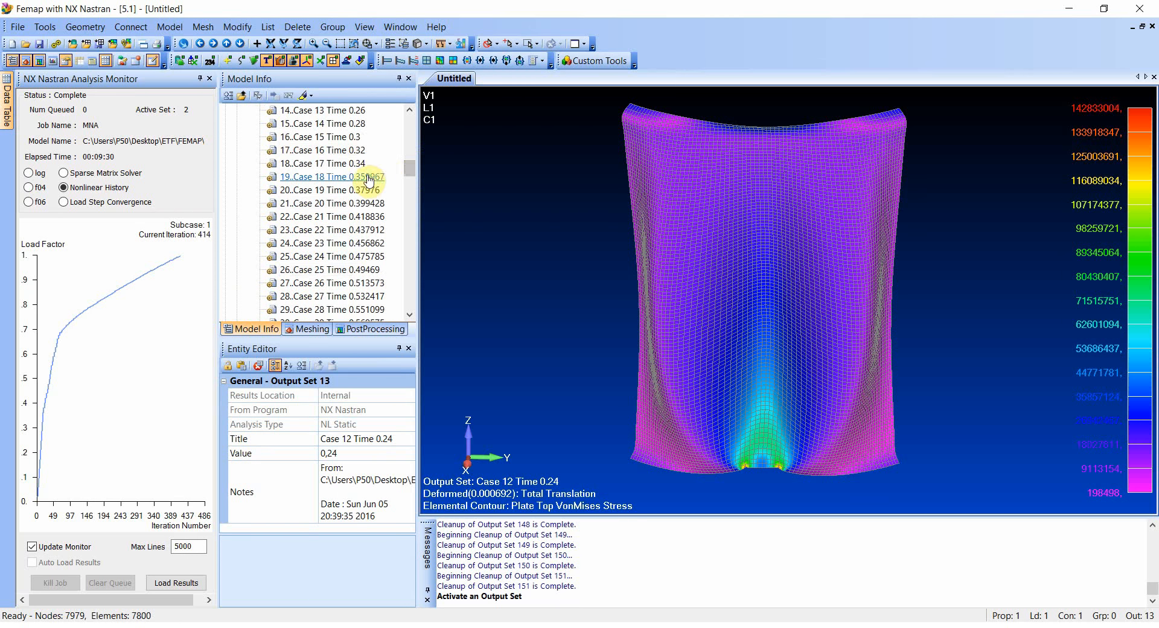
pyautogui.doubleClick(368, 177)
pyautogui.doubleClick(369, 190)
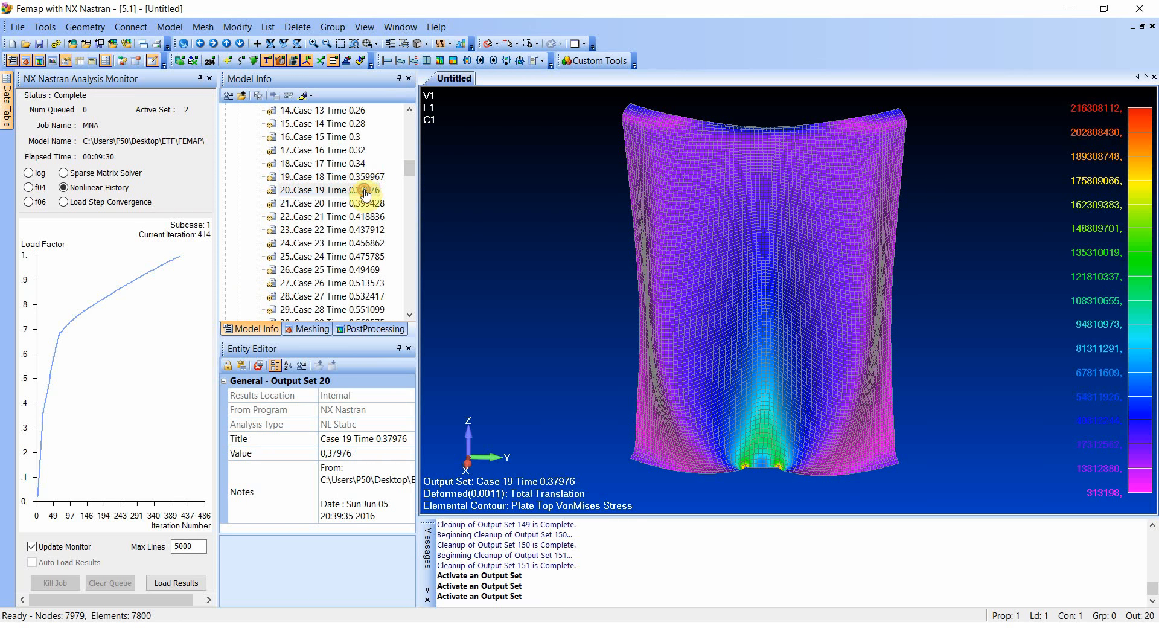
pyautogui.doubleClick(362, 216)
pyautogui.doubleClick(353, 283)
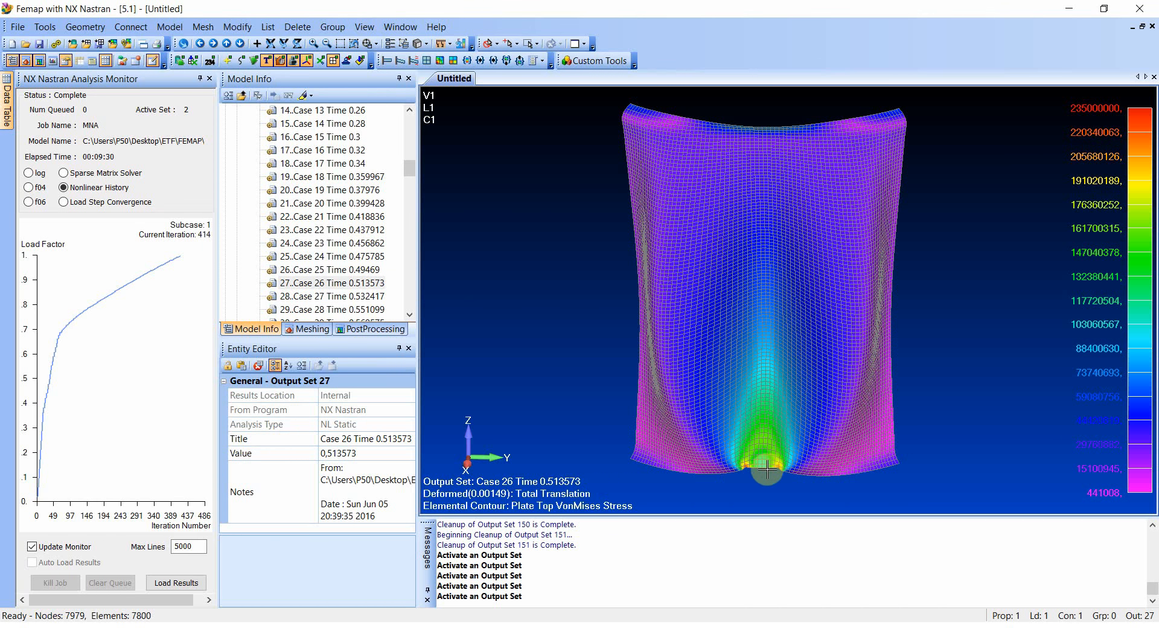
# - Activate the final MNA output set, Case 150 Time 0.995553, and inspect the deformed stress contour around the lower edge
pyautogui.click(411, 174)
pyautogui.moveTo(413, 188); pyautogui.dragTo(411, 300)
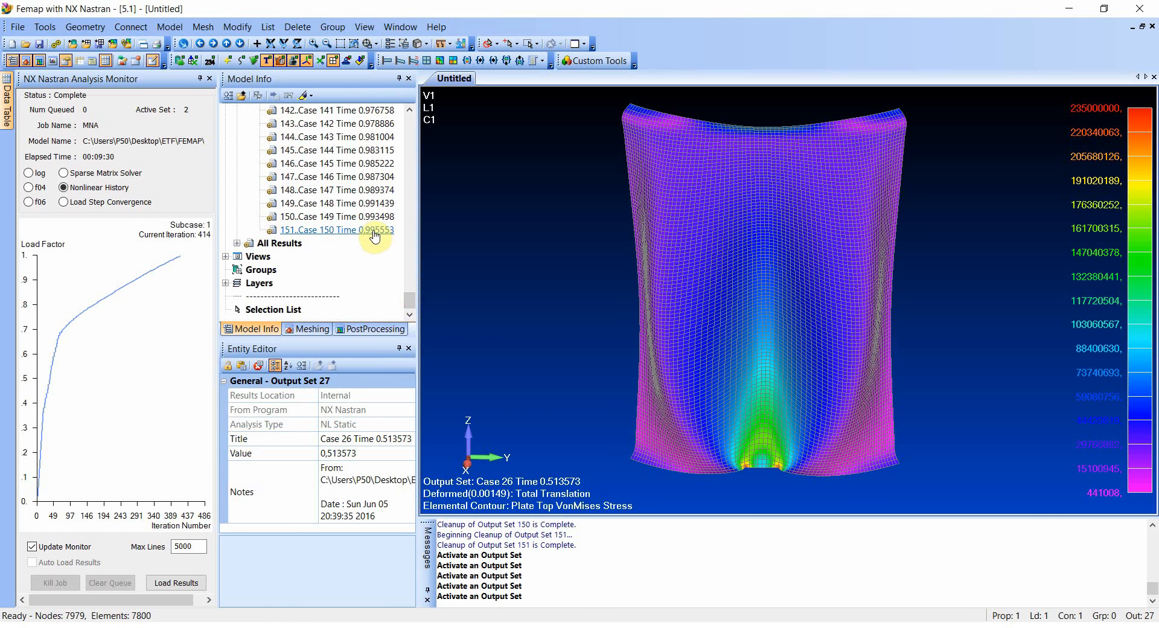
pyautogui.doubleClick(375, 231)
pyautogui.moveTo(802, 464); pyautogui.dragTo(838, 396, button='middle')
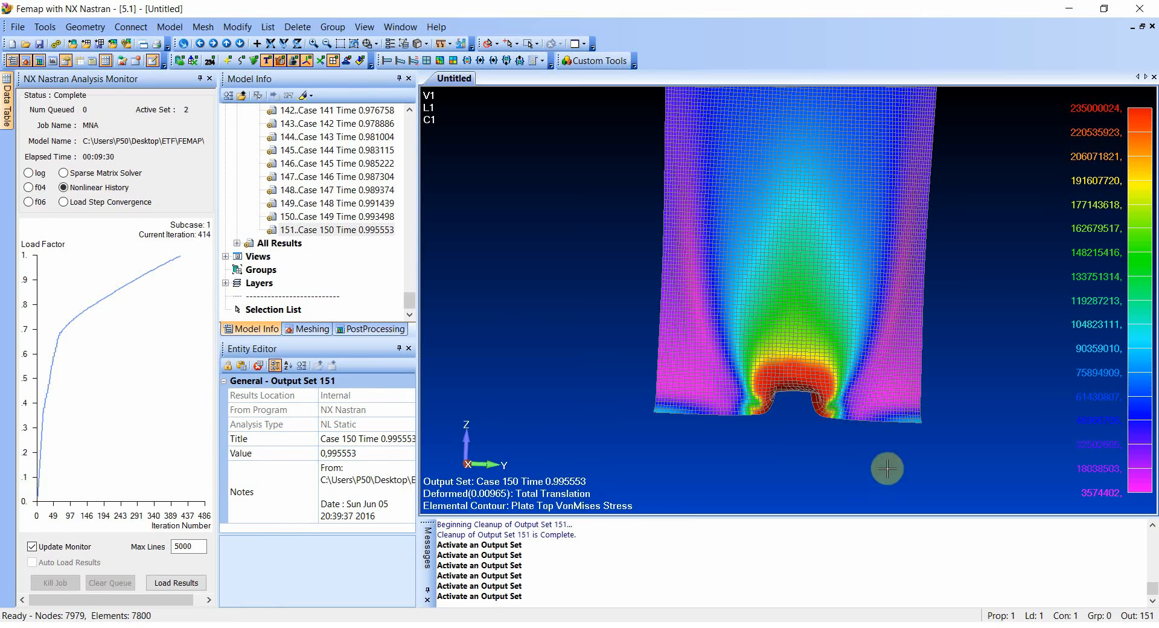
pyautogui.moveTo(817, 415); pyautogui.dragTo(798, 430, button='middle')
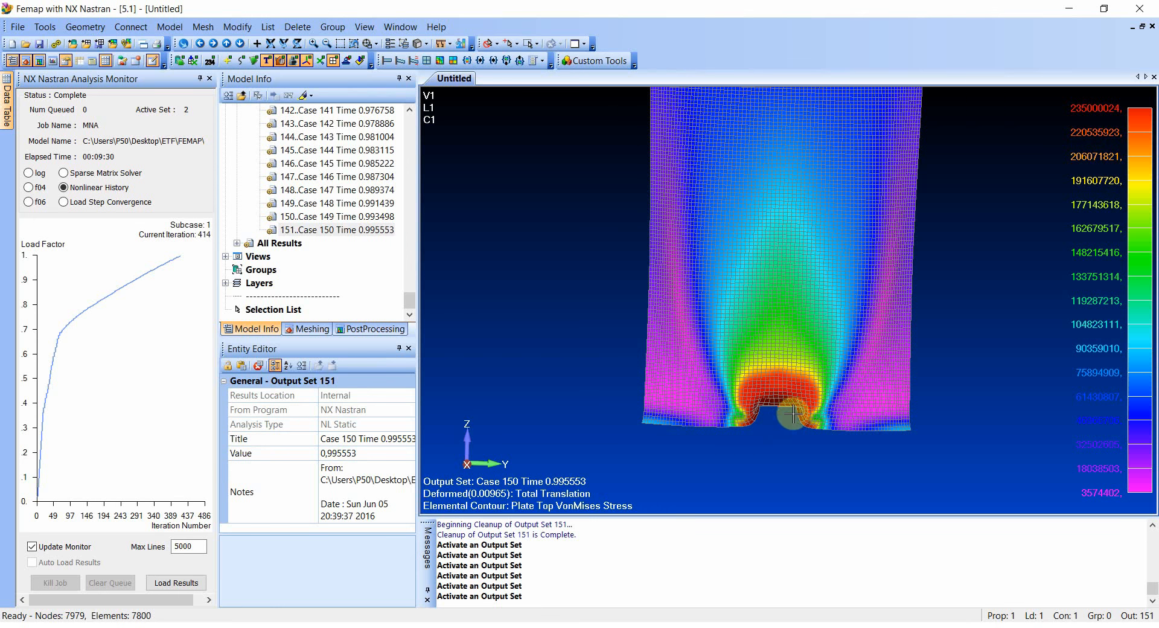
pyautogui.moveTo(787, 428); pyautogui.dragTo(788, 436, button='middle')
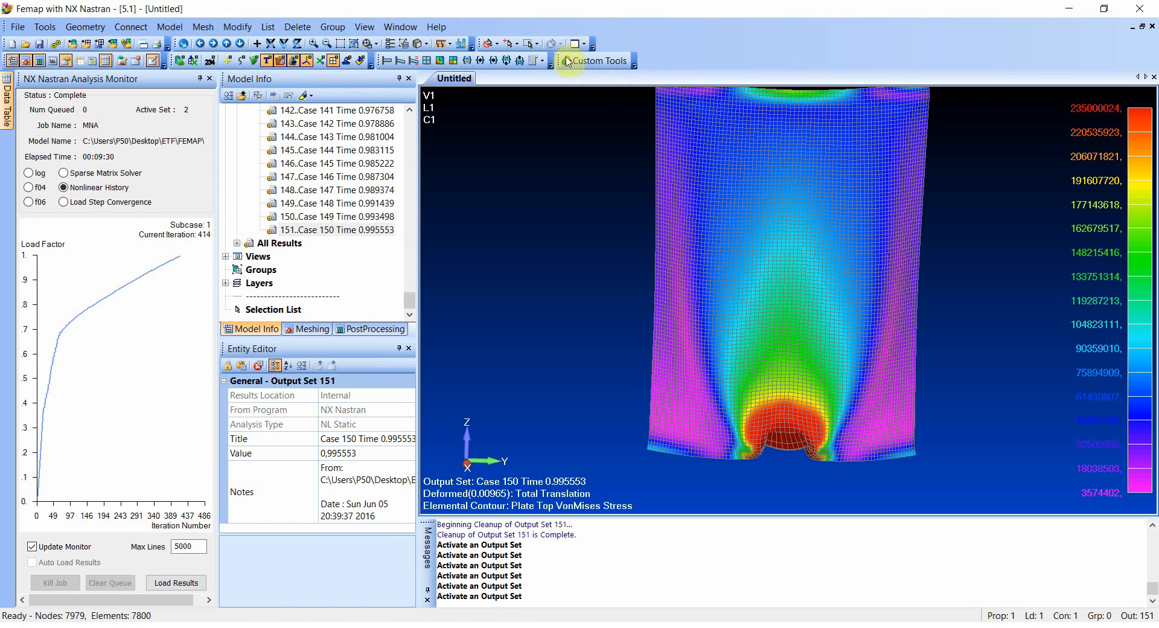
# - Set the deformation scale to 1 percent and inspect the yielded zone at the shell's lower edge
pyautogui.click(542, 60)
pyautogui.click(571, 93)
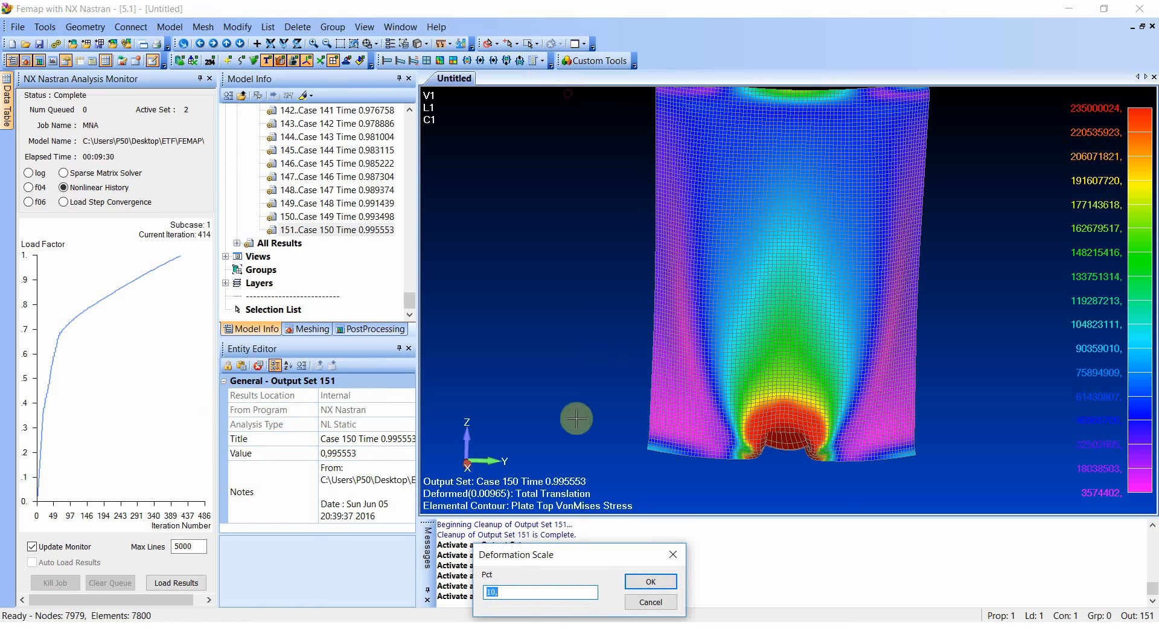
pyautogui.write('1')
pyautogui.press('Return')
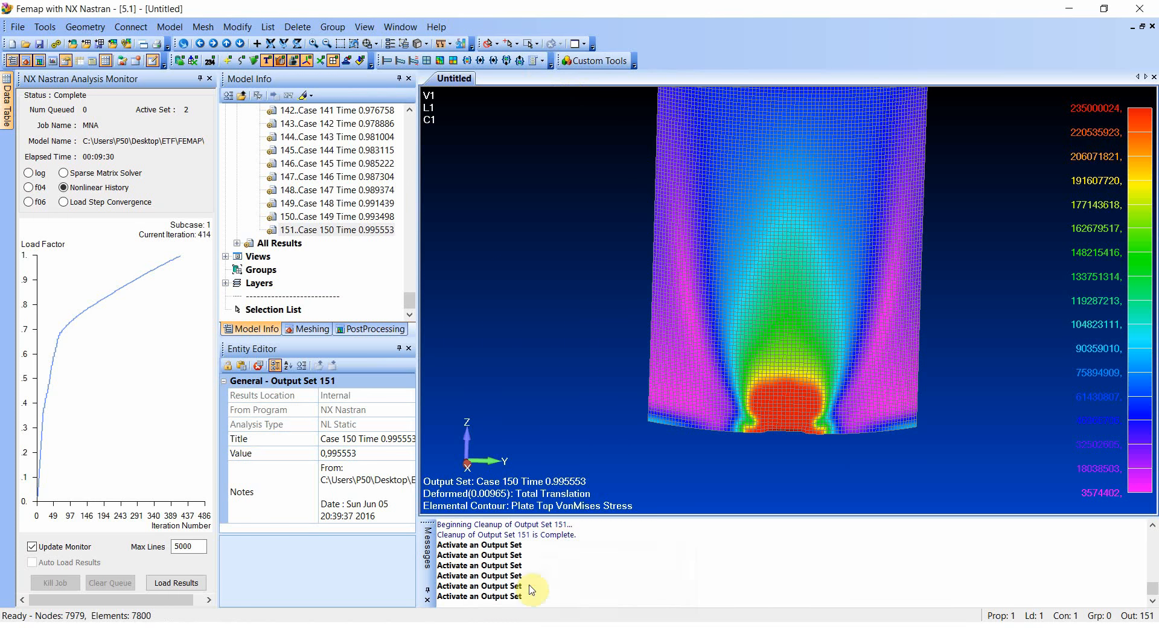
pyautogui.scroll(3, 798, 453)
pyautogui.scroll(-1, 798, 454)
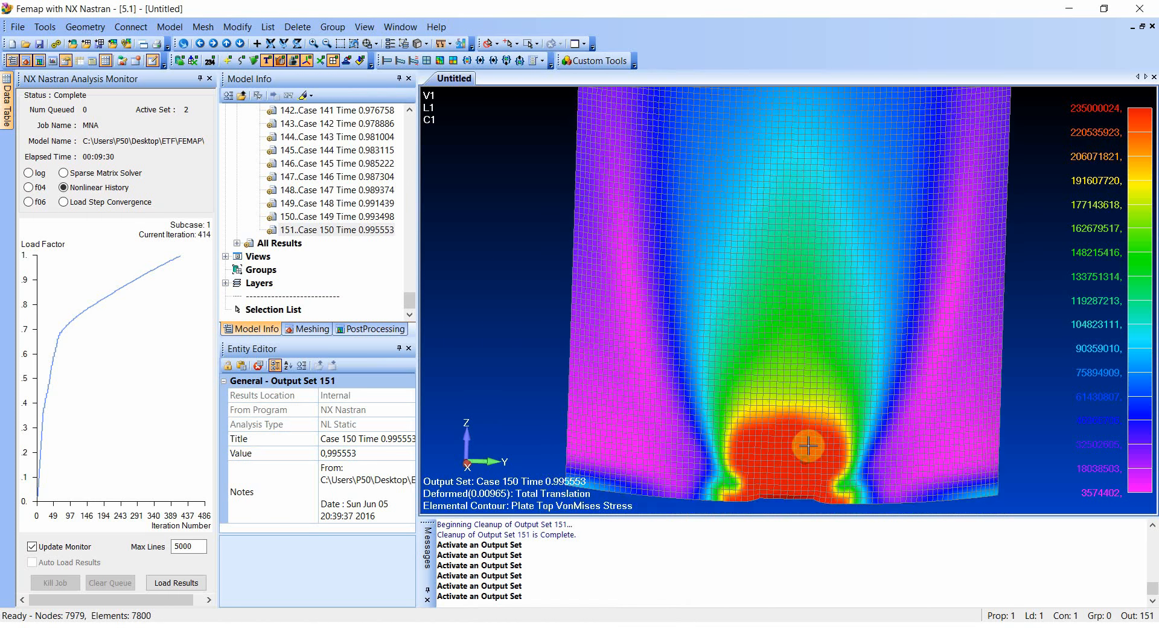
pyautogui.moveTo(806, 445); pyautogui.dragTo(800, 428, button='middle')
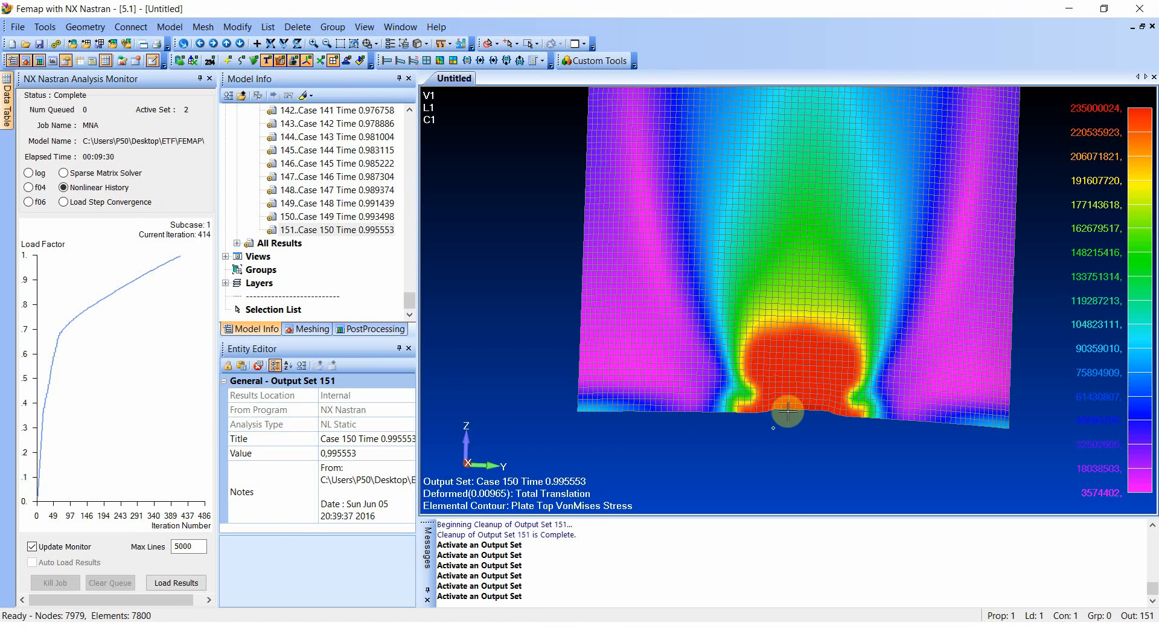
pyautogui.moveTo(793, 369); pyautogui.dragTo(795, 384, button='middle')
pyautogui.scroll(-2, 795, 383)
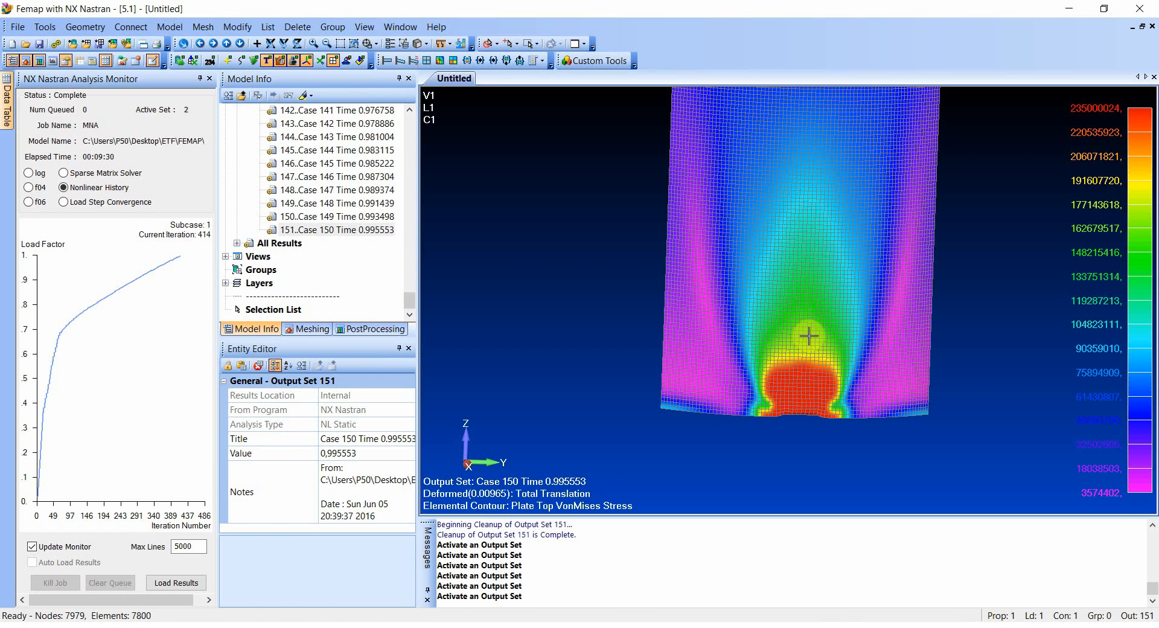
pyautogui.moveTo(835, 238); pyautogui.dragTo(871, 209, button='middle')
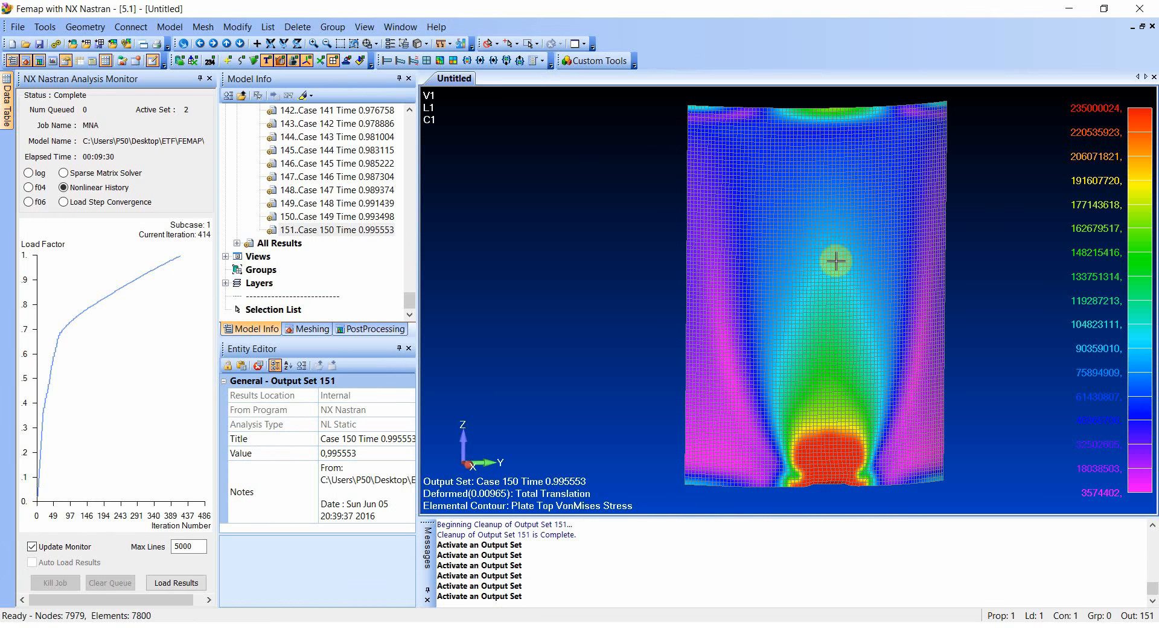
# - Animate the MNA analysis study across all of its result sets
pyautogui.moveTo(407, 299); pyautogui.dragTo(406, 153)
pyautogui.click(289, 270)
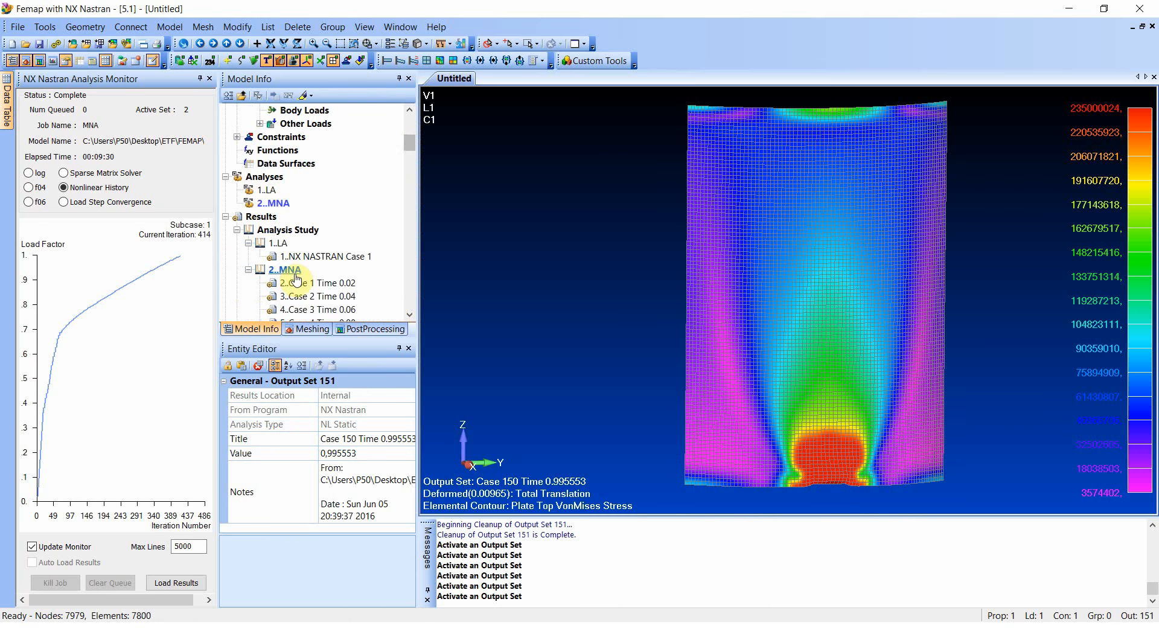
pyautogui.rightClick(294, 276)
pyautogui.click(344, 398)
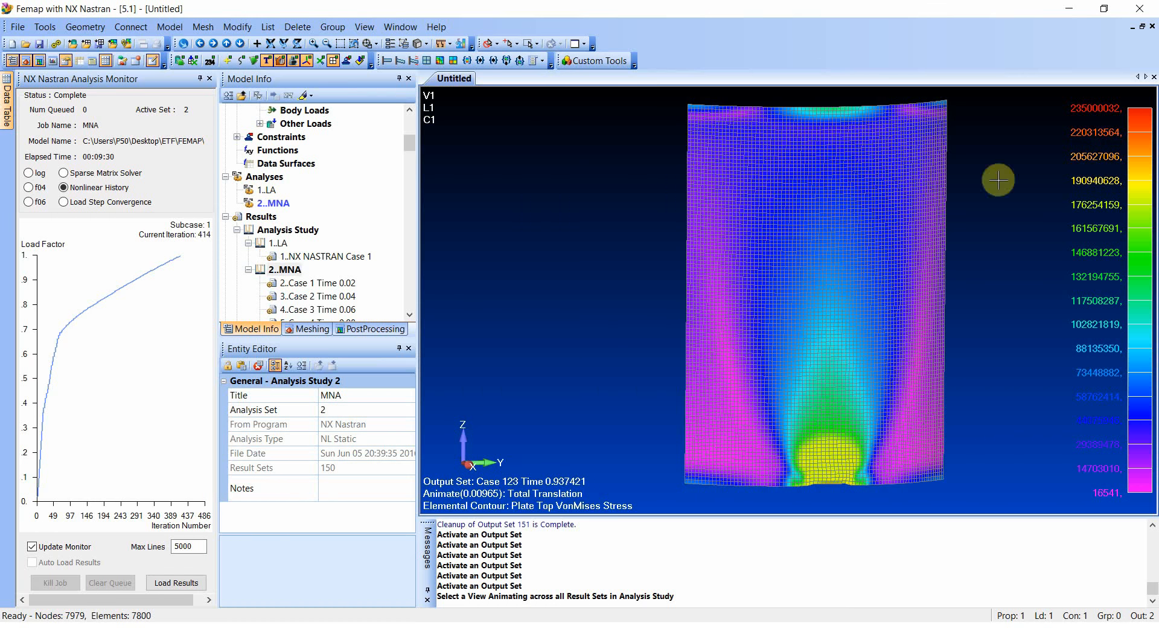
pyautogui.moveTo(407, 142); pyautogui.dragTo(409, 171)
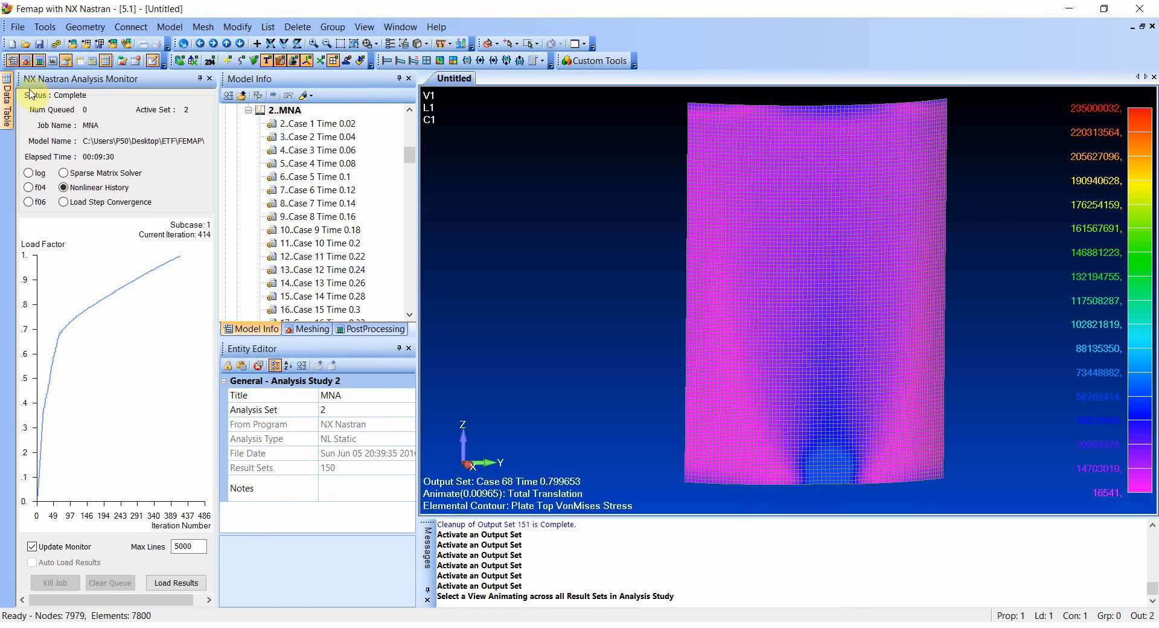
# - Close the NX Nastran Analysis Monitor and show the Charting pane
pyautogui.click(209, 79)
pyautogui.click(45, 26)
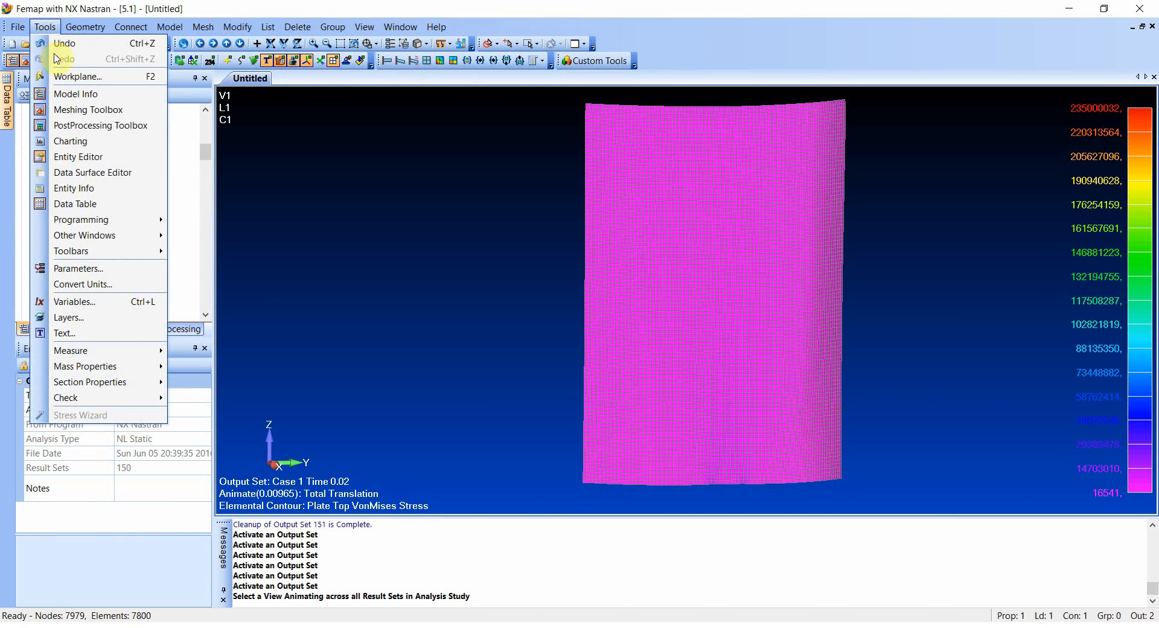
pyautogui.click(81, 143)
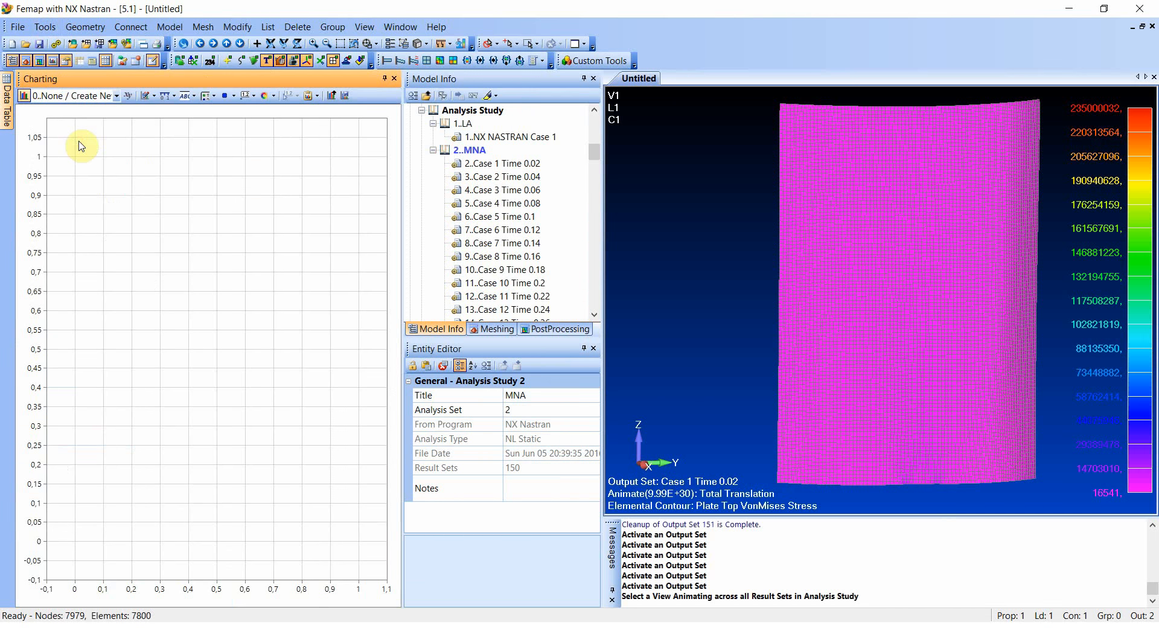
# - Start a new chart data series of type Vector vs. Output Set with Output Set Value on the X axis
pyautogui.click(127, 96)
pyautogui.click(666, 390)
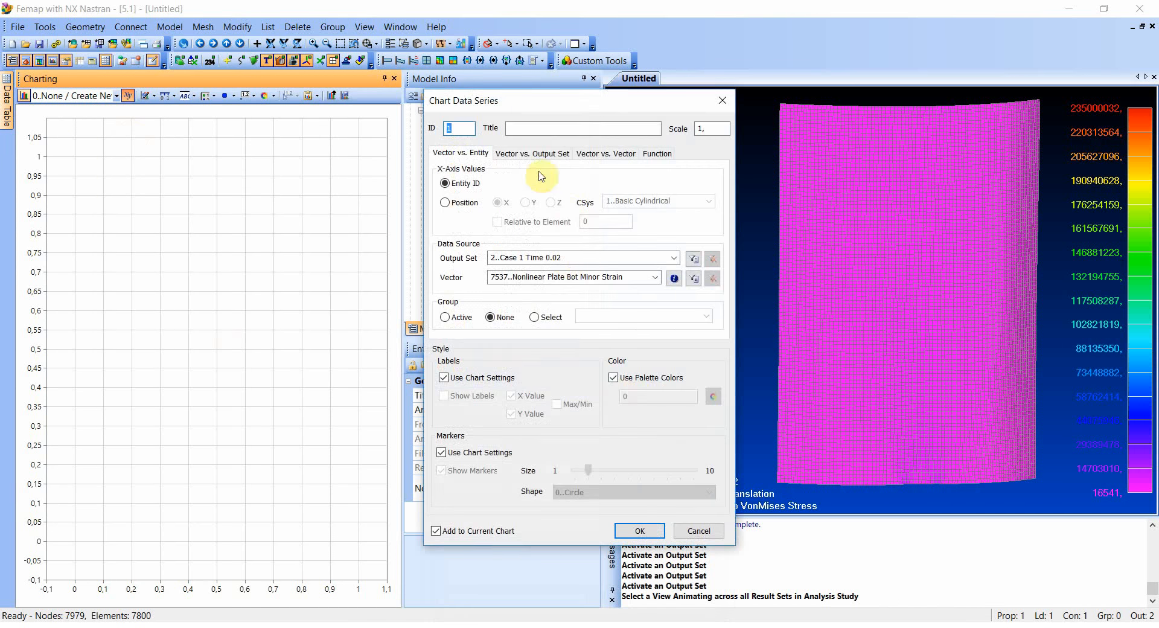
pyautogui.click(530, 153)
pyautogui.click(526, 186)
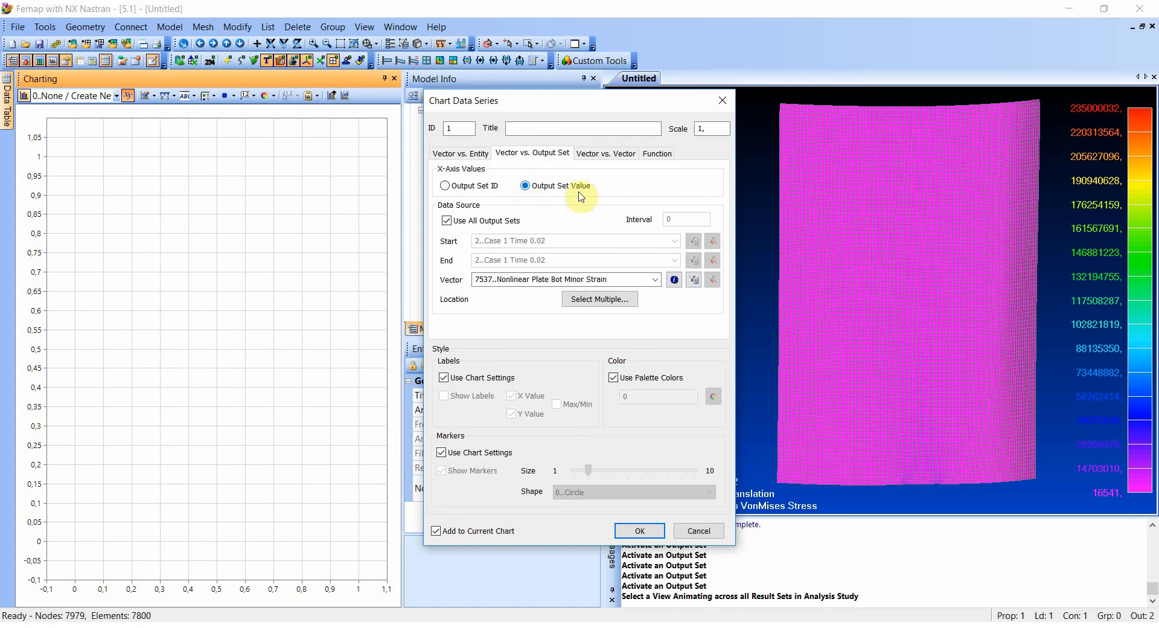
pyautogui.moveTo(558, 105); pyautogui.dragTo(435, 74)
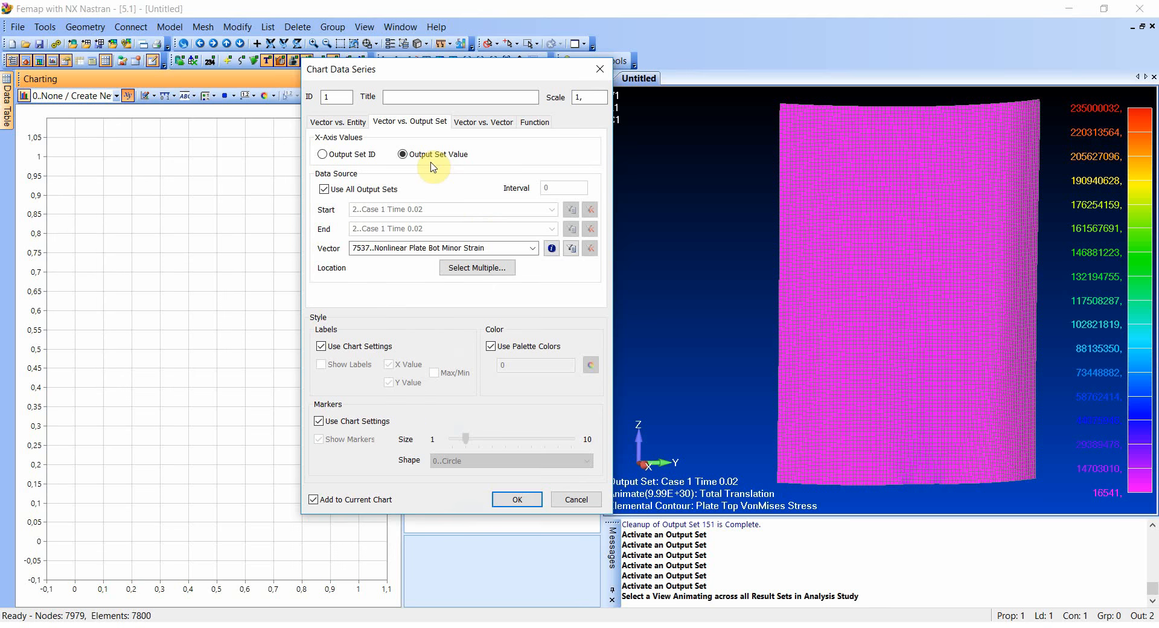
# - Chart the T3 Translation vector for node 4243 at the middle of the shell's upper edge
pyautogui.click(532, 248)
pyautogui.scroll(5, 485, 298)
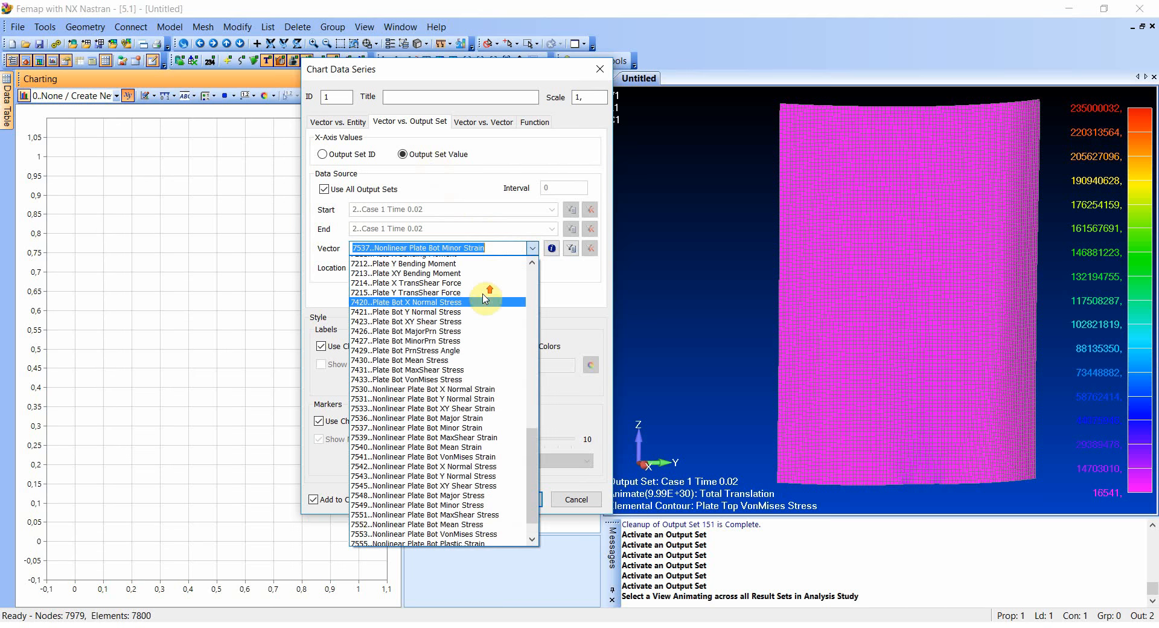
pyautogui.scroll(10, 485, 298)
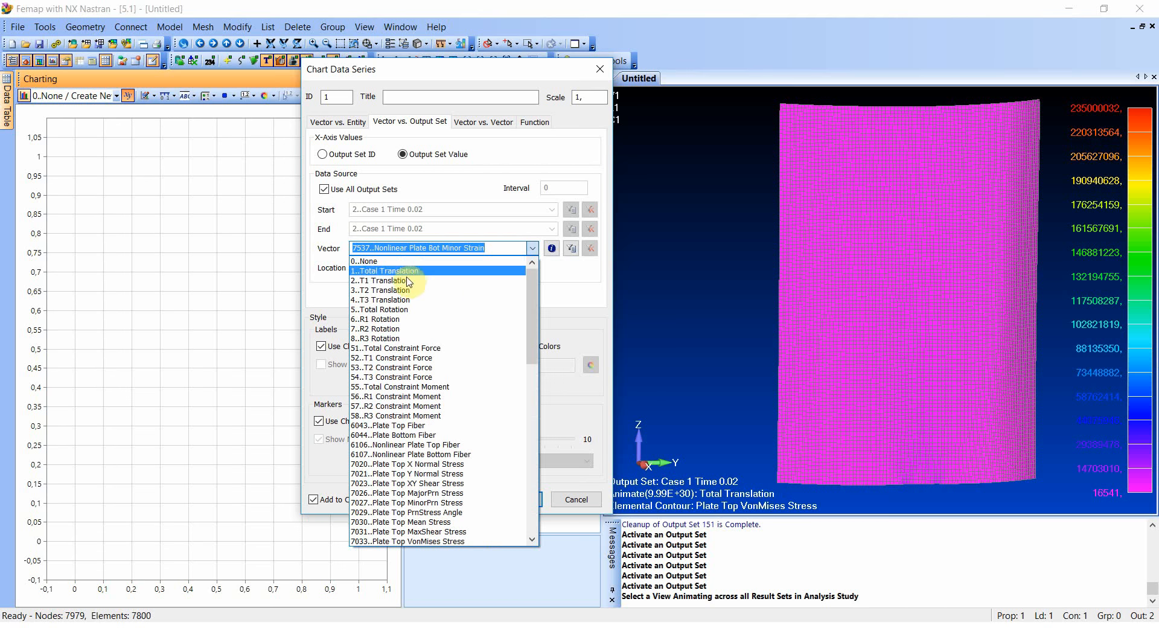
pyautogui.click(384, 300)
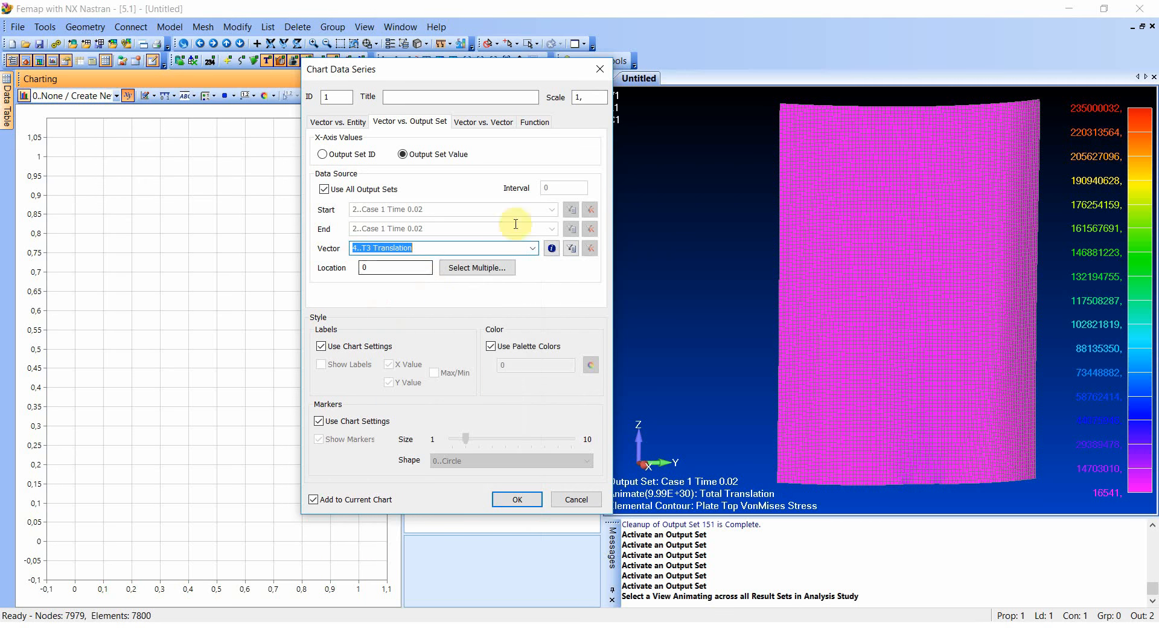
pyautogui.click(371, 261)
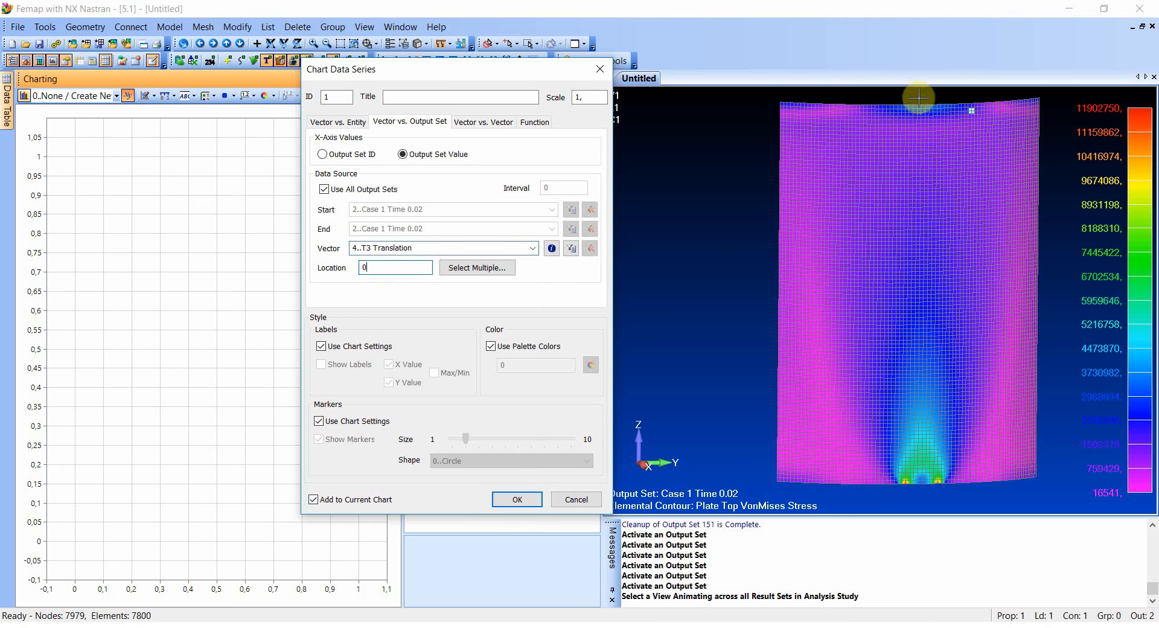
pyautogui.click(920, 105)
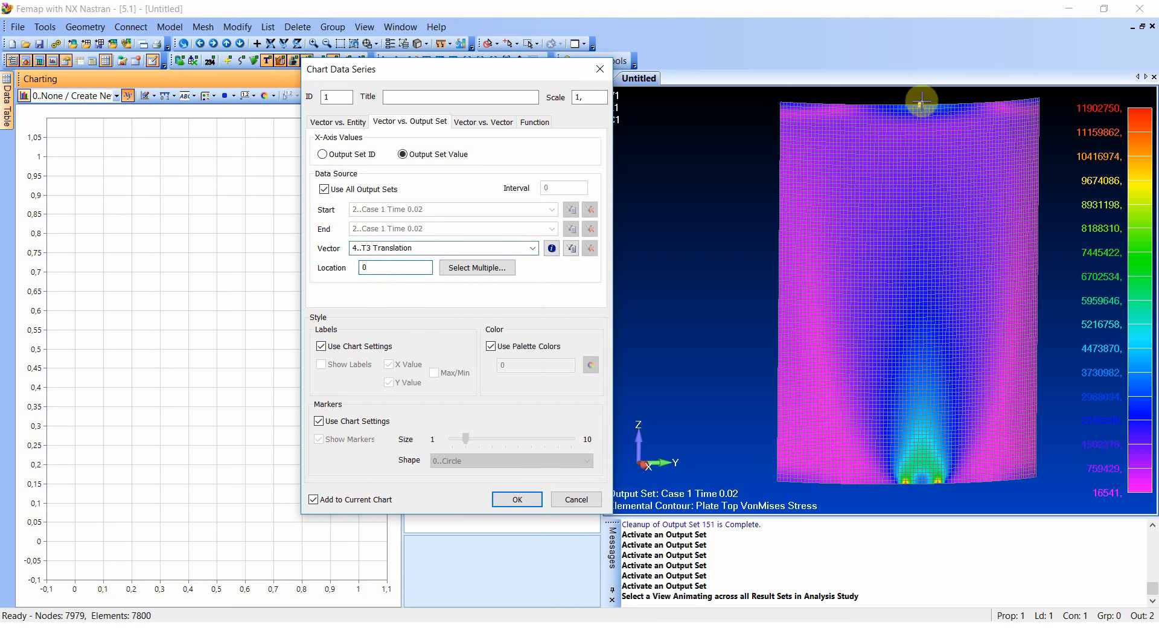
pyautogui.click(517, 499)
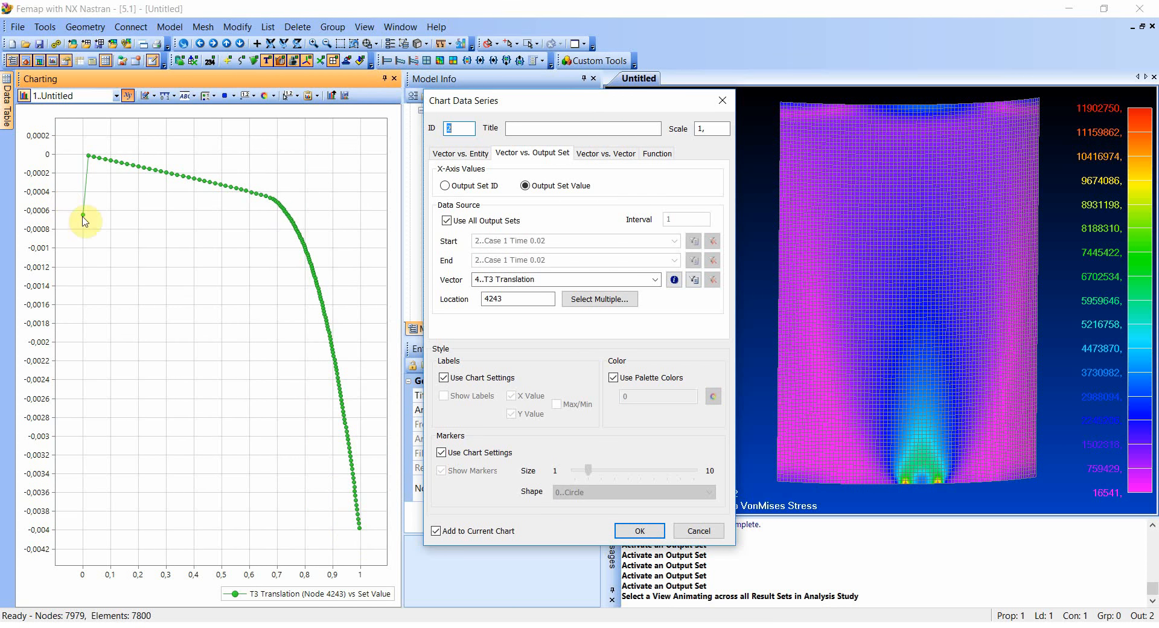
pyautogui.click(446, 221)
pyautogui.click(674, 240)
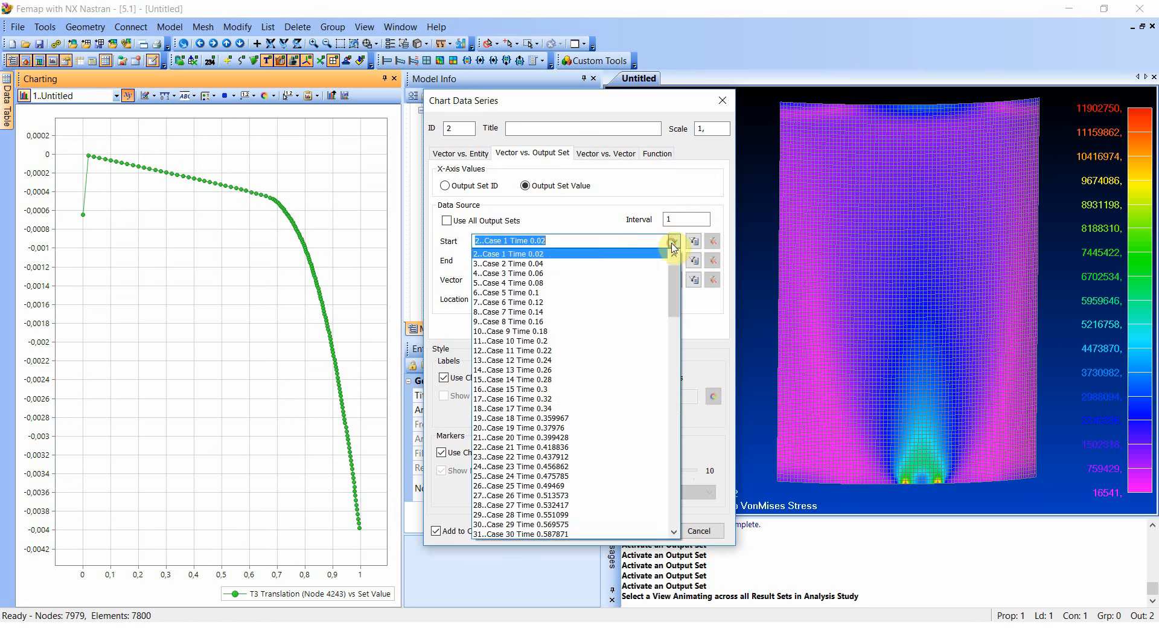
pyautogui.click(633, 270)
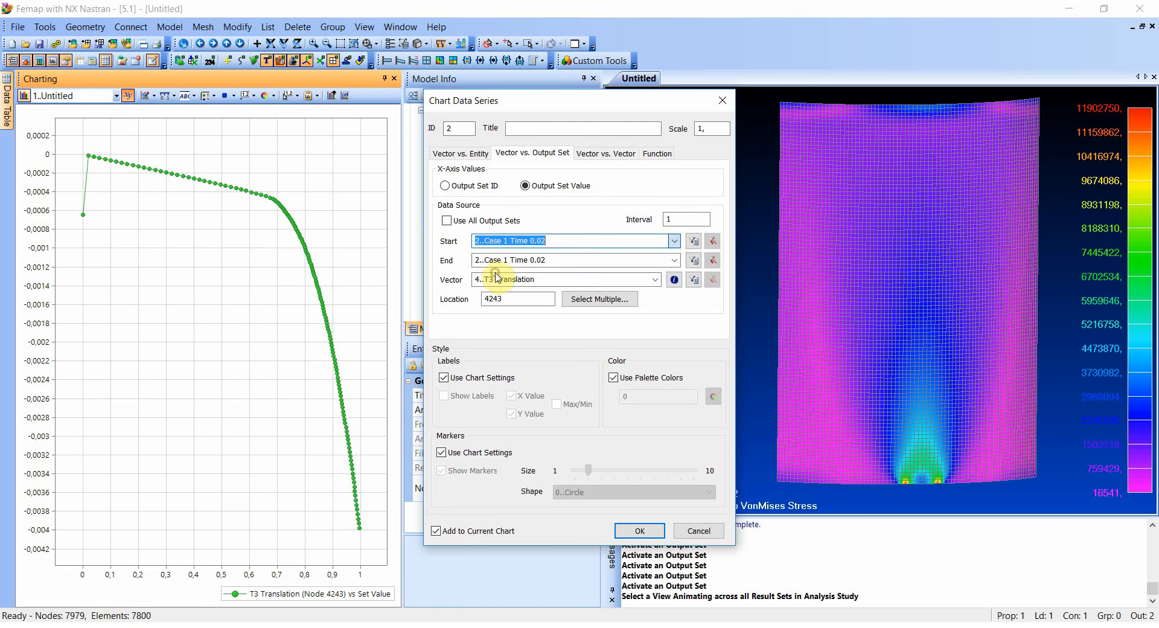
pyautogui.click(674, 260)
pyautogui.scroll(-8, 643, 363)
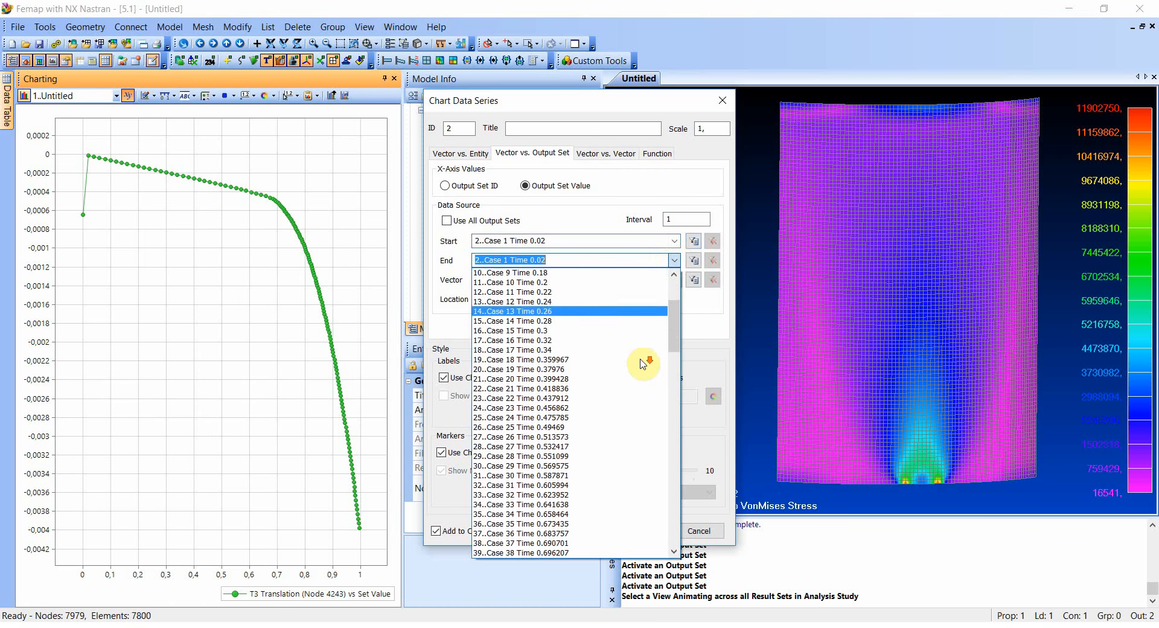
pyautogui.scroll(-20, 643, 364)
pyautogui.scroll(7, 652, 346)
pyautogui.click(727, 105)
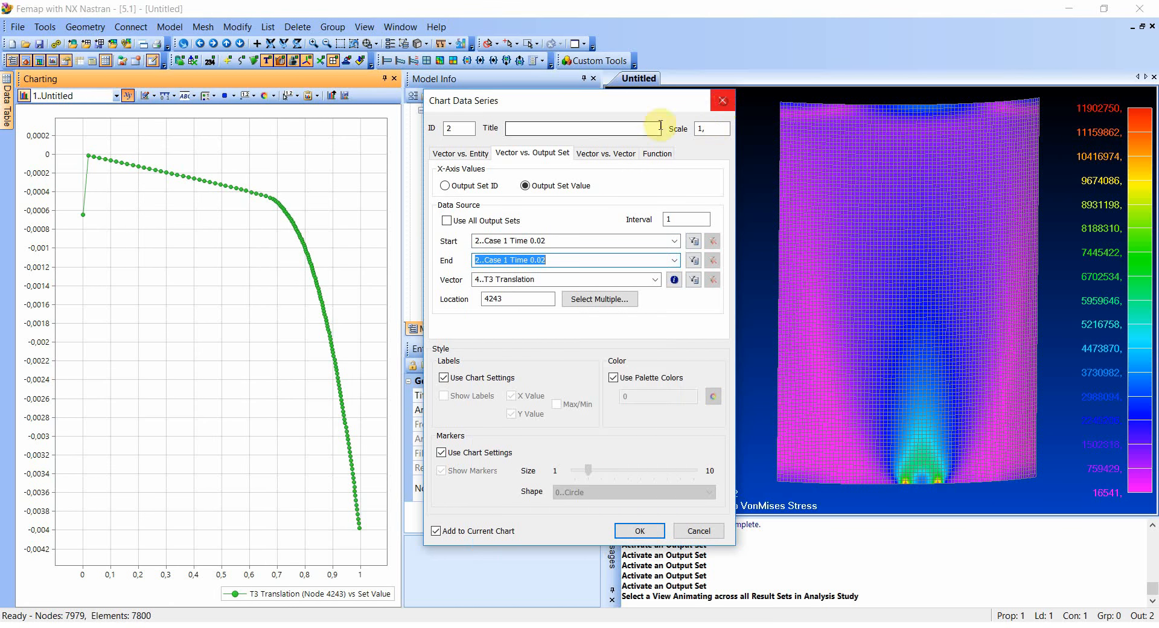
pyautogui.click(730, 105)
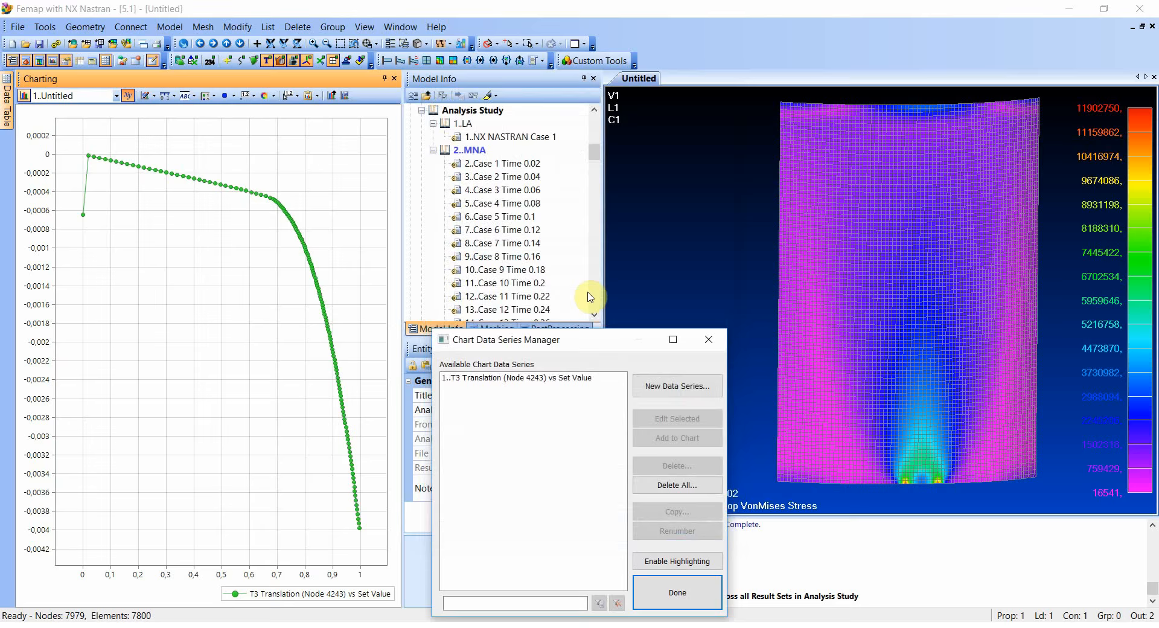
# - Close the chart data series manager, activate output set Case 150 Time 0.995553 and inspect the yielded zone at the lower edge
pyautogui.click(707, 339)
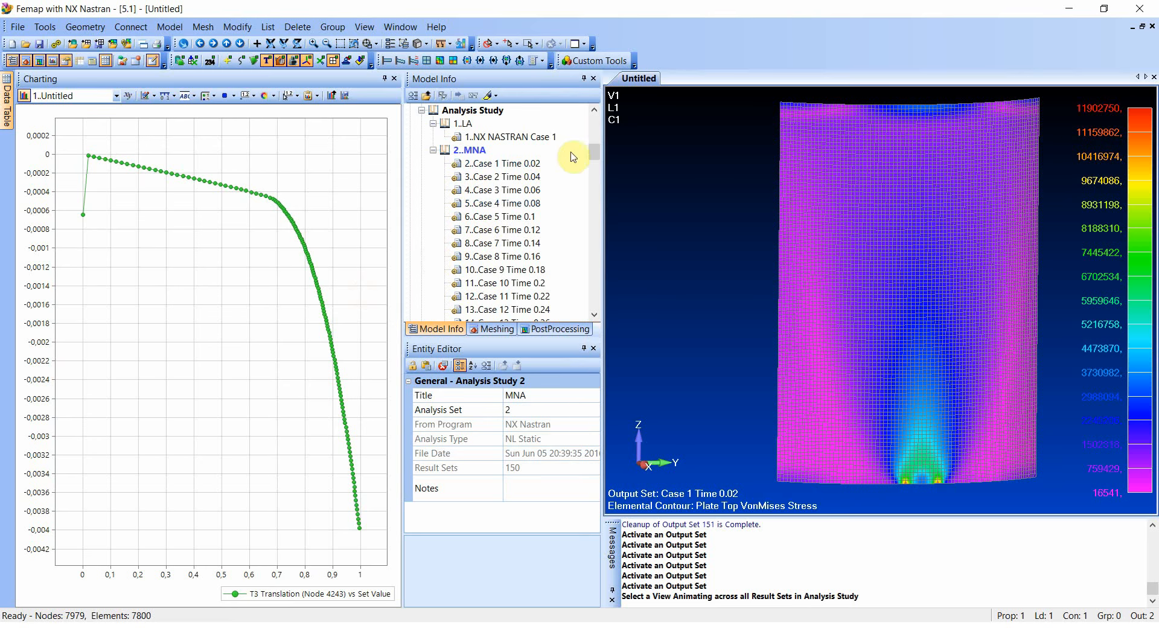
pyautogui.moveTo(596, 155); pyautogui.dragTo(595, 300)
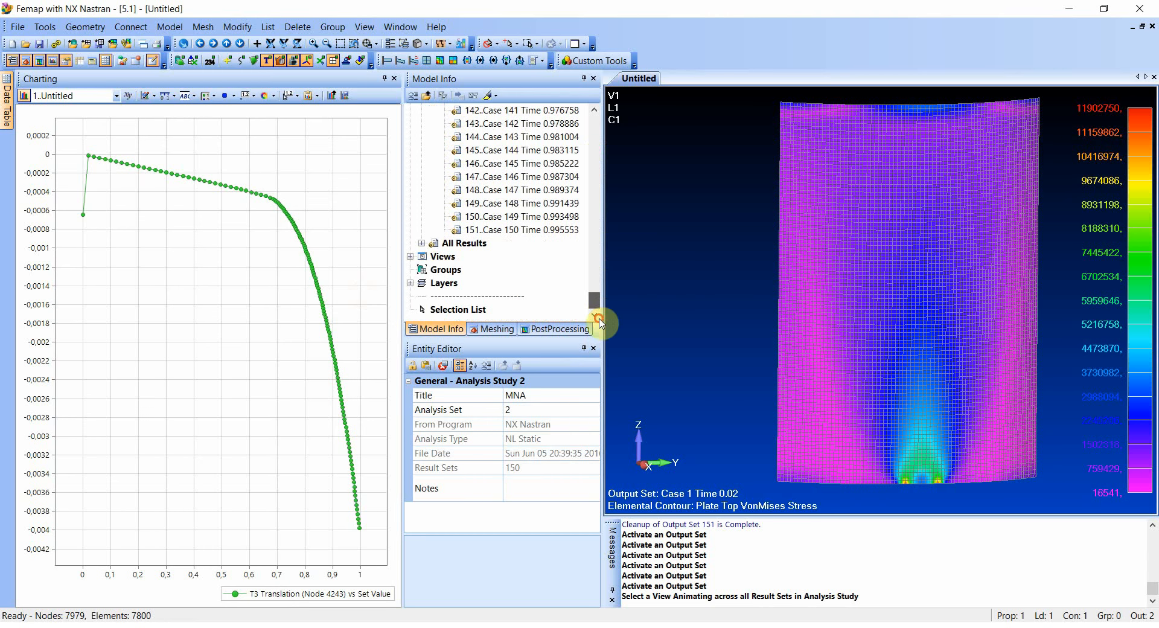
pyautogui.doubleClick(541, 230)
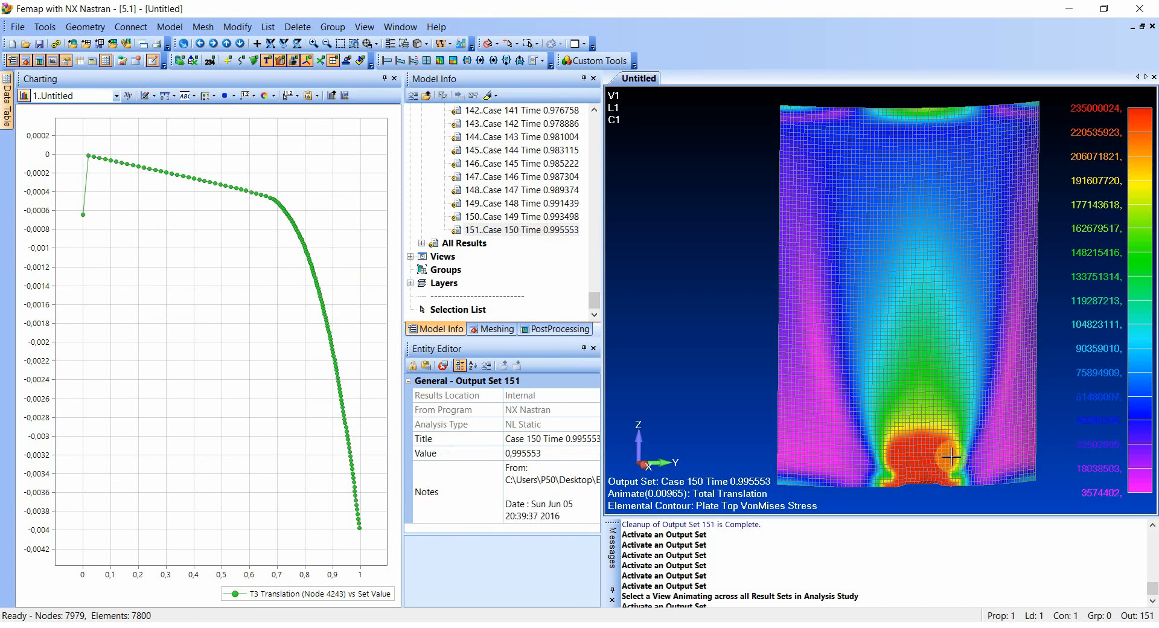
pyautogui.keyDown('ctrl'); pyautogui.moveTo(945, 443); pyautogui.dragTo(899, 358, button='middle'); pyautogui.keyUp('ctrl')
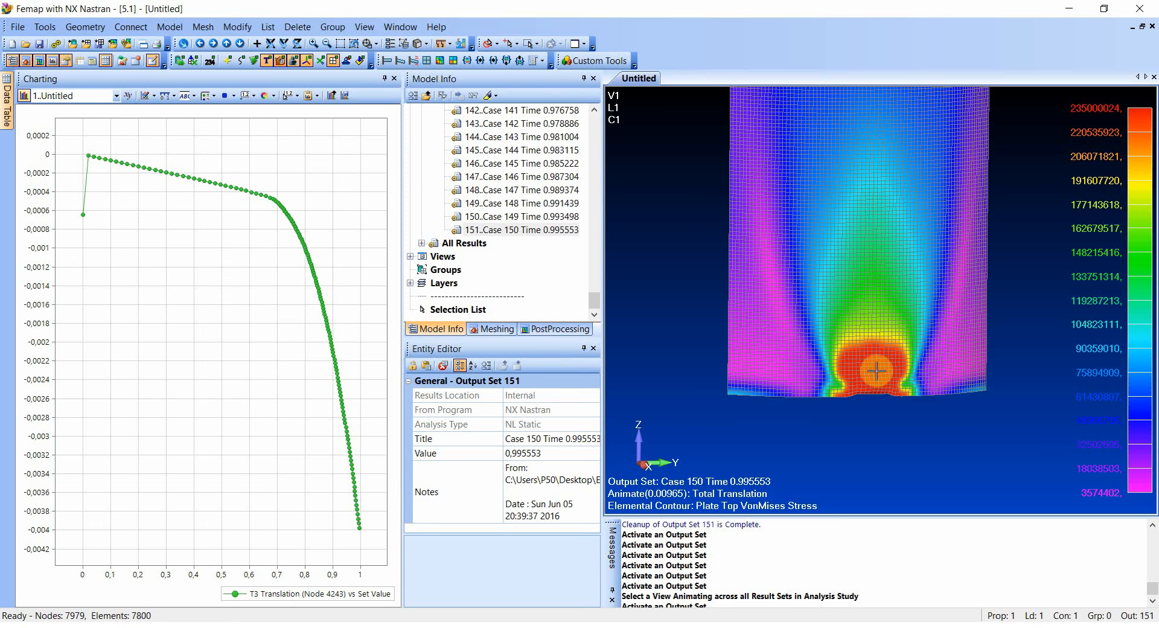
pyautogui.moveTo(915, 356)
pyautogui.mouseDown(button='middle')
pyautogui.moveTo(882, 317)
pyautogui.moveTo(830, 328)
pyautogui.moveTo(978, 338)
pyautogui.moveTo(924, 351)
pyautogui.mouseUp(button='middle')
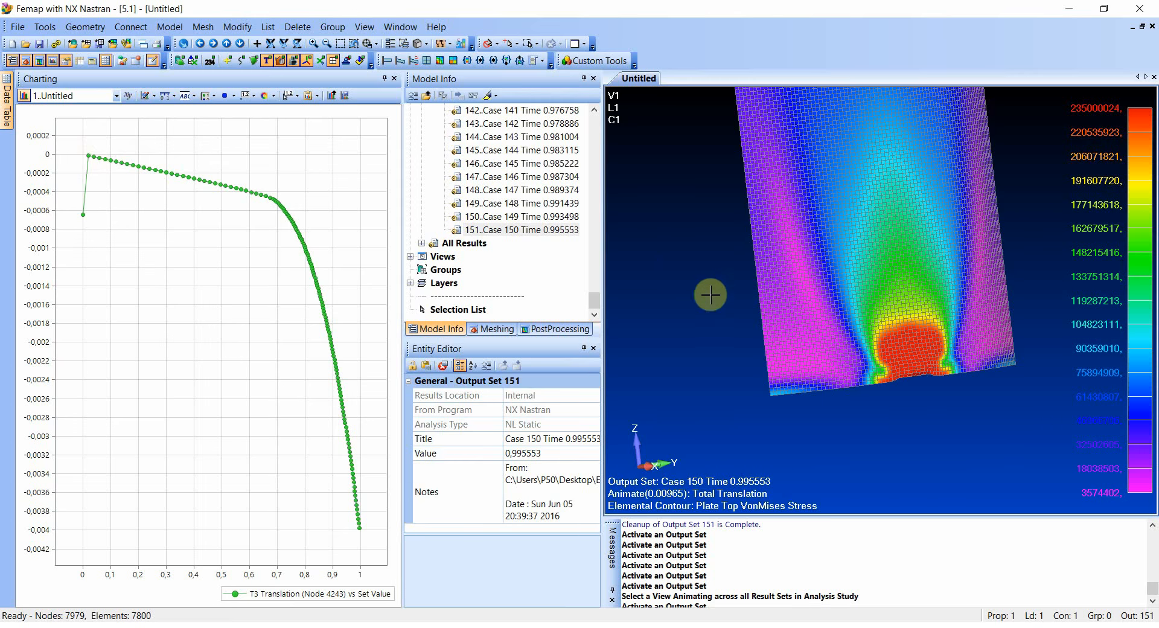
pyautogui.moveTo(821, 390); pyautogui.dragTo(808, 409, button='middle')
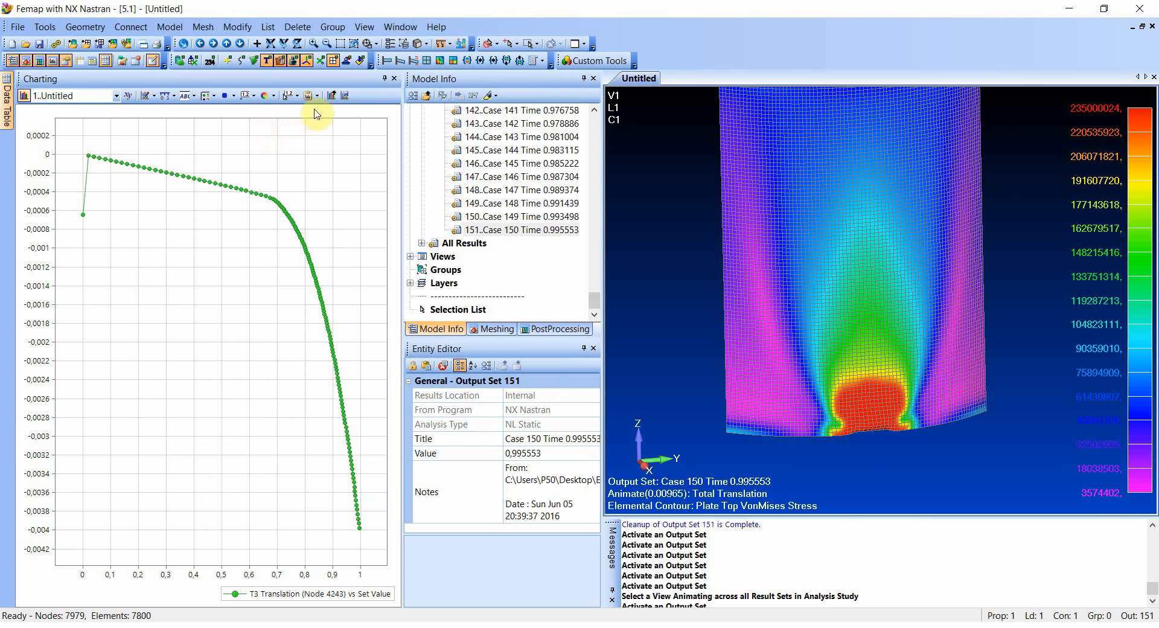
pyautogui.click(312, 95)
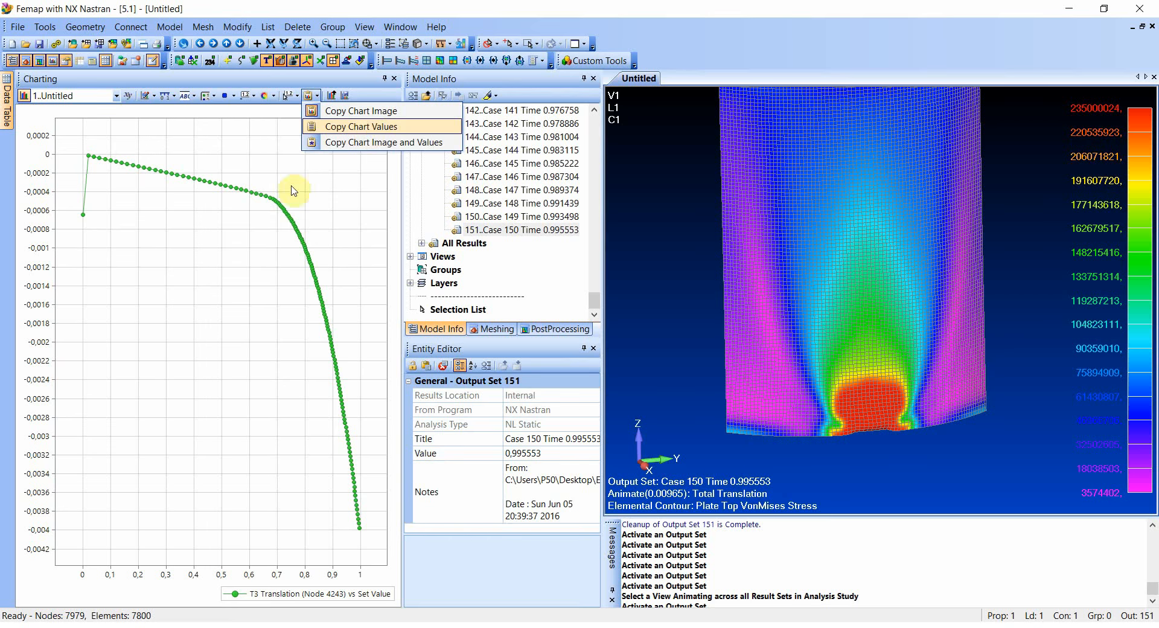
pyautogui.click(185, 258)
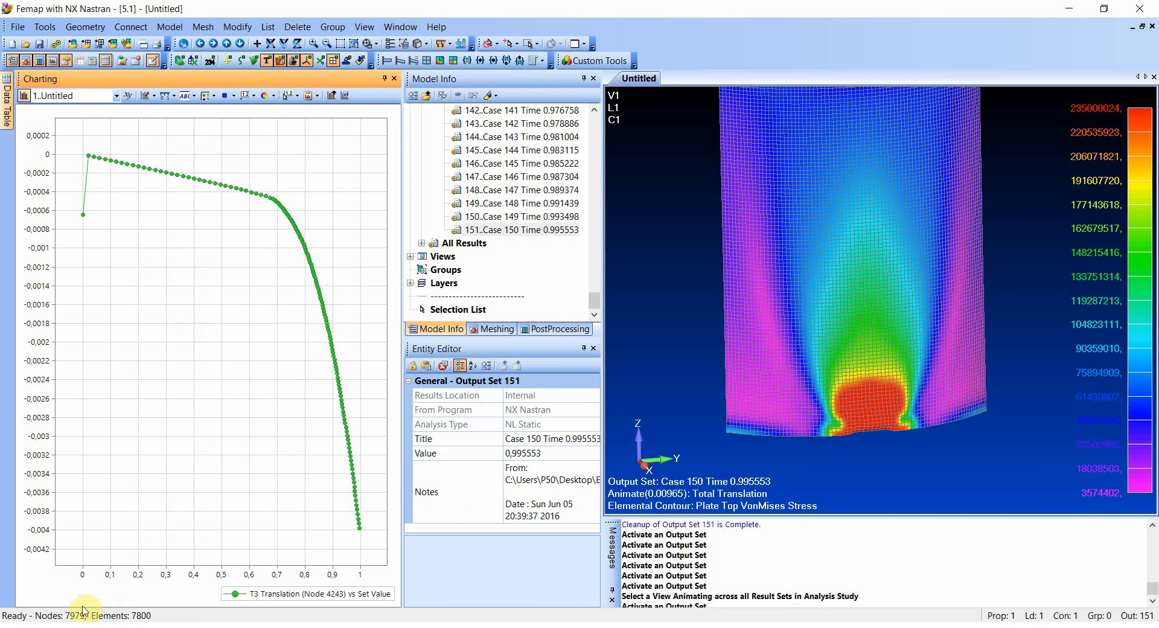